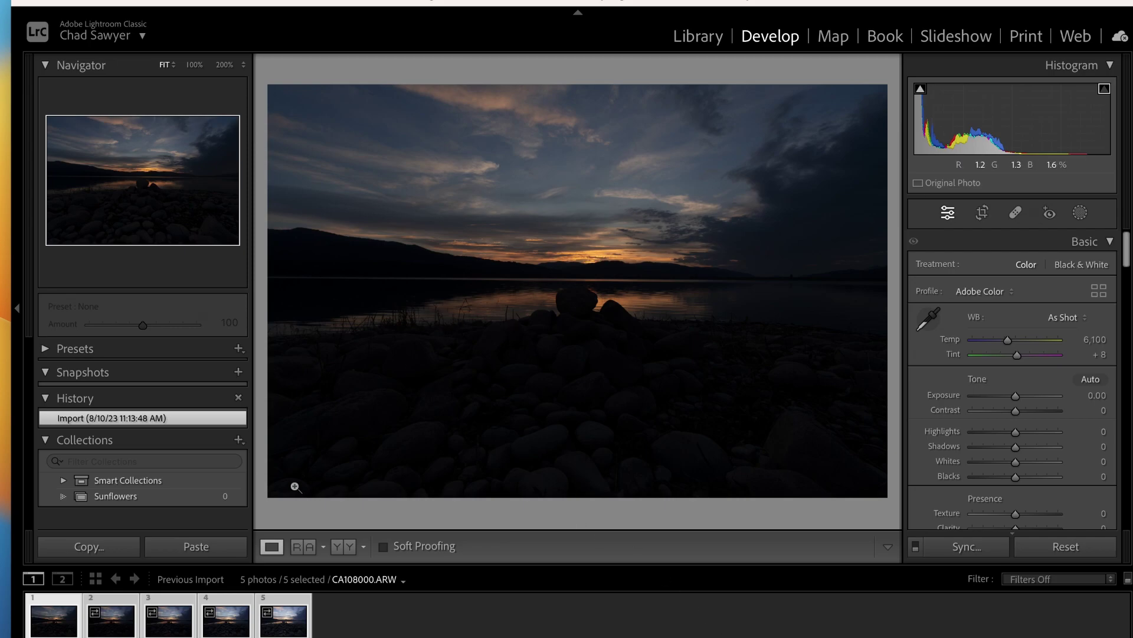
Step: Step through the brighter bracketed exposures in the filmstrip, then open the Photo menu
click(106, 620)
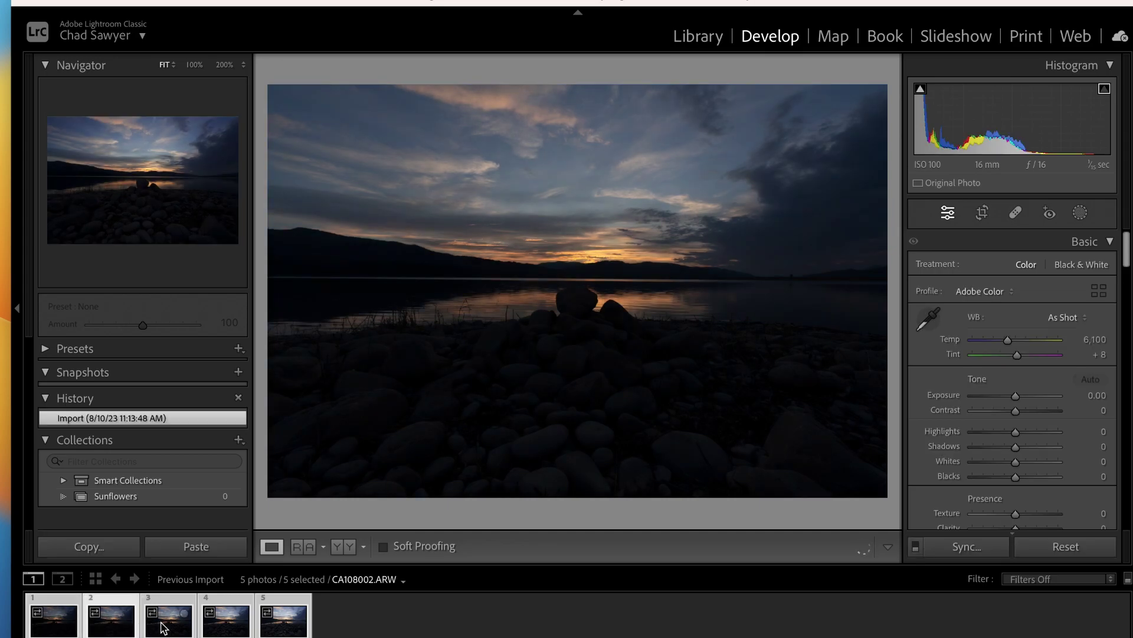
click(216, 629)
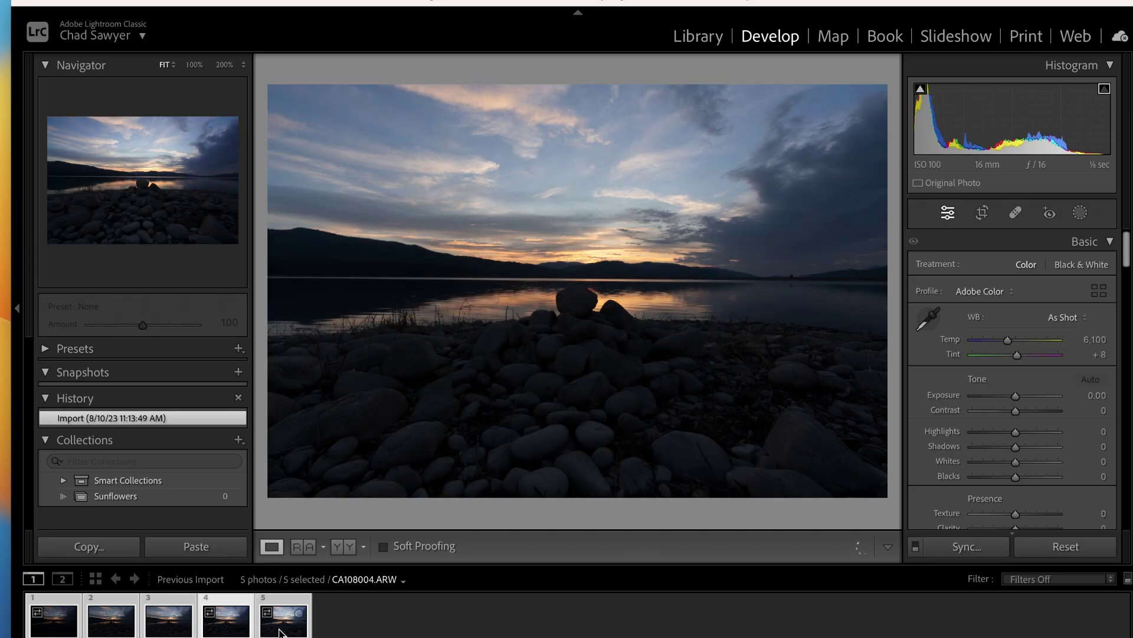
click(280, 631)
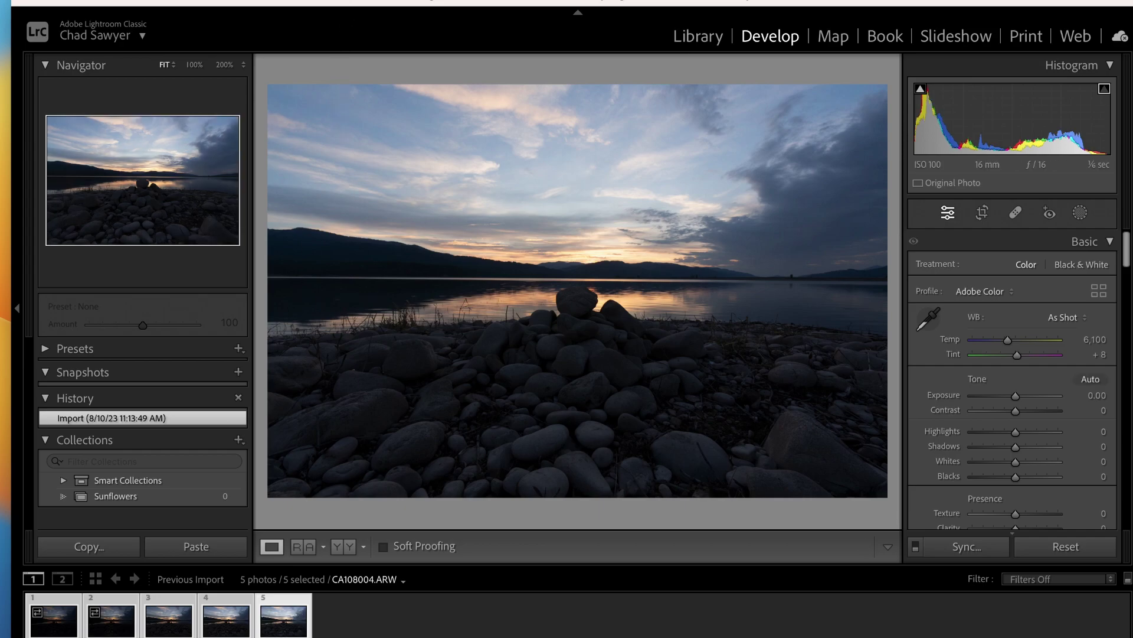
click(281, 0)
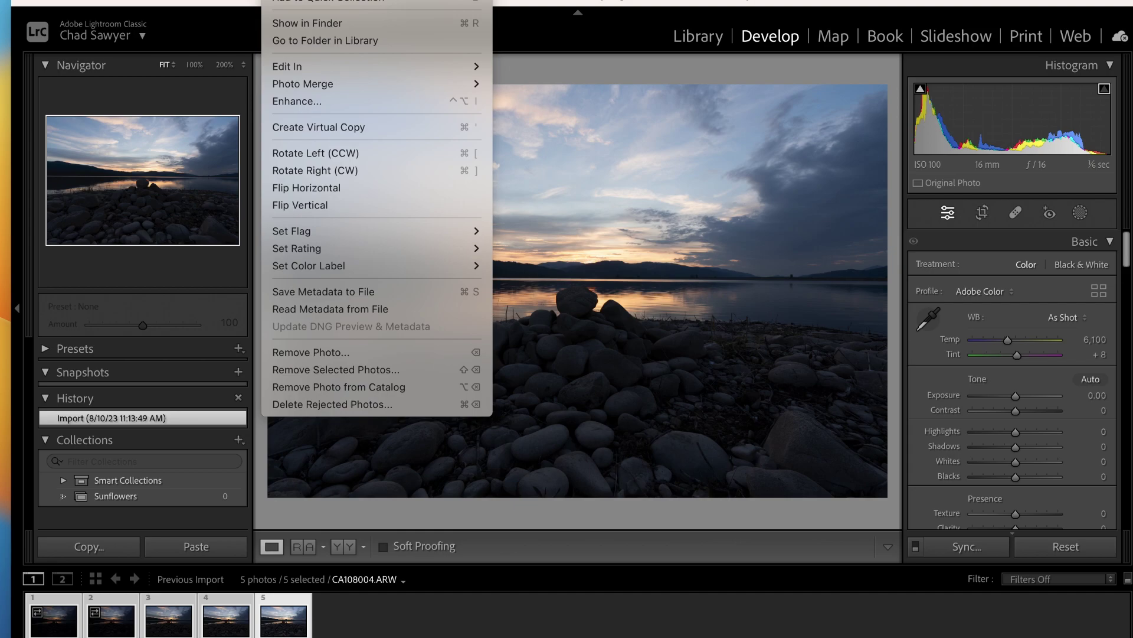
Step: Merge the brackets via Photo Merge > HDR with Auto Align, Auto Settings and Deghost None
mouse_move(301, 93)
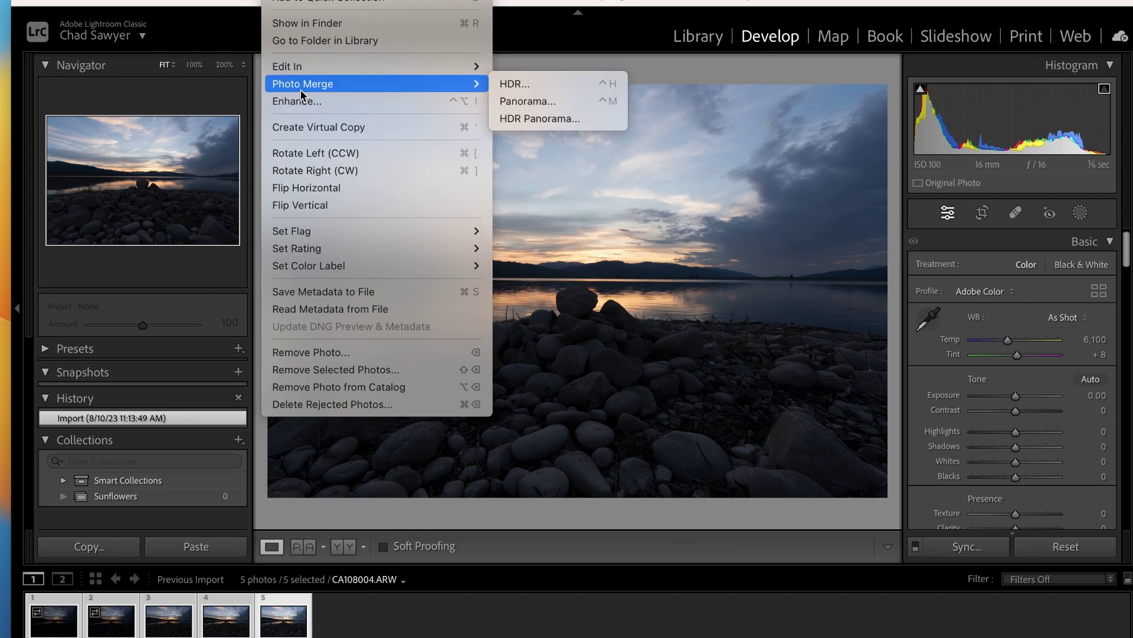
click(501, 88)
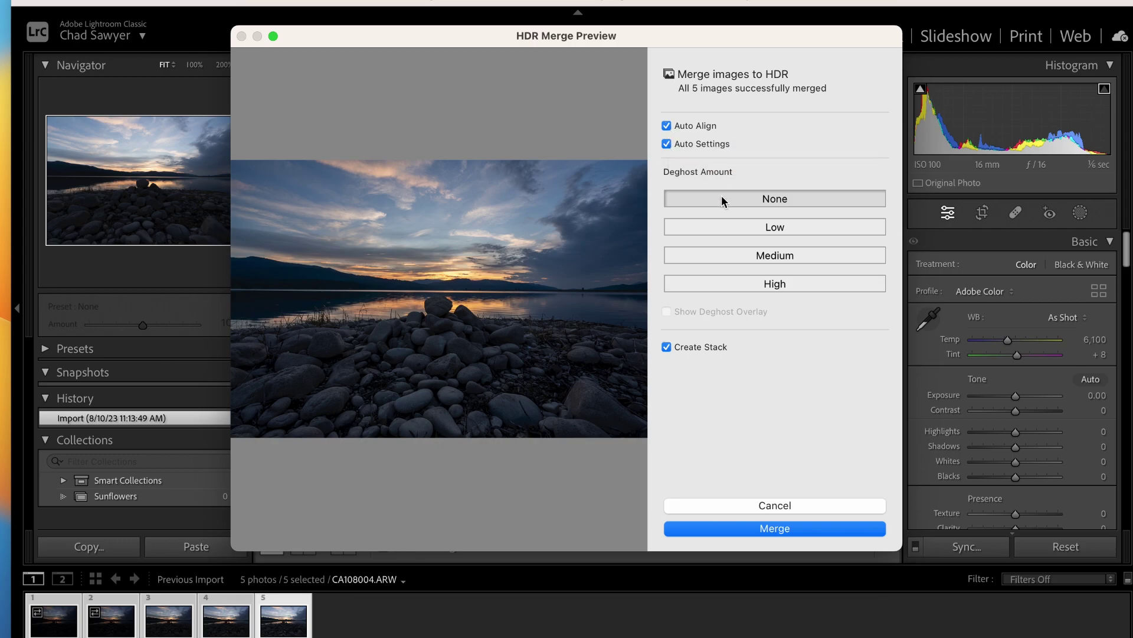
click(783, 529)
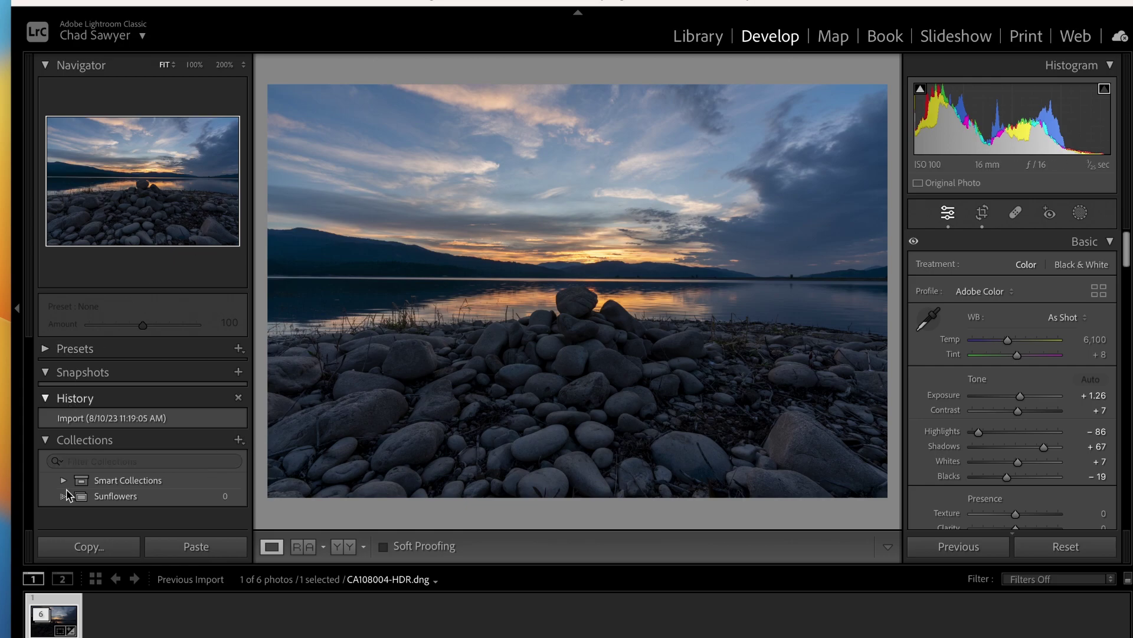
Step: Expand the CA108004-HDR.dng stack in the filmstrip to show its five source exposures
click(46, 615)
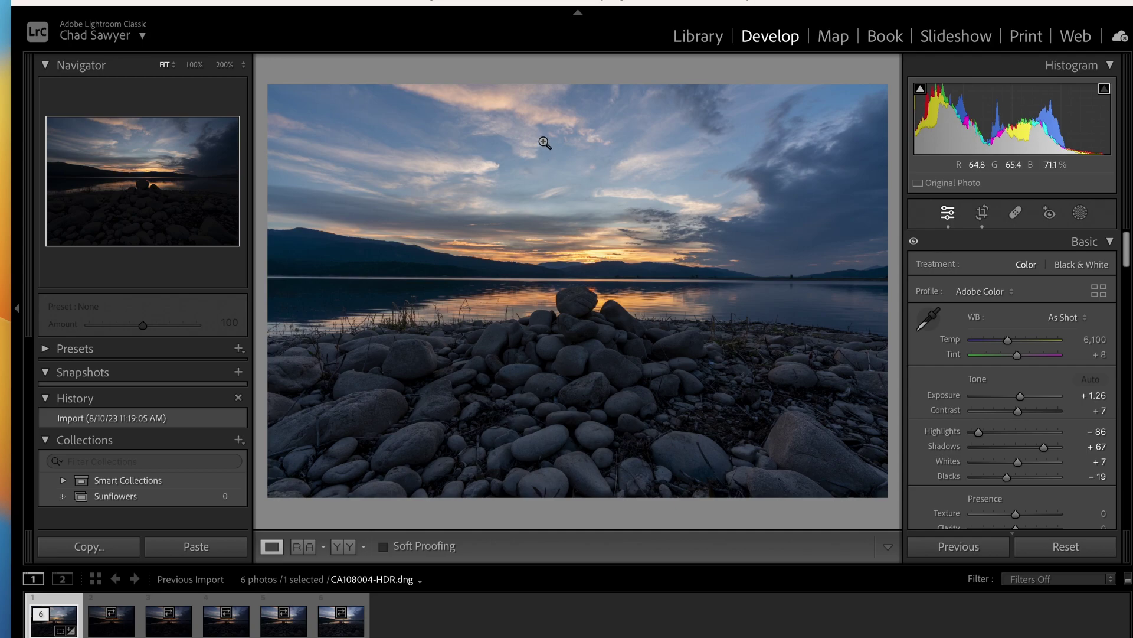
click(438, 622)
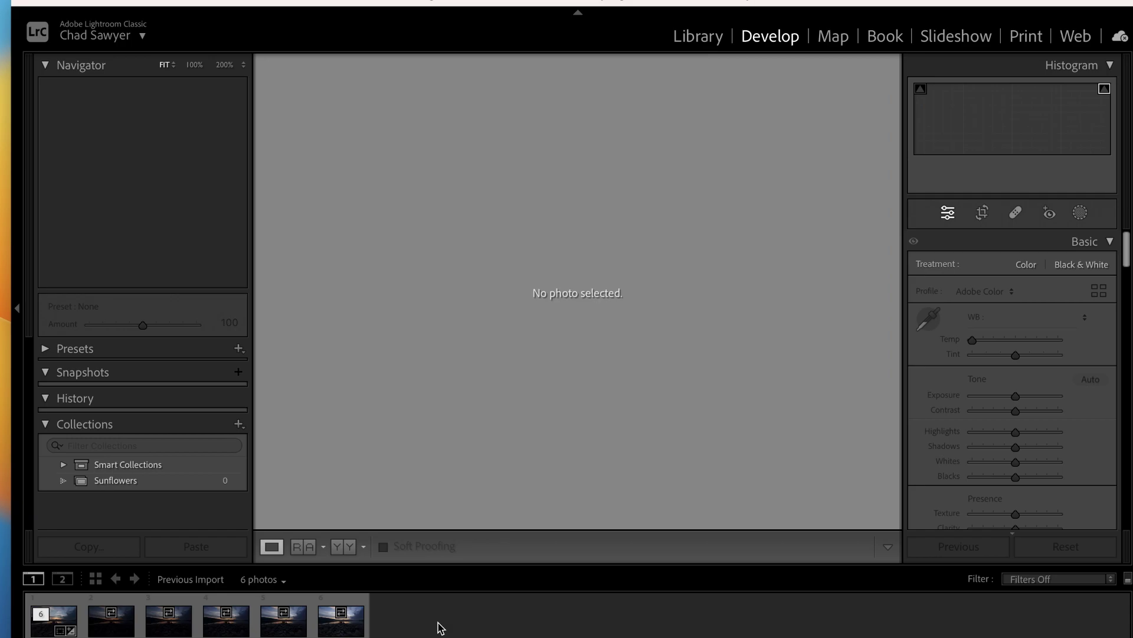
Step: Select the HDR photo and set its white balance to Temp 7,782 and Tint +7
click(39, 629)
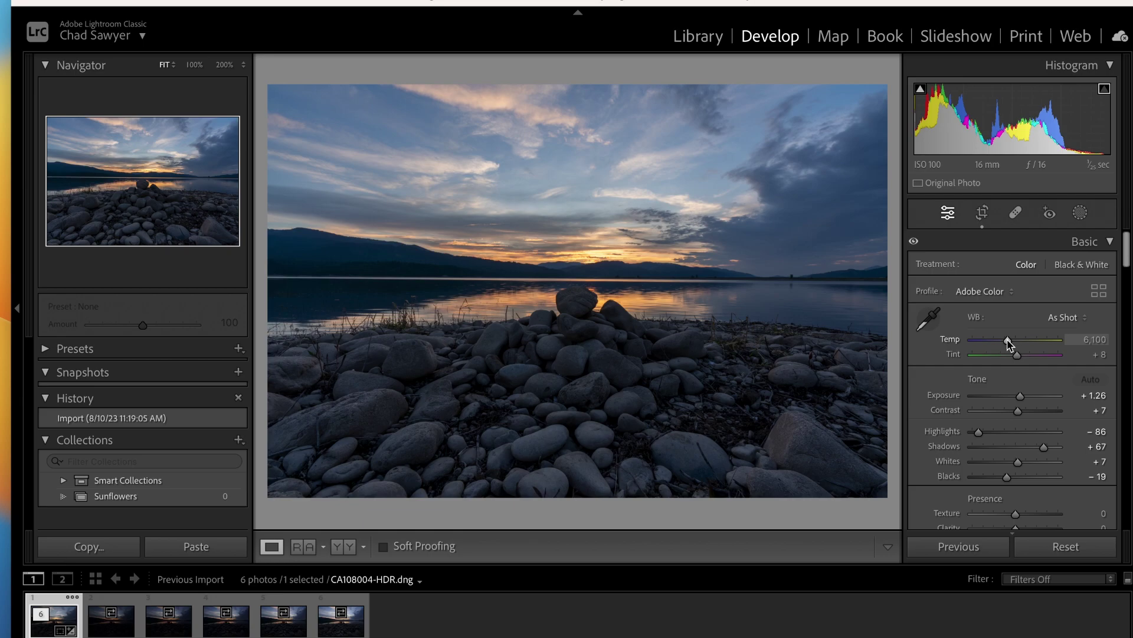
drag(1008, 341, 1029, 342)
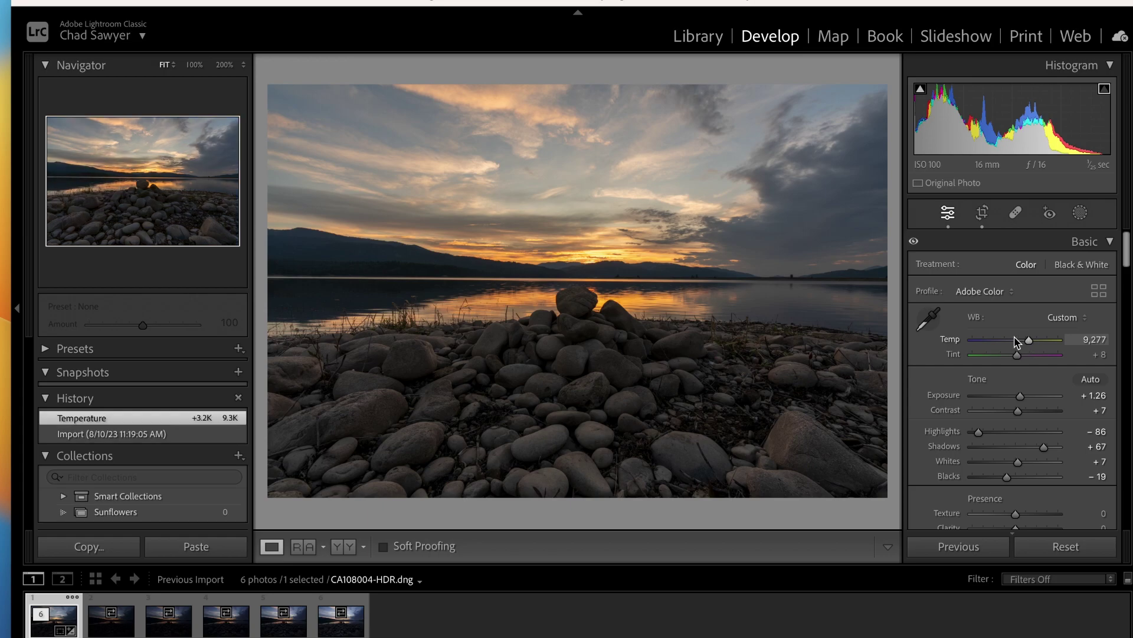
key(Up)
mouse_move(1029, 341)
mouse_down()
mouse_move(1039, 343)
mouse_move(1019, 358)
mouse_up()
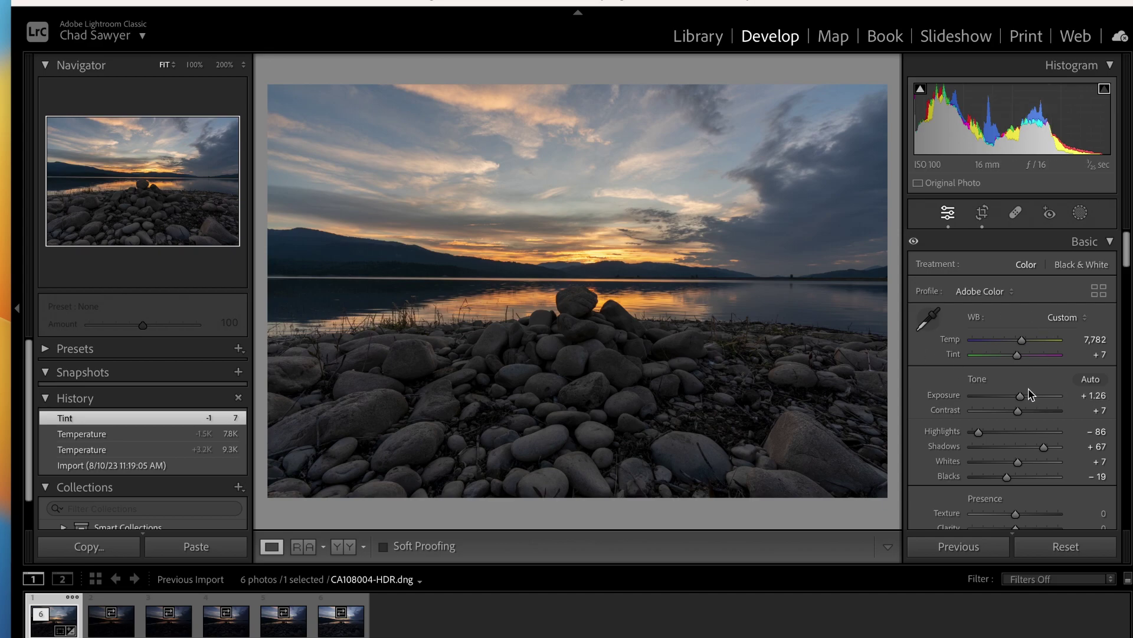
scroll(1030, 378, down, 3)
Step: Remove chromatic aberration, keep the lens profile corrections on, and set Vignetting to 105
scroll(1027, 394, down, 1)
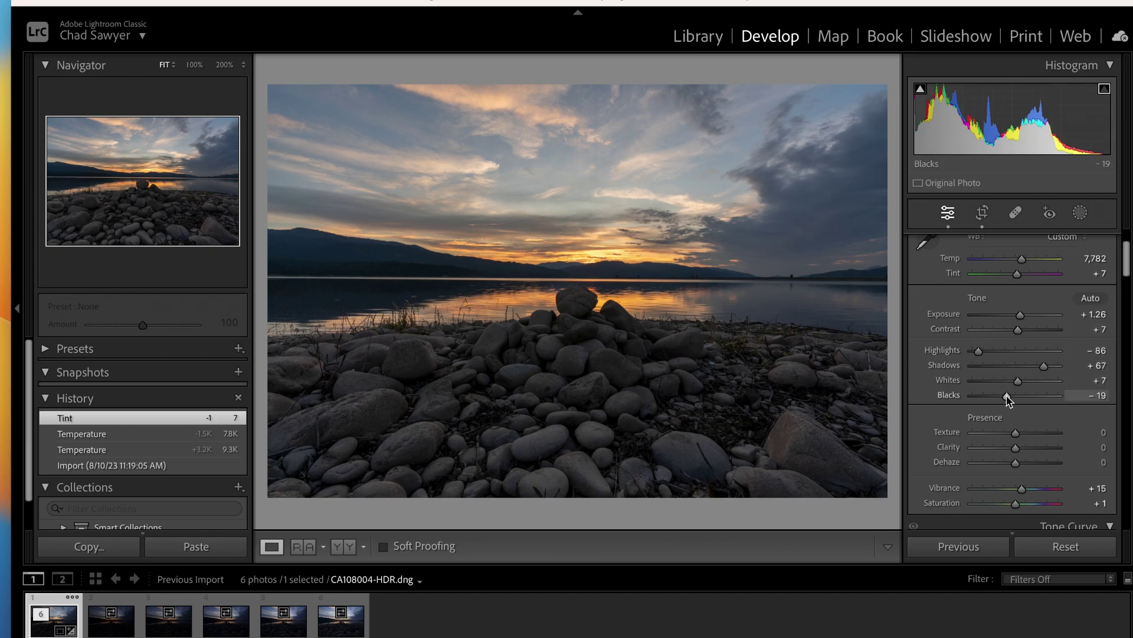
scroll(1018, 444, down, 3)
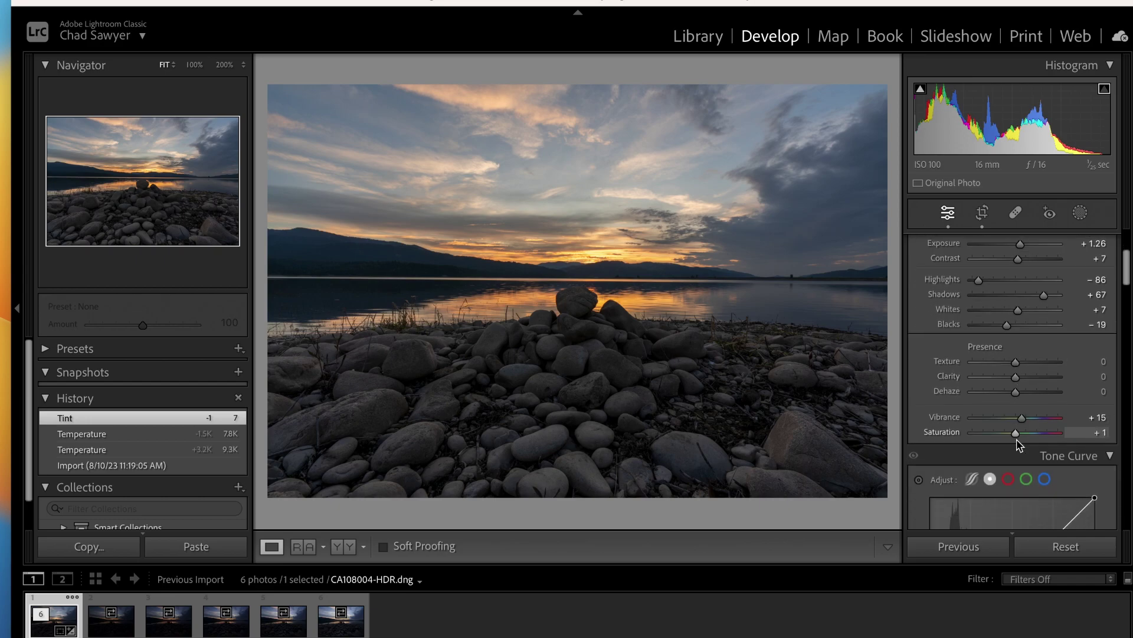
scroll(1018, 444, down, 15)
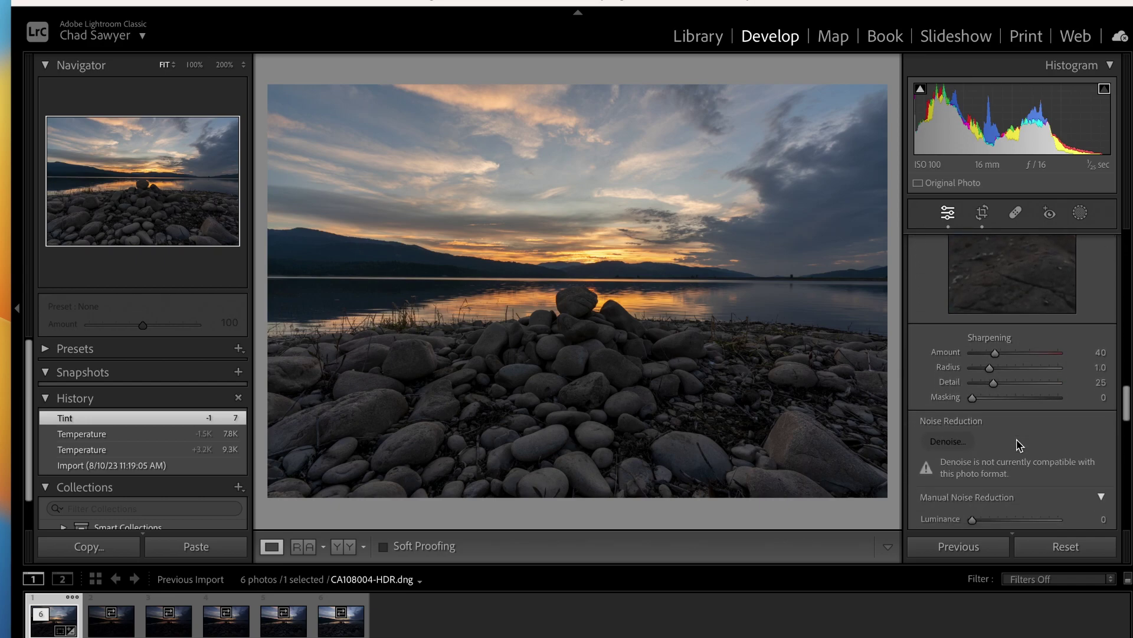
scroll(1018, 444, down, 6)
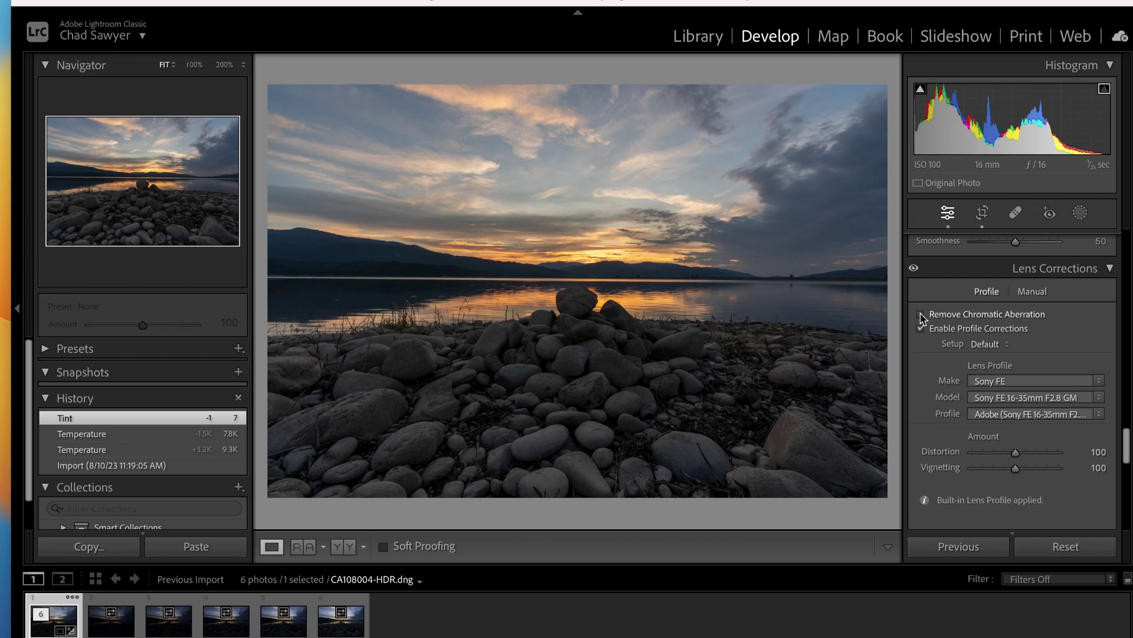
click(921, 315)
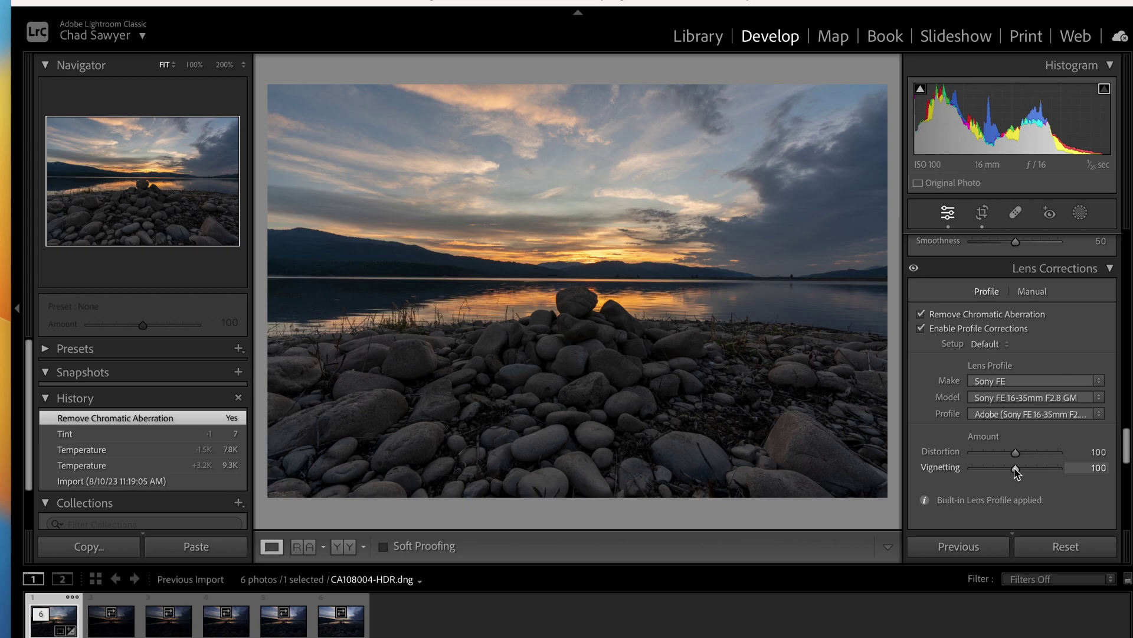
click(923, 329)
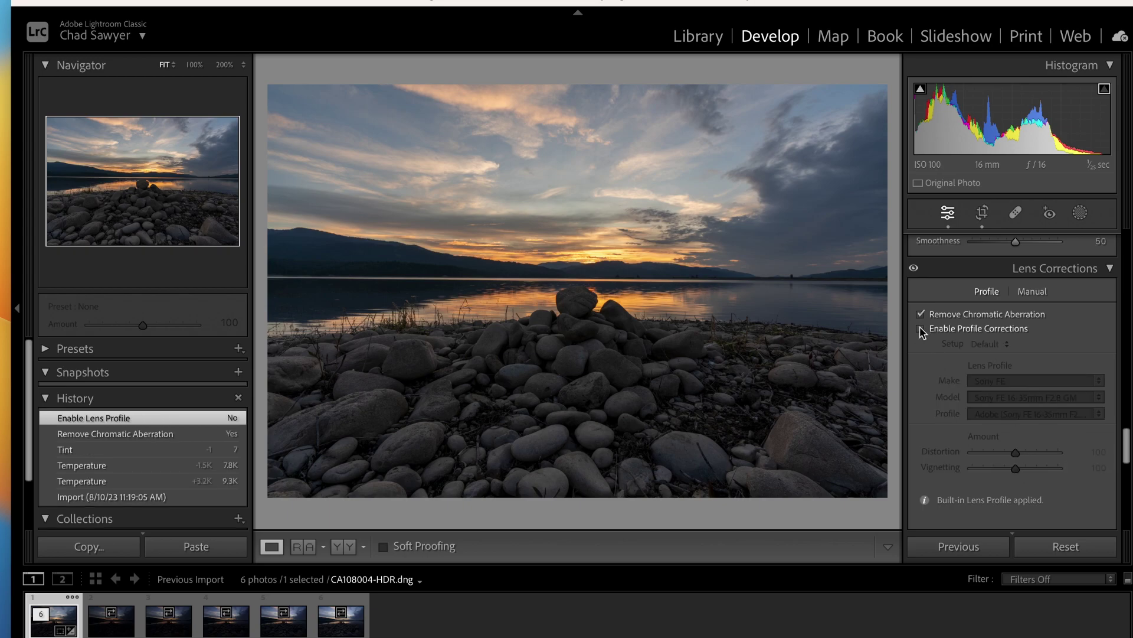
click(923, 329)
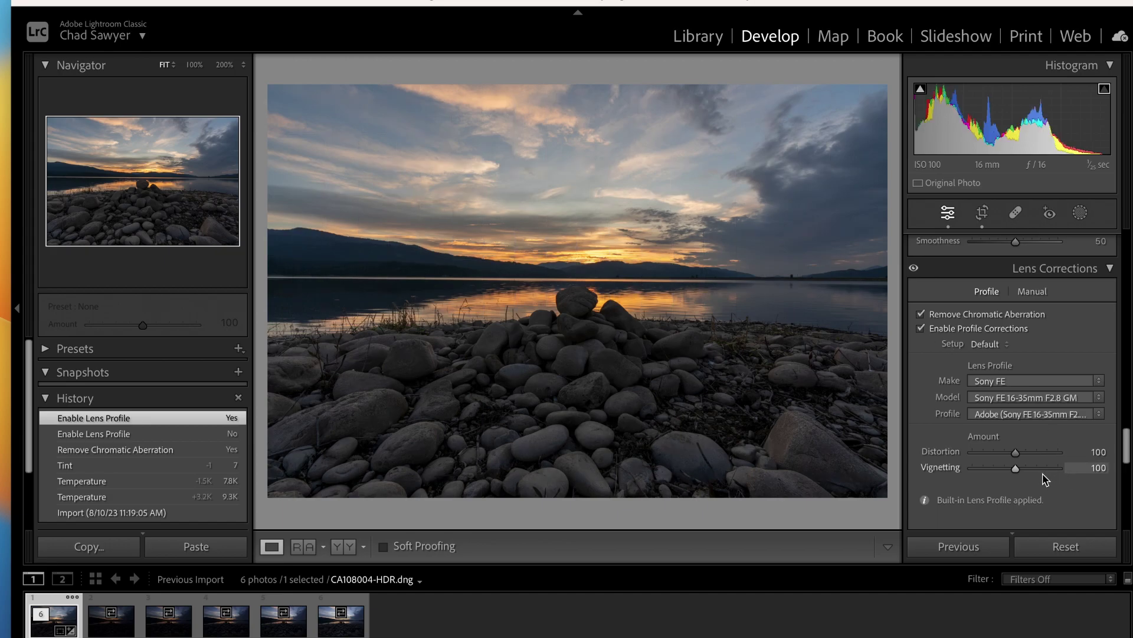
mouse_move(1016, 470)
mouse_down()
mouse_move(1060, 470)
mouse_move(956, 466)
mouse_move(1030, 473)
mouse_move(1017, 470)
mouse_up()
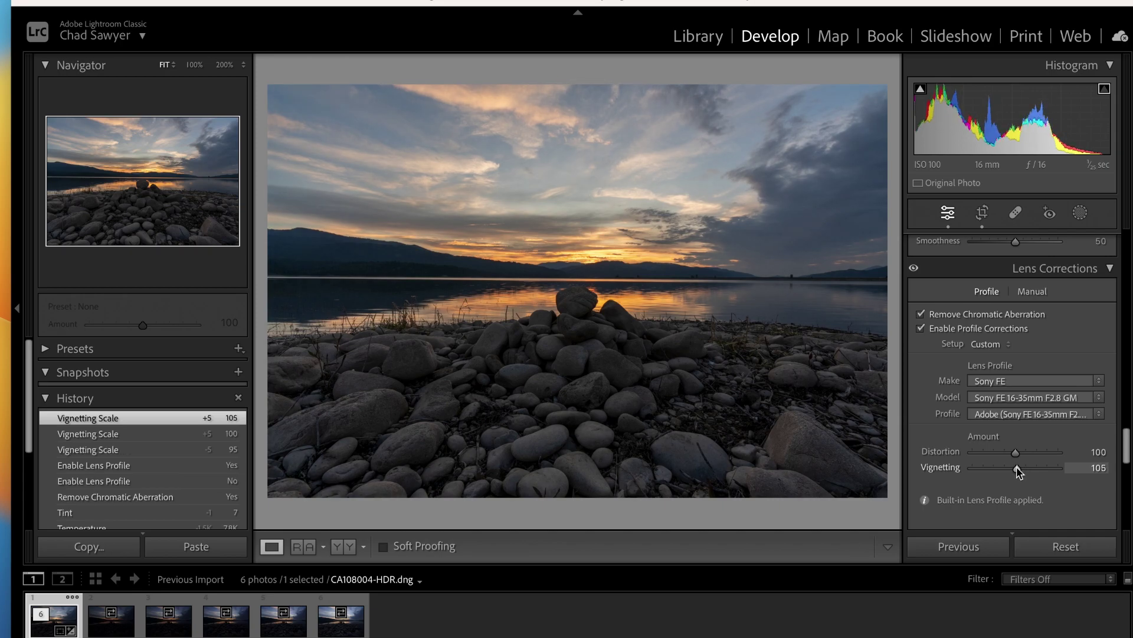
Step: Return Vignetting to 100 and try a larger Transform Scale before restoring it to 100
scroll(1017, 473, down, 1)
scroll(1017, 472, down, 5)
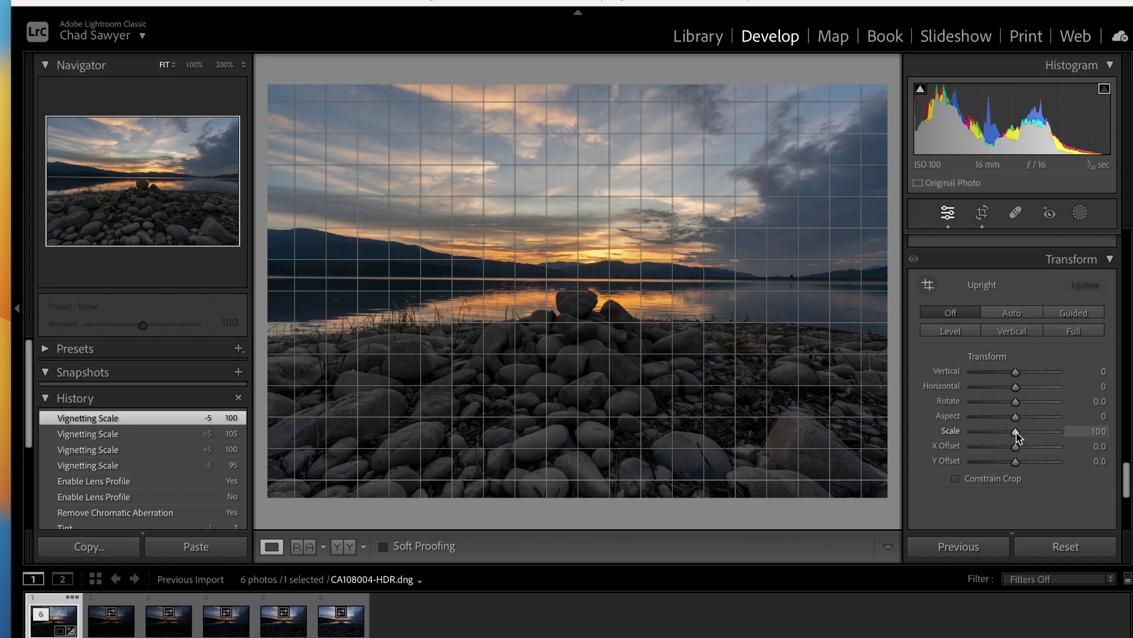
drag(1016, 435, 1026, 439)
drag(1024, 437, 1015, 438)
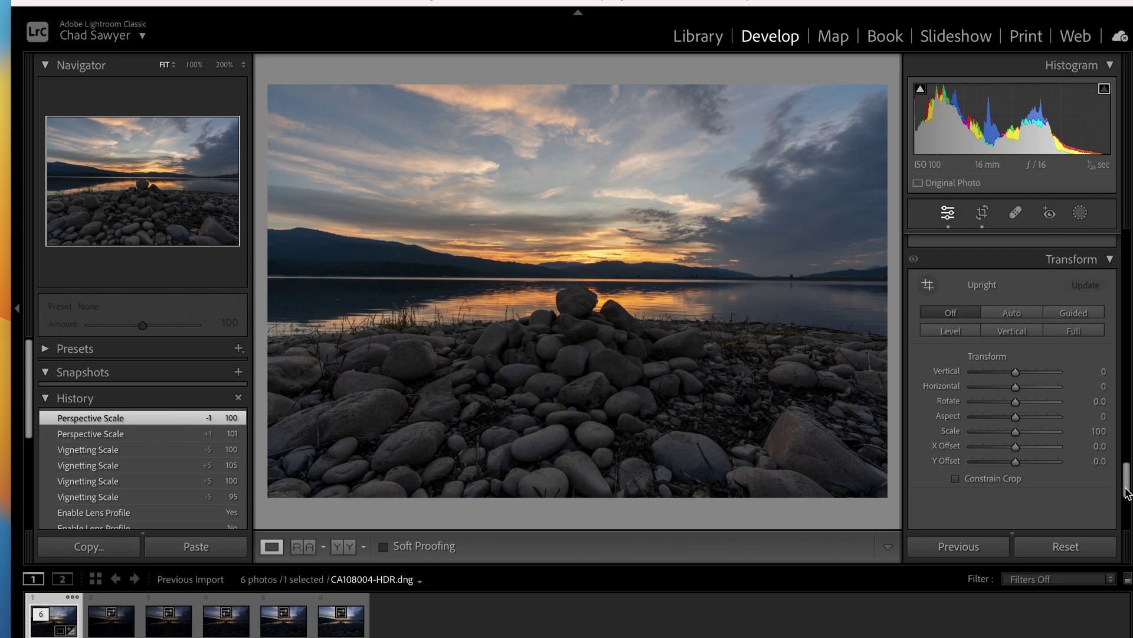
drag(1127, 493, 1127, 361)
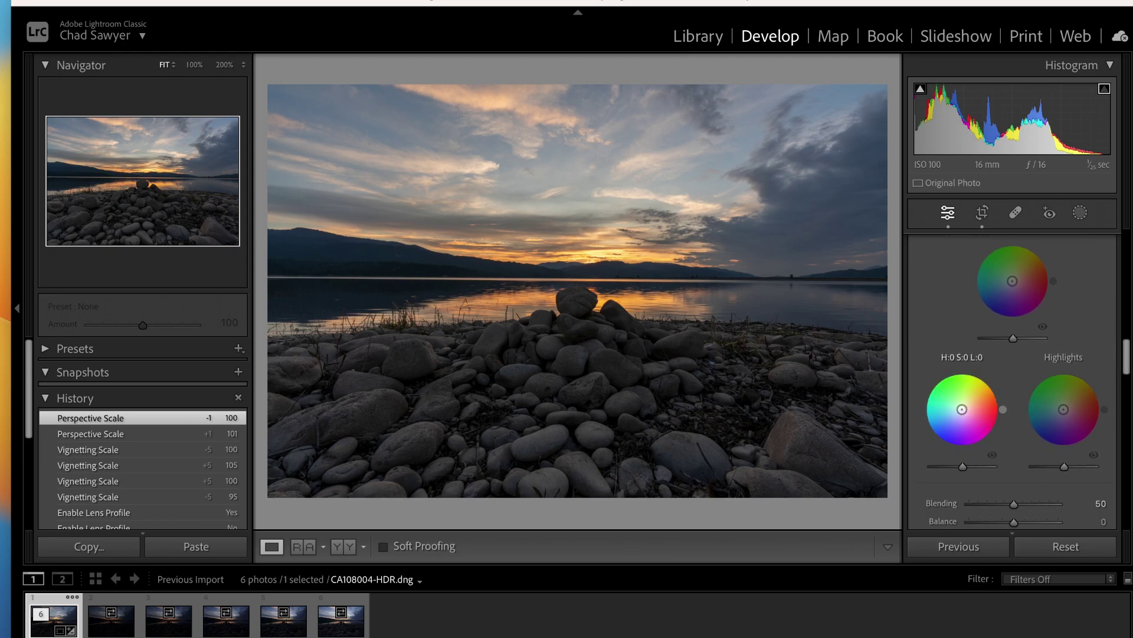
Step: Color-grade the shadows to blue hue 221 and the highlights to yellow-orange hue 35
mouse_move(962, 409)
mouse_down()
mouse_move(942, 430)
mouse_move(961, 411)
mouse_up()
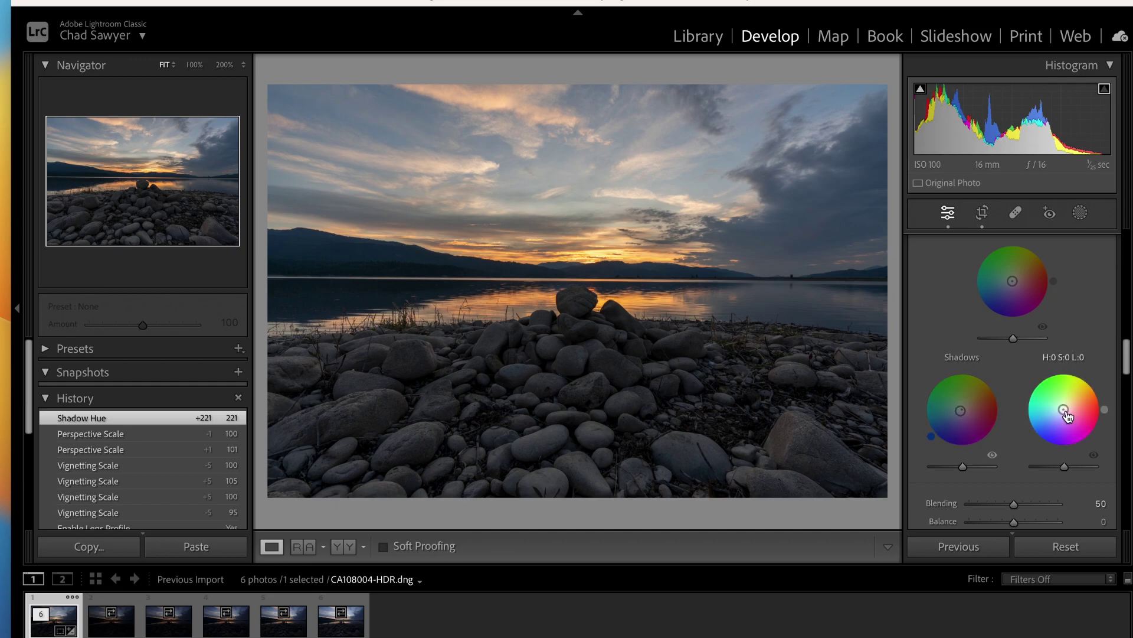
drag(1063, 409, 1068, 406)
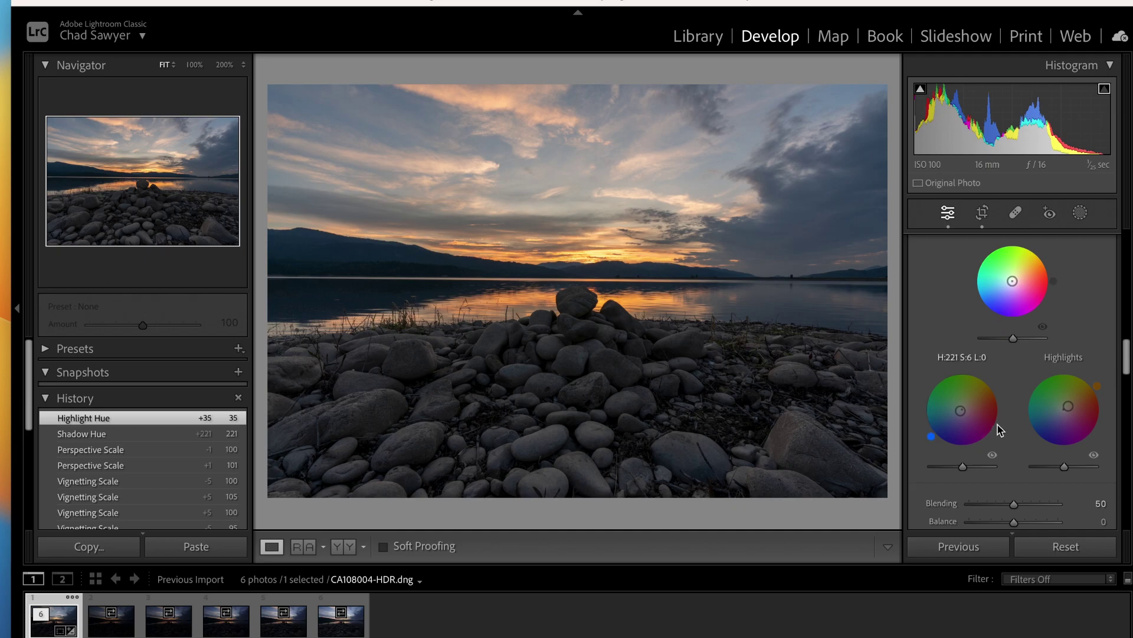
scroll(997, 430, down, 2)
scroll(998, 429, down, 1)
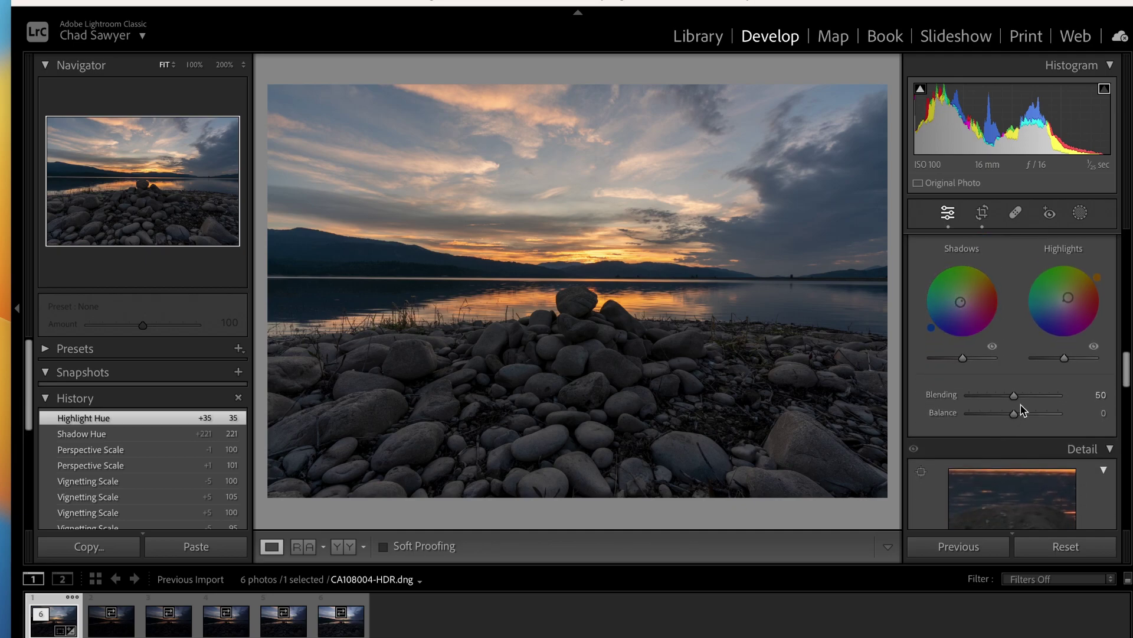
scroll(1013, 355, up, 6)
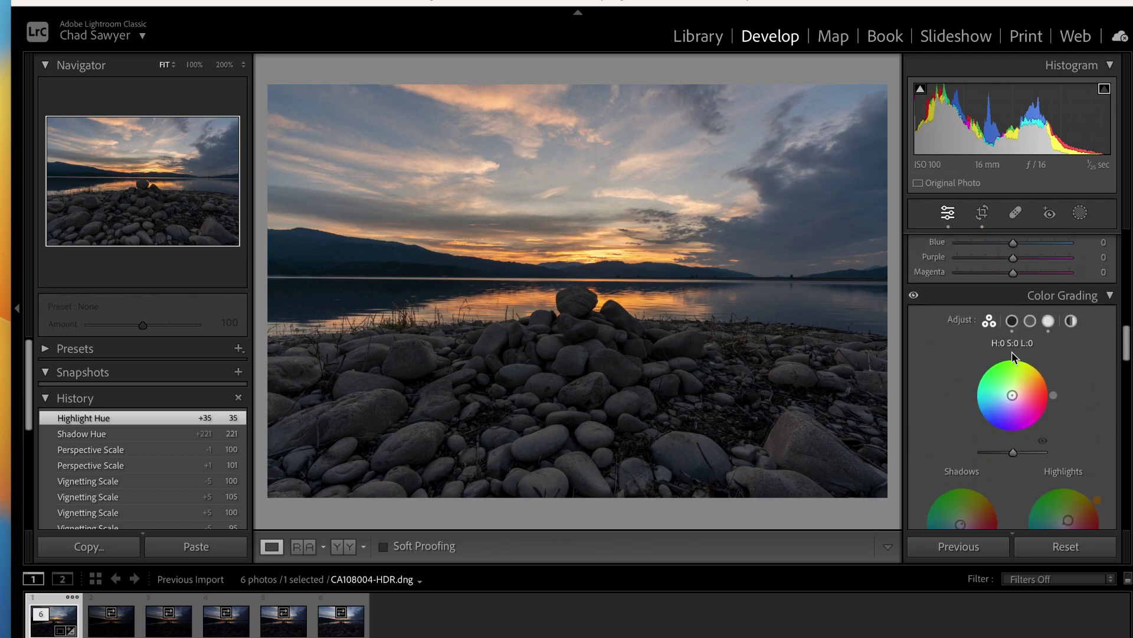
Step: Boost HSL saturation: Red +6, Orange +13, Yellow +10, Aqua +8, Blue +48
scroll(1013, 355, up, 1)
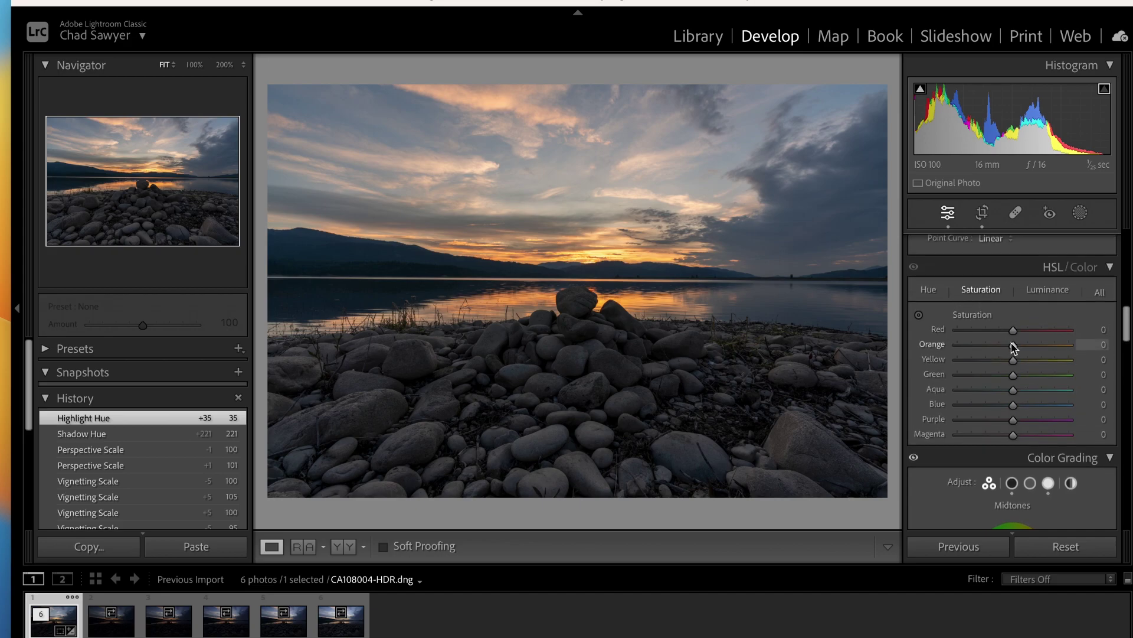
click(919, 316)
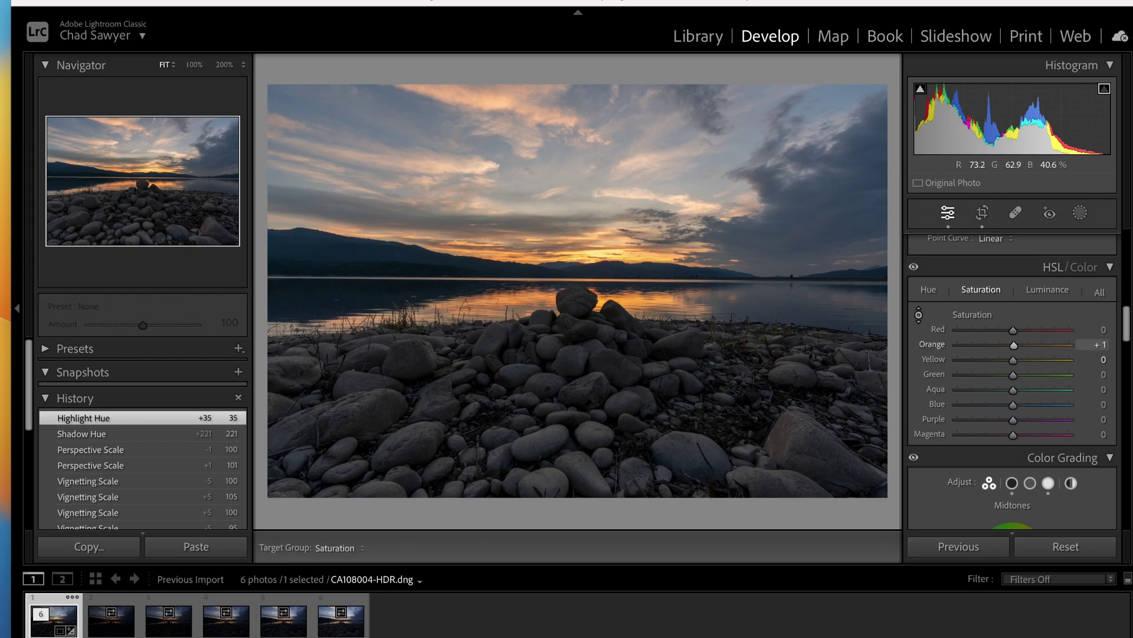
drag(581, 263, 533, 253)
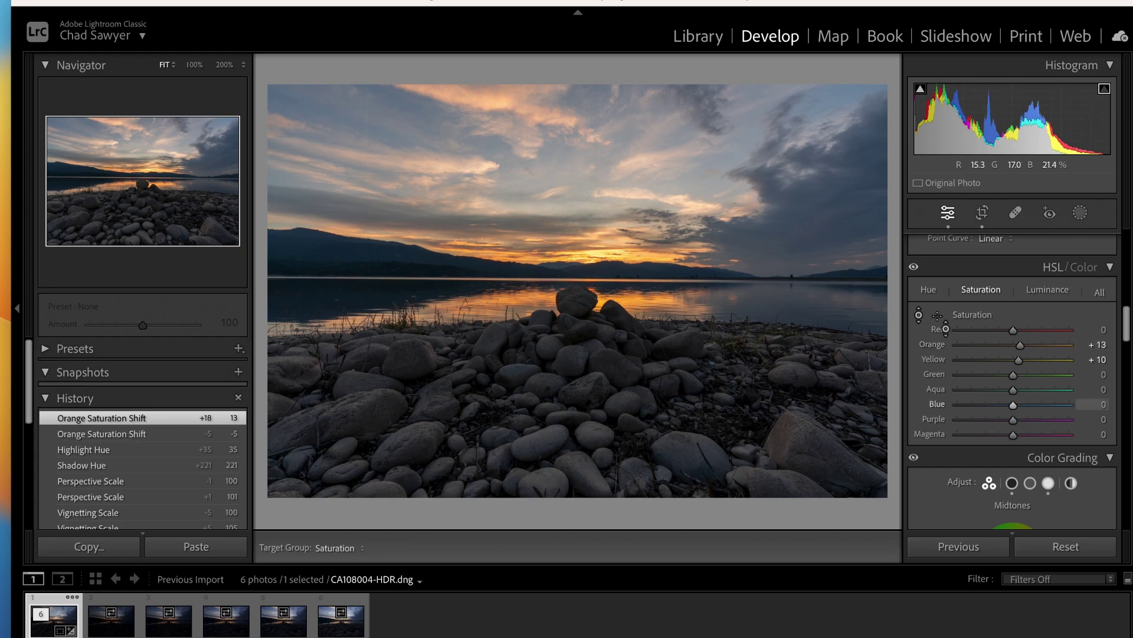
drag(1014, 335, 1017, 335)
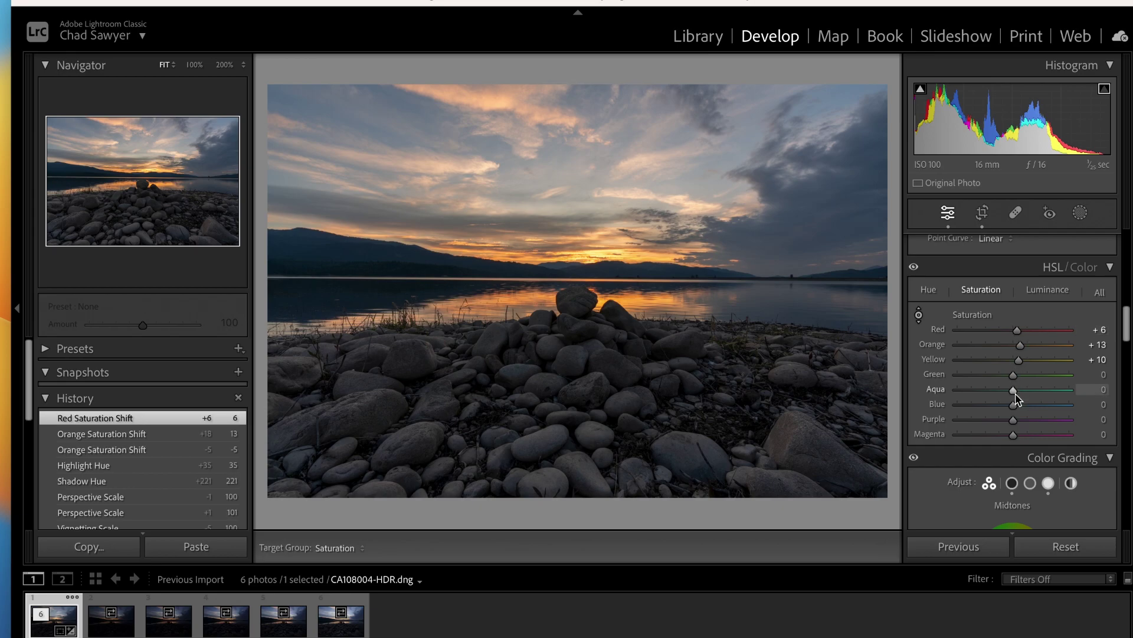
mouse_move(1015, 408)
mouse_down()
mouse_move(1073, 411)
mouse_move(1037, 412)
mouse_move(1019, 393)
mouse_up()
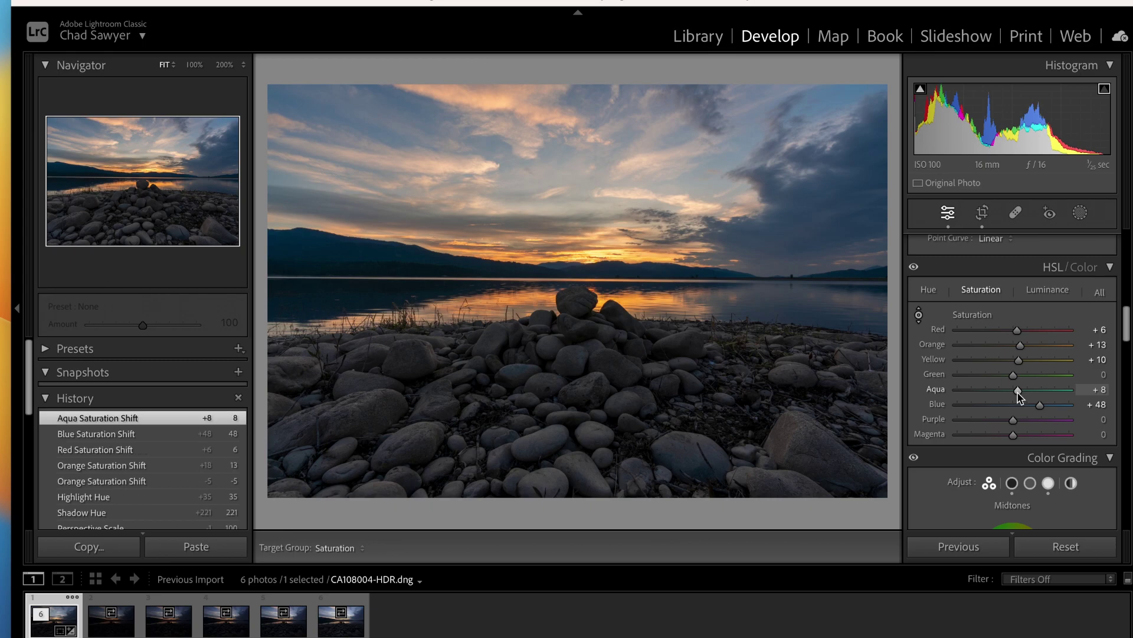
click(928, 290)
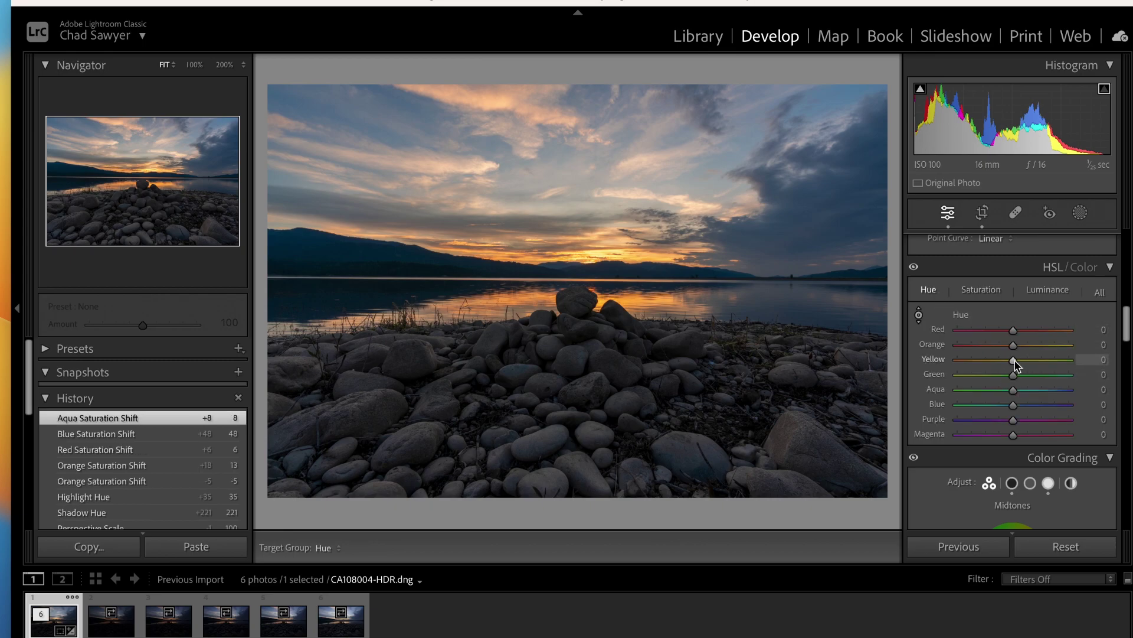
Step: Shift HSL hues to Orange −48, Yellow −18, Red −2, Purple +7, Magenta +6
drag(1015, 361, 1013, 331)
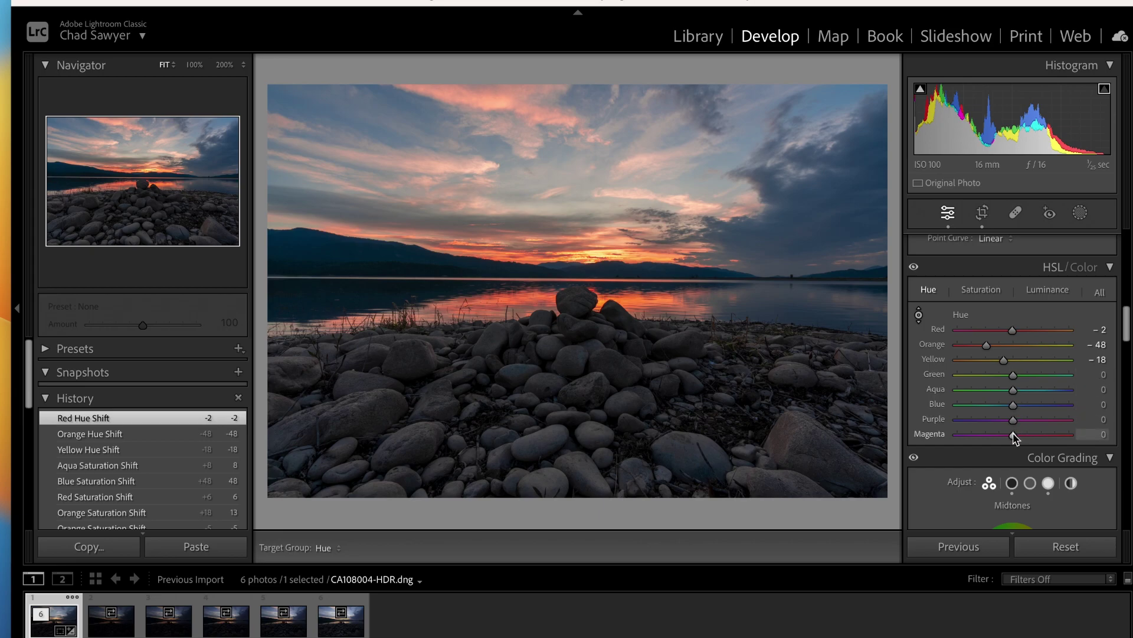
mouse_move(1014, 440)
mouse_down()
mouse_move(944, 433)
mouse_move(1017, 437)
mouse_up()
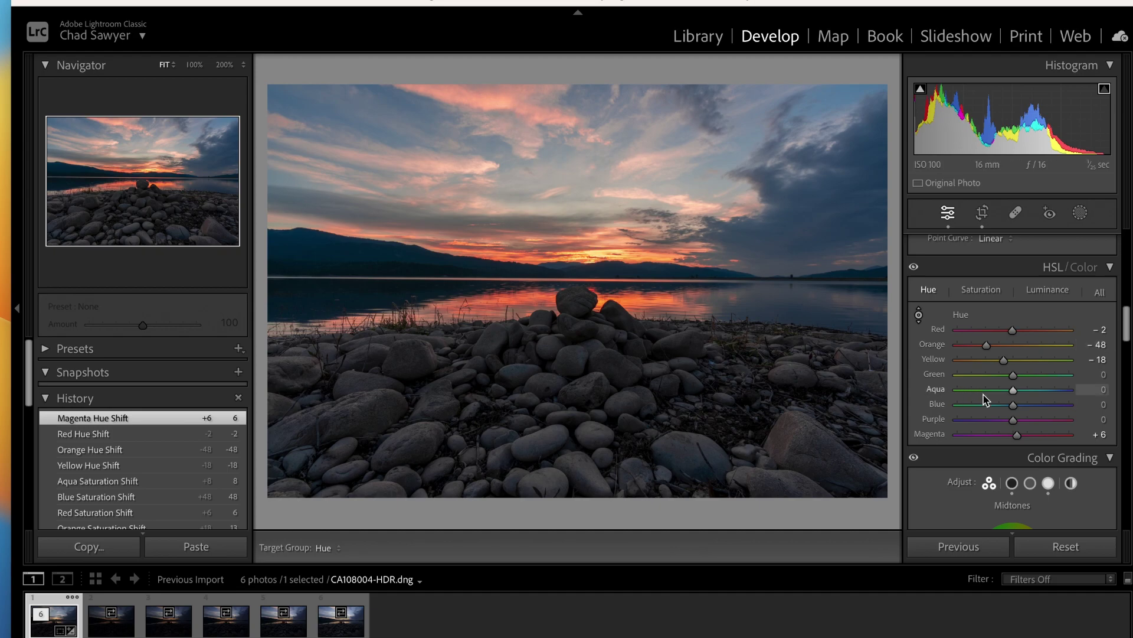
click(919, 317)
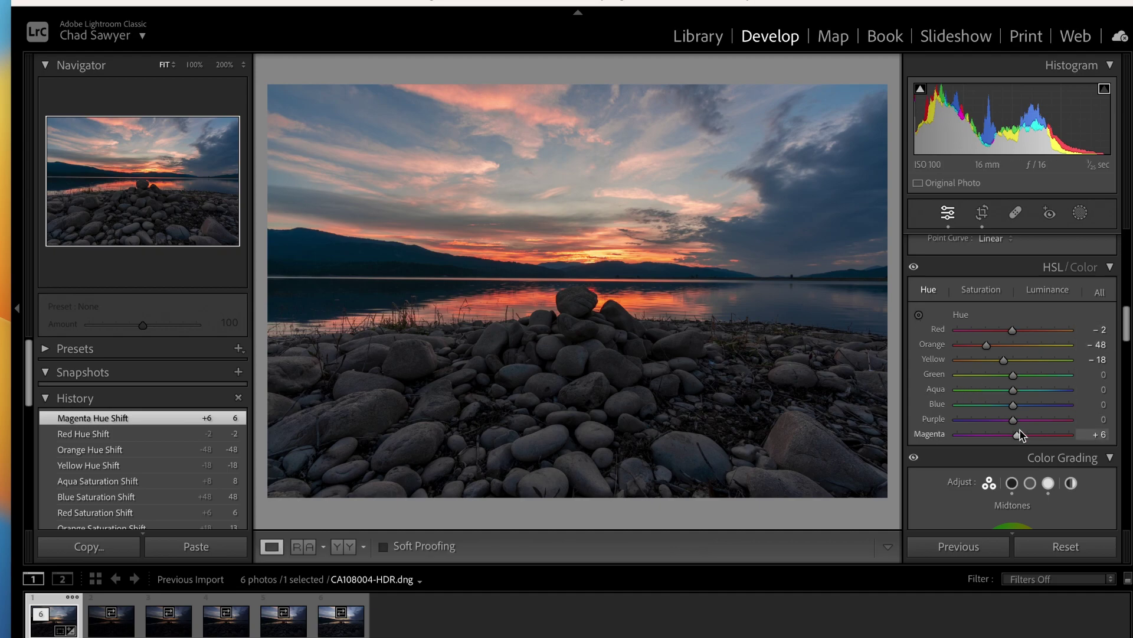
mouse_move(1013, 425)
mouse_down()
mouse_move(1045, 425)
mouse_move(933, 436)
mouse_move(1032, 421)
mouse_move(1016, 423)
mouse_up()
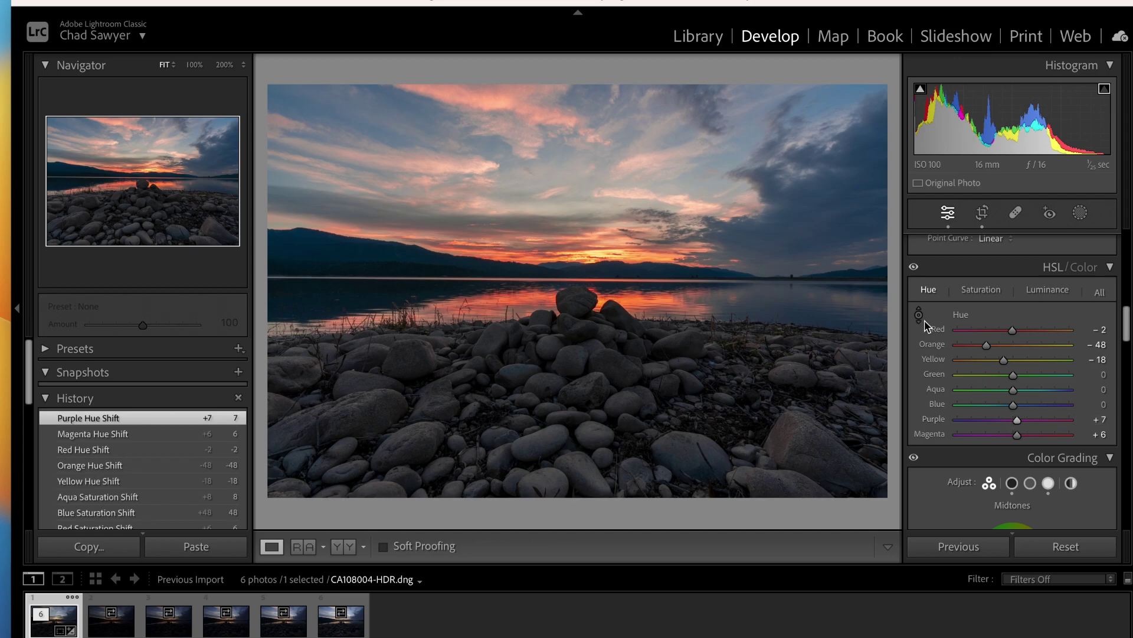
Step: Toggle the HSL adjustments off and on to compare the sunset before and after
click(915, 269)
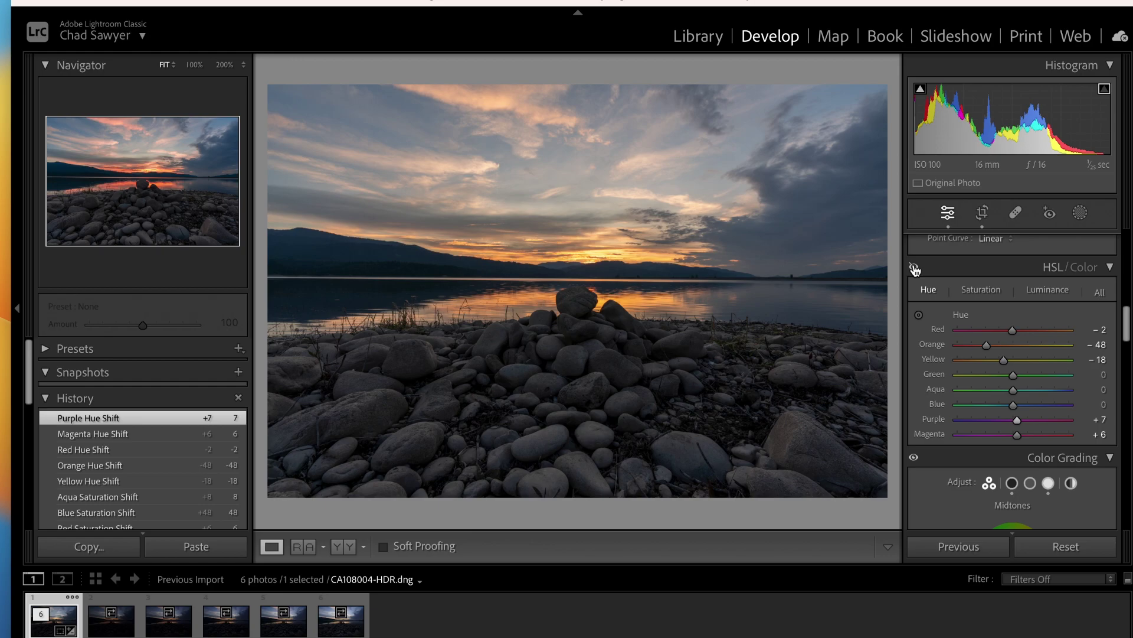
click(915, 269)
click(915, 269)
click(915, 269)
click(915, 269)
click(914, 269)
click(915, 269)
click(915, 269)
scroll(1026, 346, up, 10)
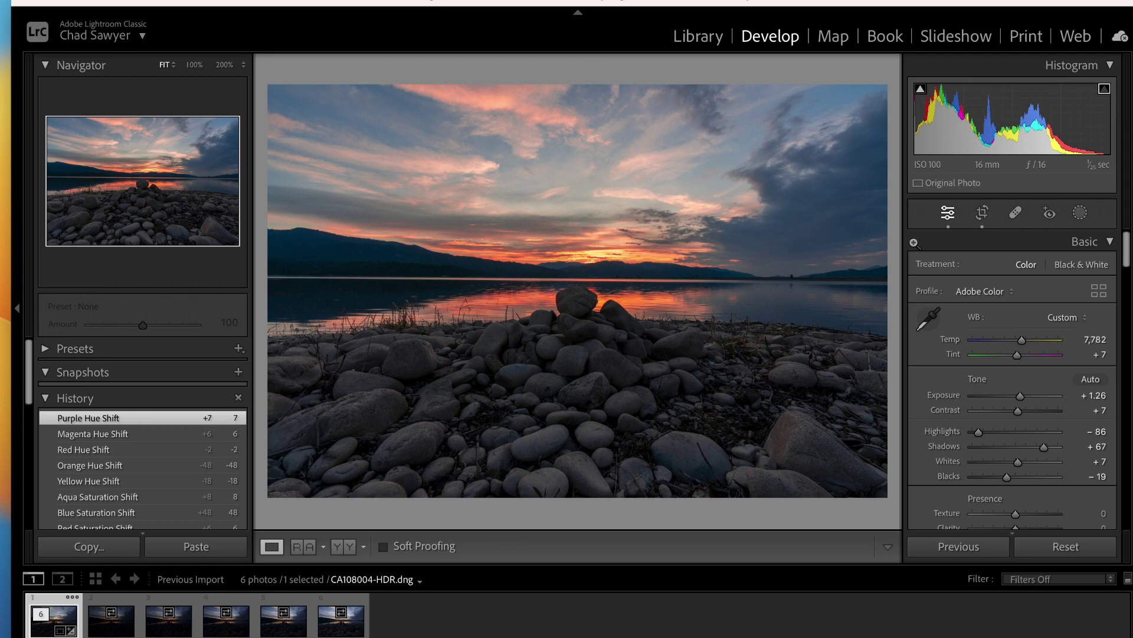
click(915, 242)
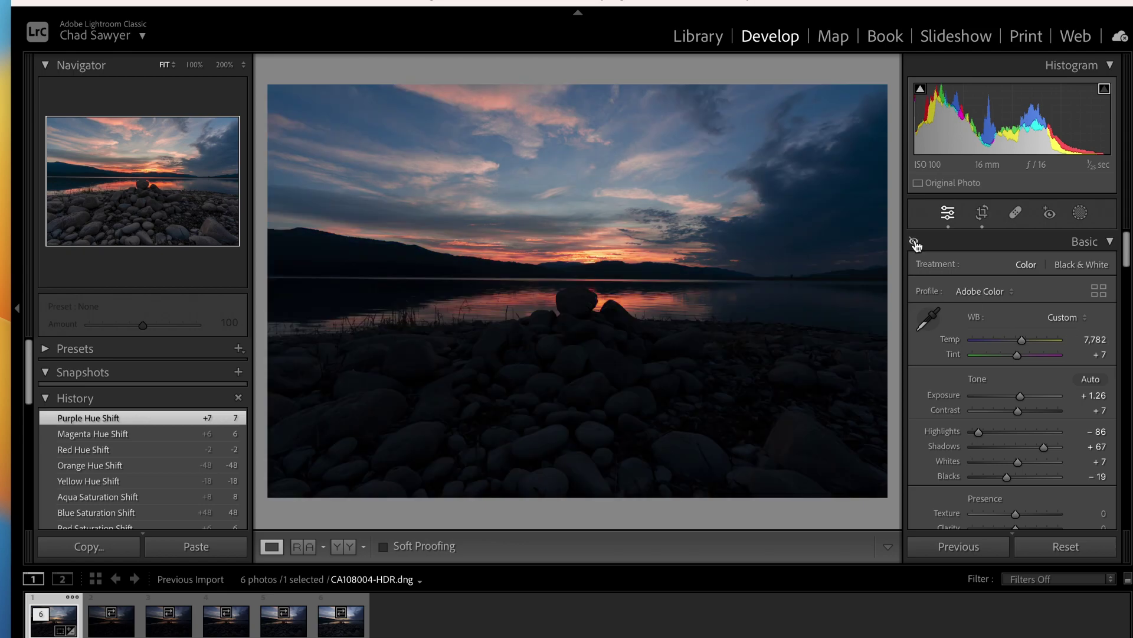
click(915, 242)
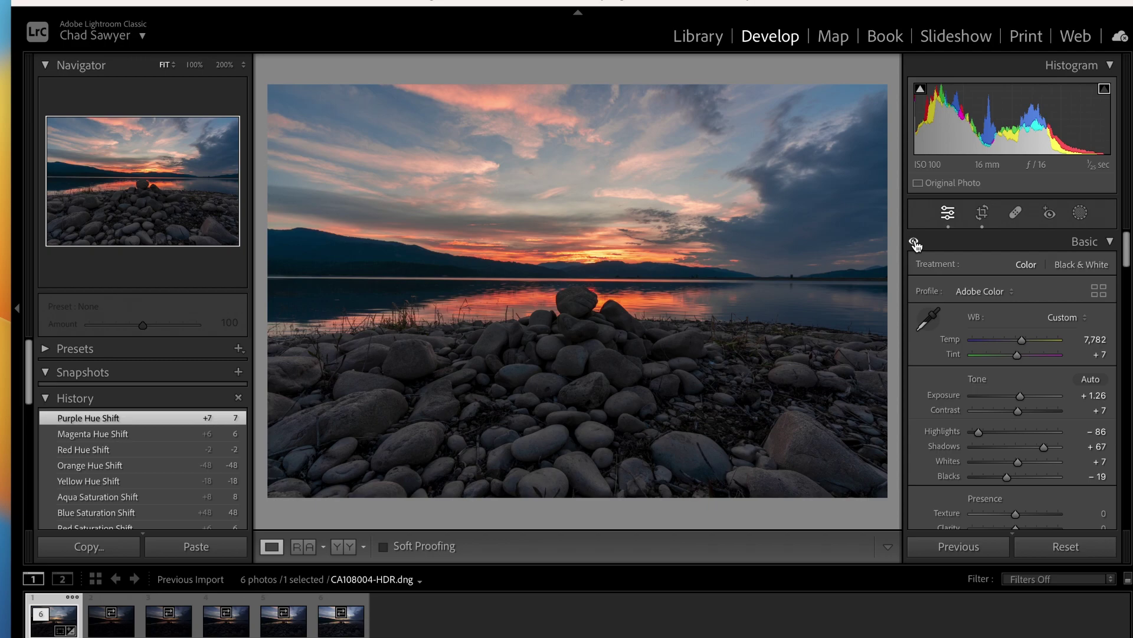
click(1081, 212)
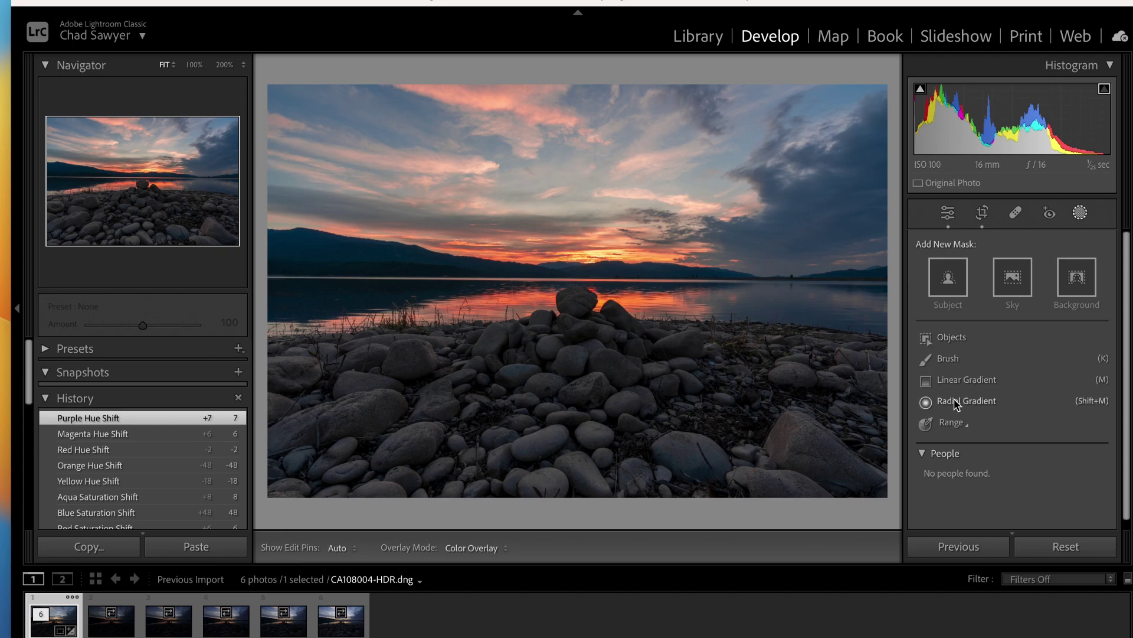
Step: Add a brush mask with Exposure 0.11, Shadows 13 and Whites 29, painted over the lower rocks
click(947, 359)
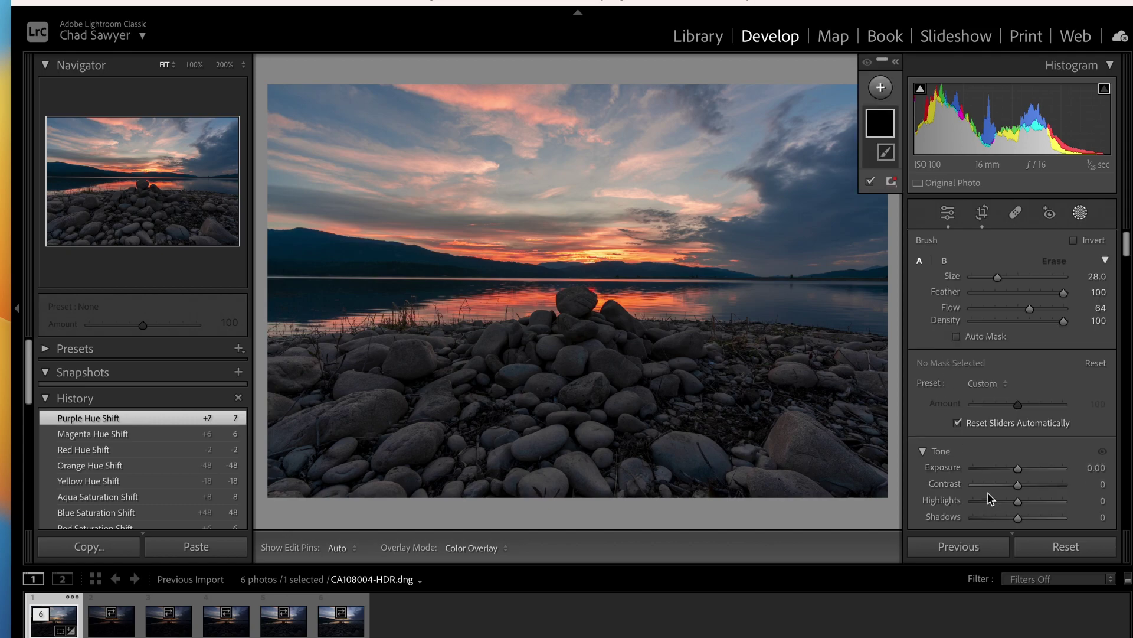
scroll(990, 499, down, 3)
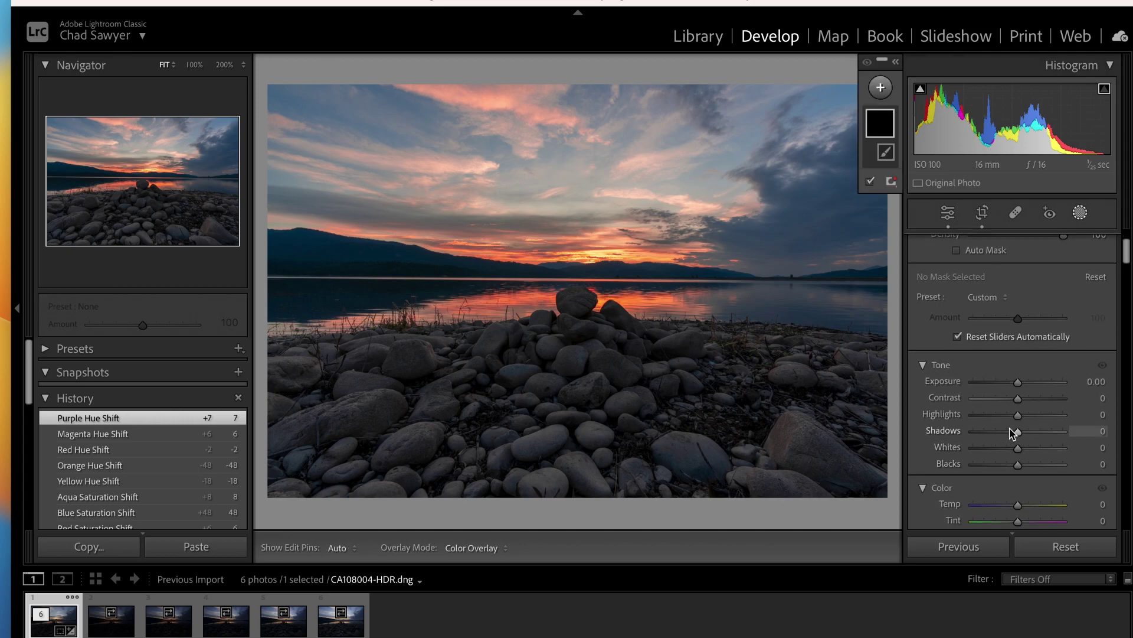
drag(1018, 449, 1031, 450)
scroll(1025, 436, down, 5)
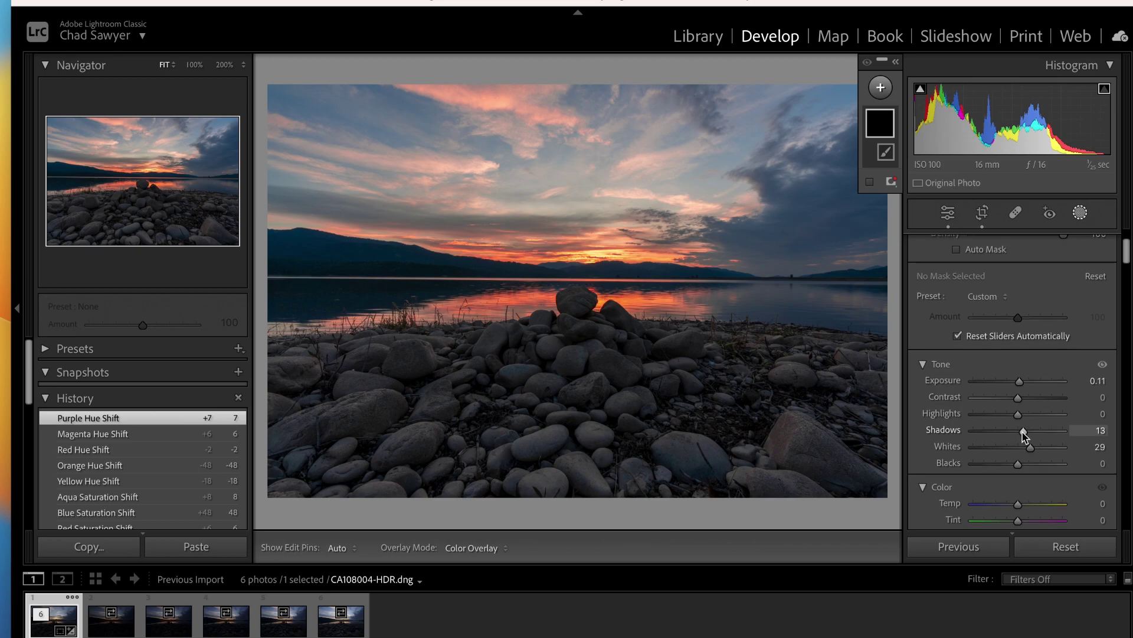
scroll(1025, 437, down, 3)
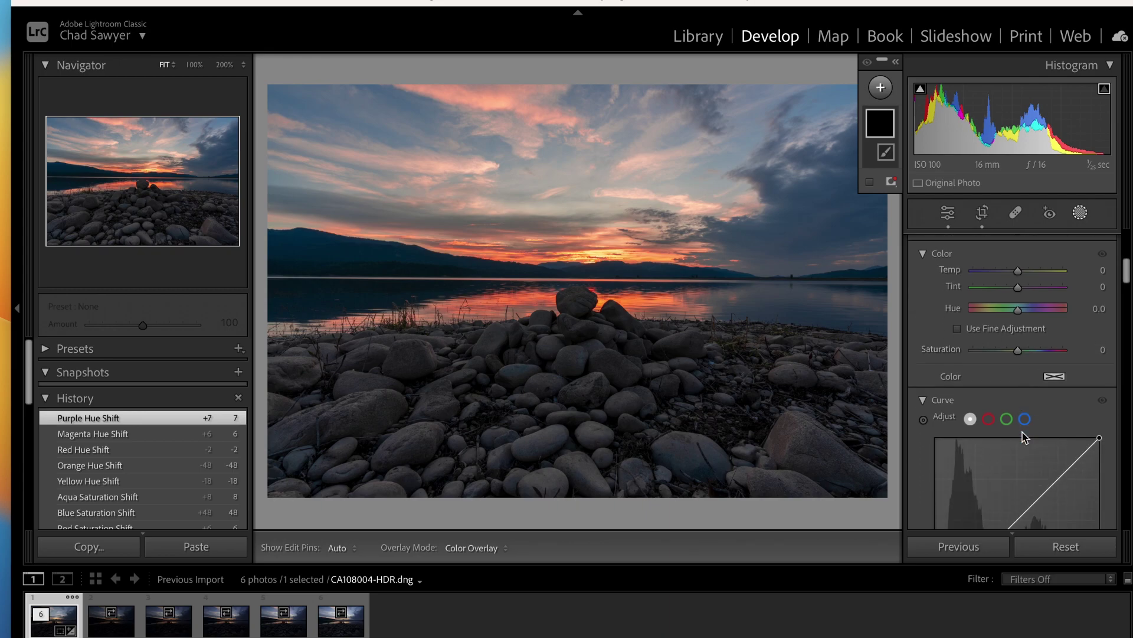
scroll(1024, 437, up, 3)
scroll(1024, 437, down, 1)
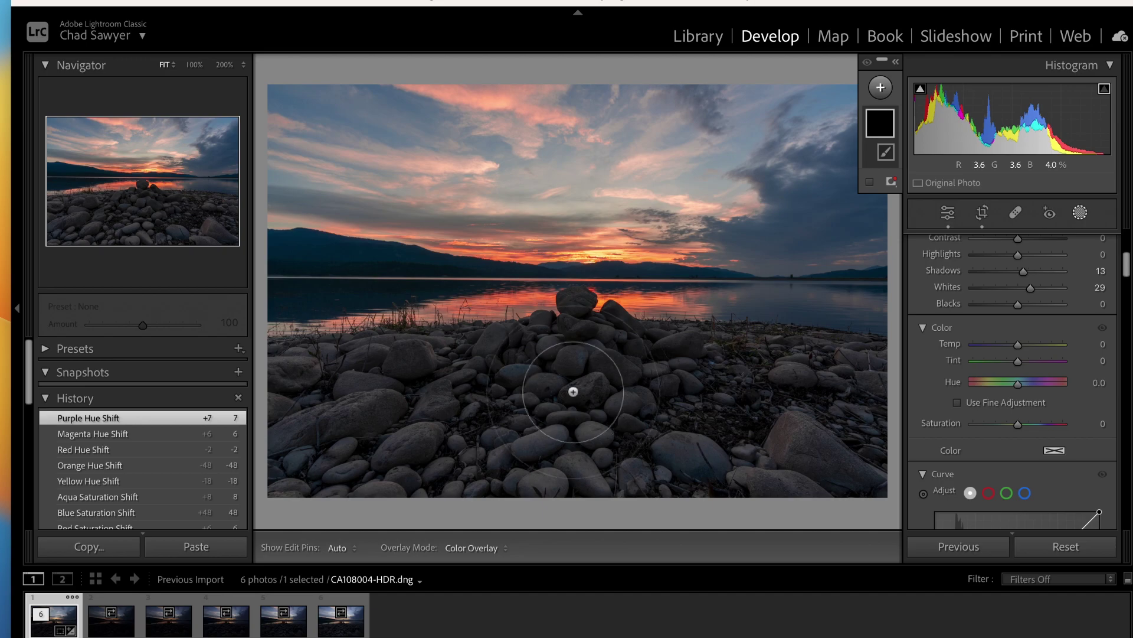
scroll(574, 402, down, 3)
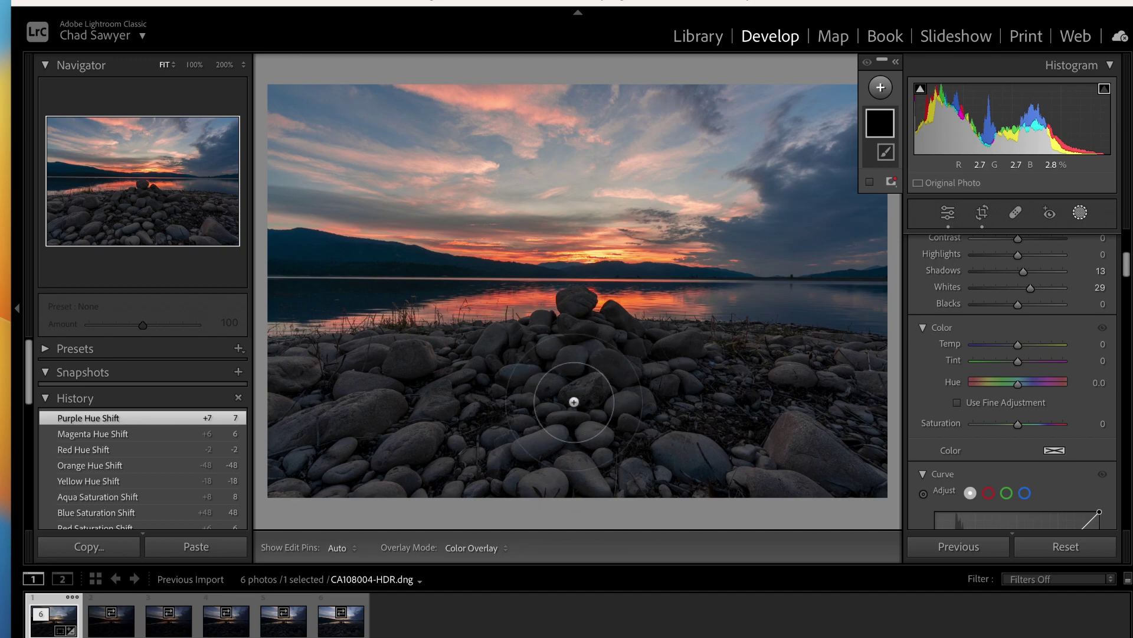
scroll(574, 402, down, 4)
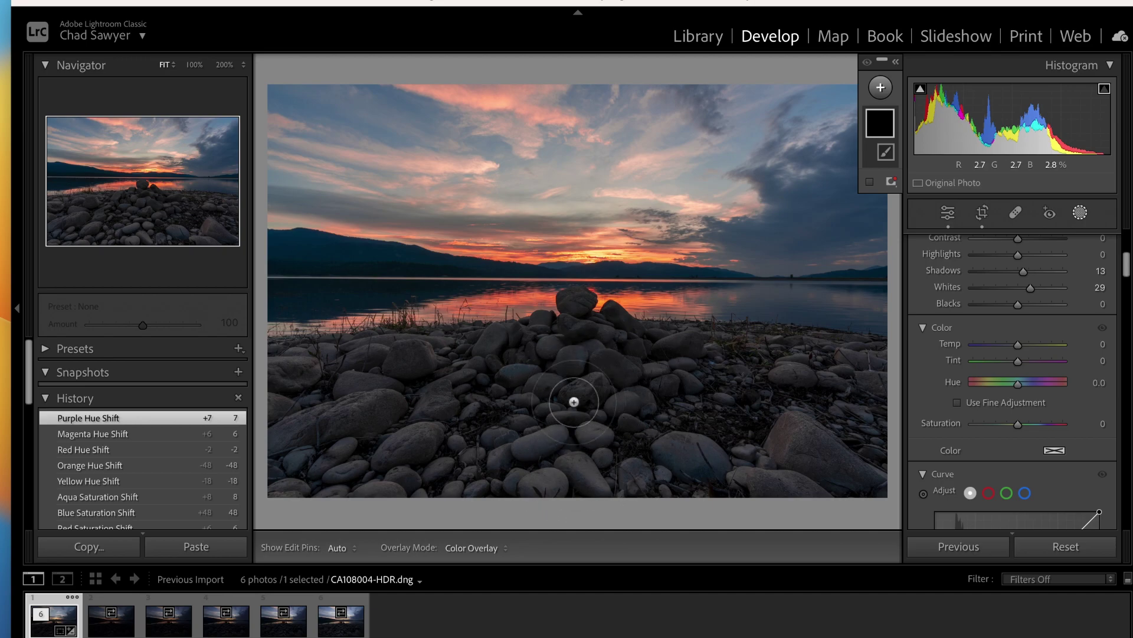
key(h)
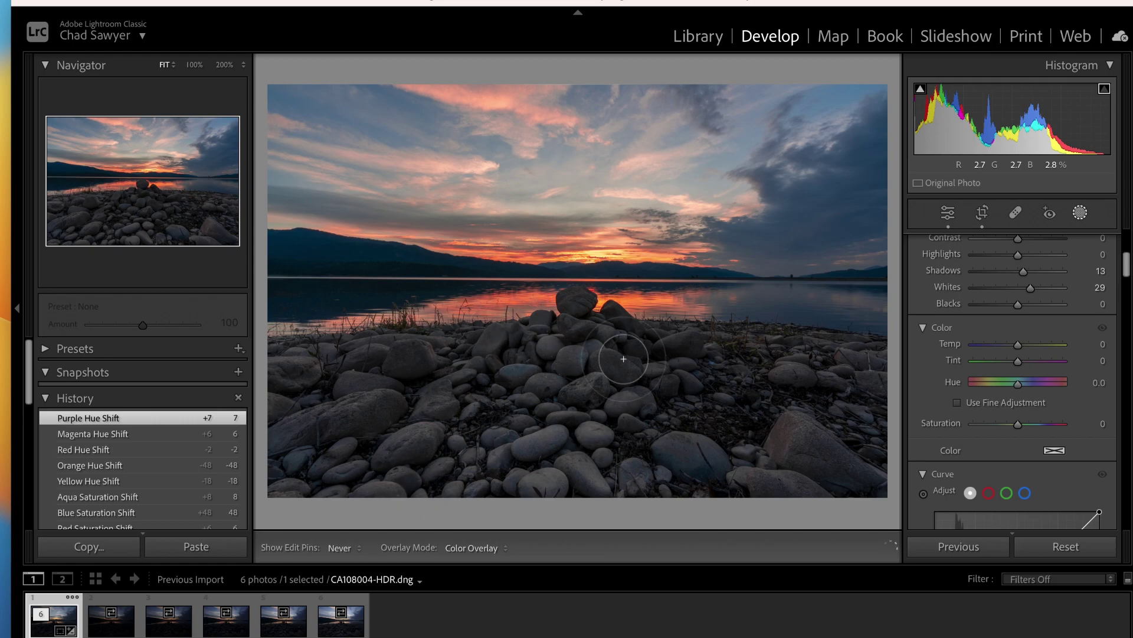
drag(686, 475, 690, 457)
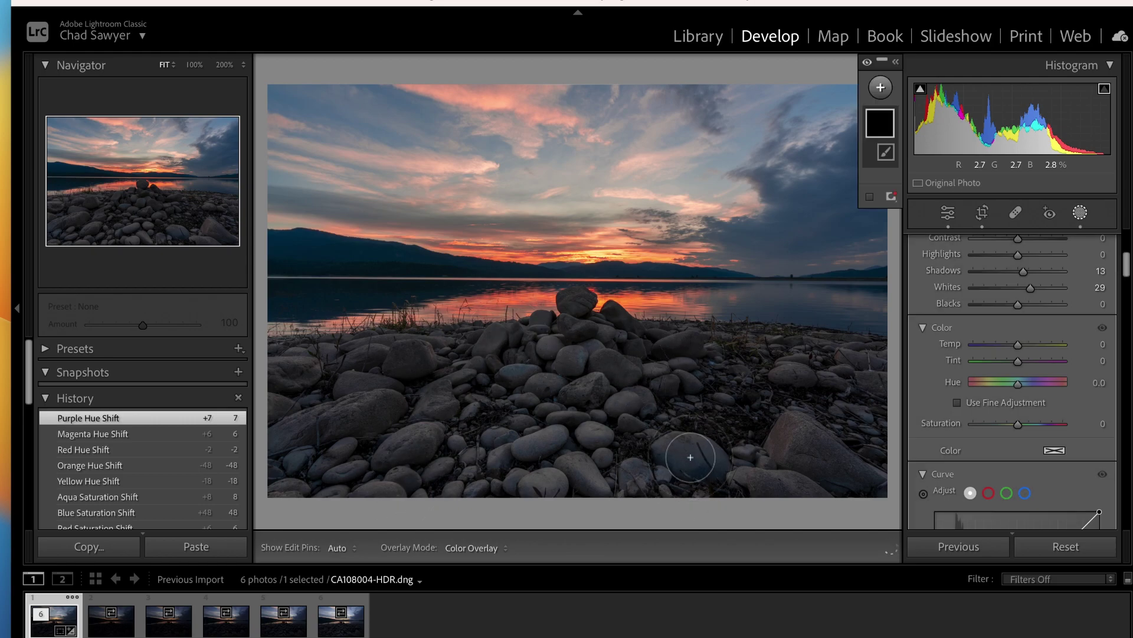
Step: Paint Brush 1 over the left rocks and the central rock pile
key(h)
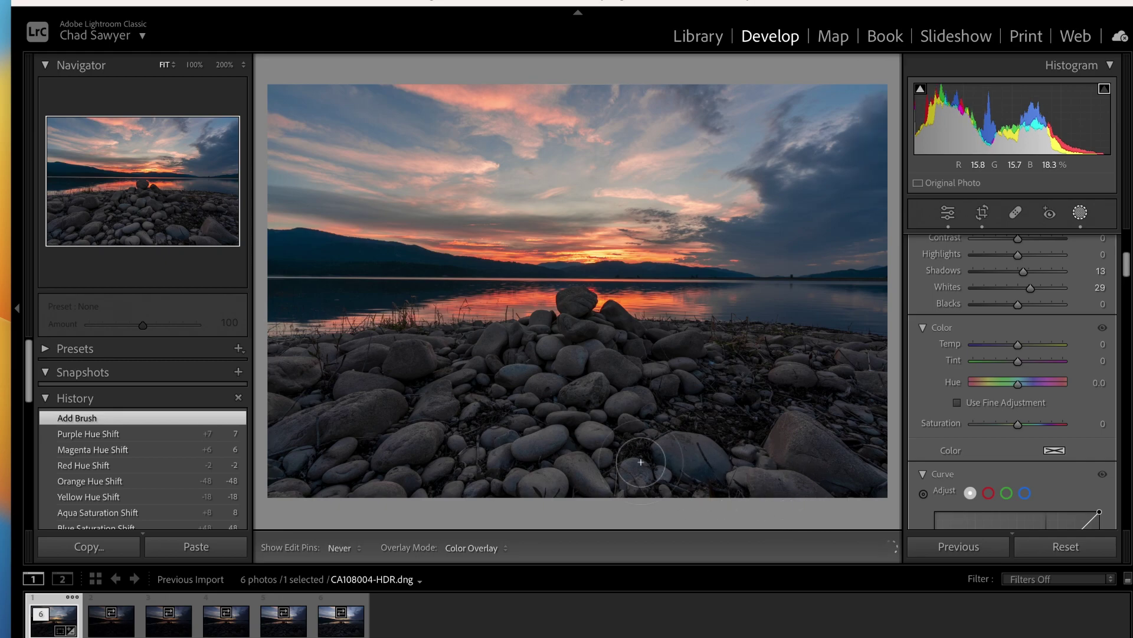
drag(425, 477, 390, 472)
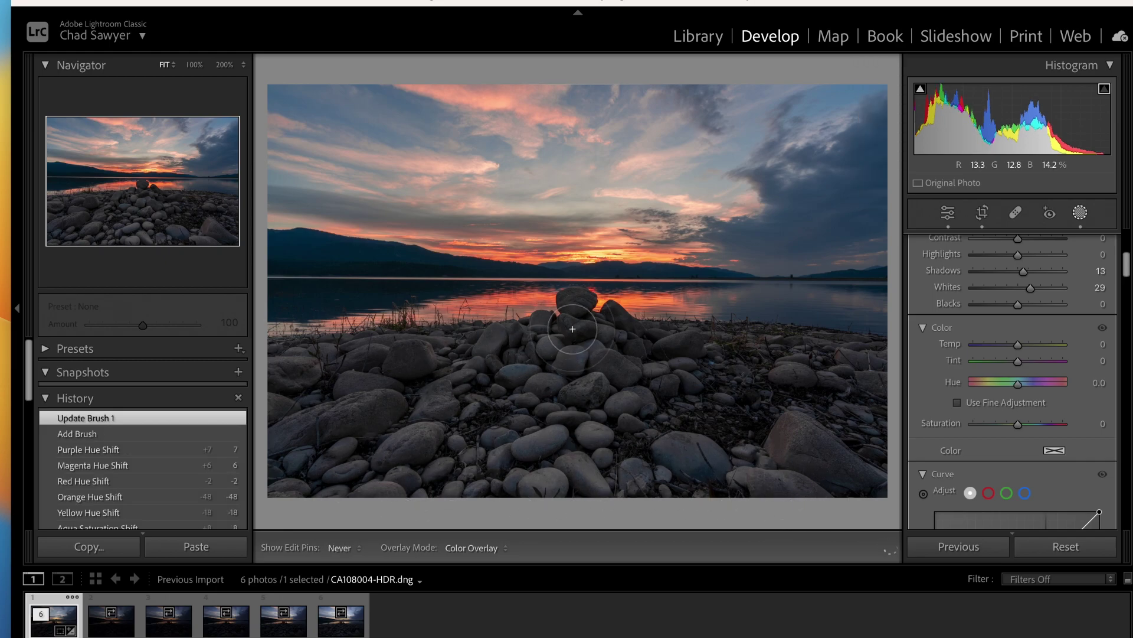
mouse_move(573, 329)
mouse_down()
mouse_move(576, 304)
mouse_move(583, 324)
mouse_up()
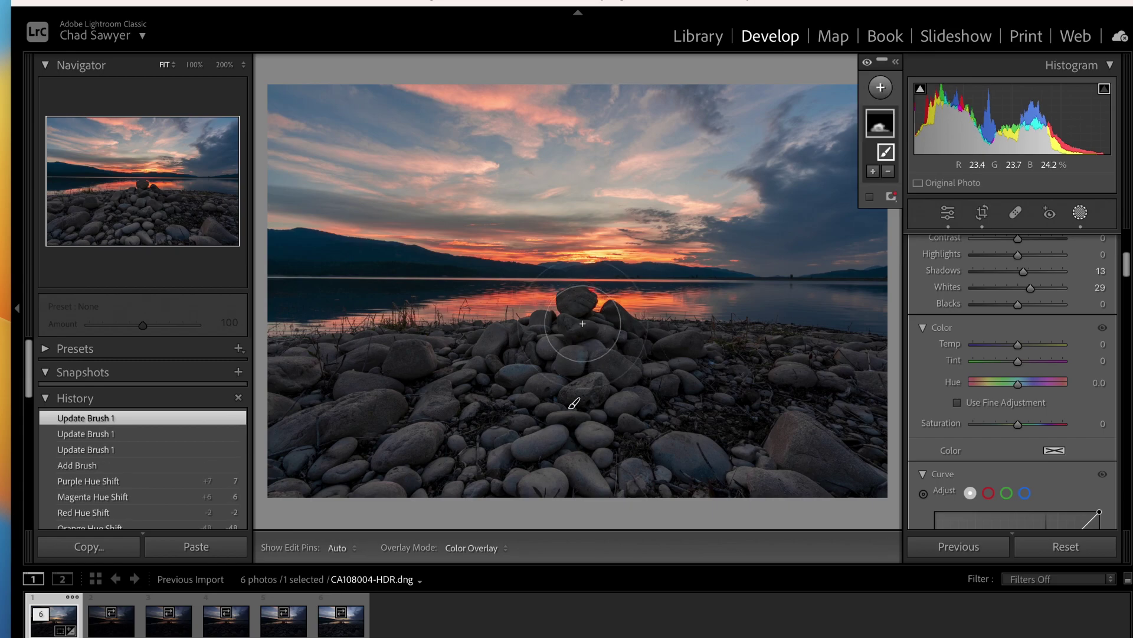
scroll(583, 323, down, 5)
key(h)
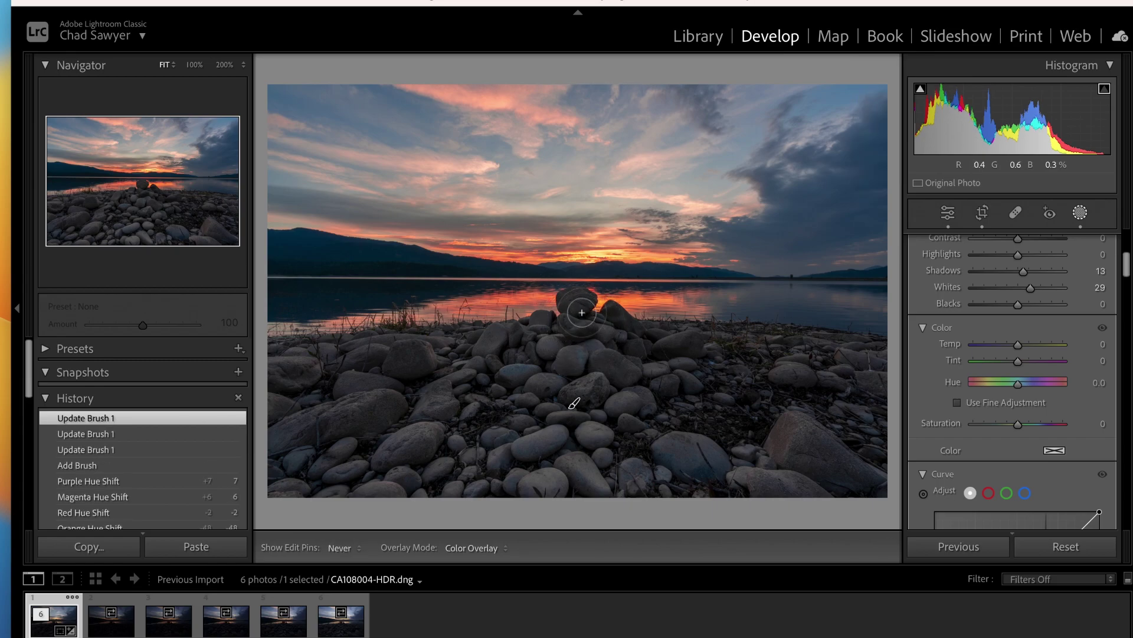
drag(581, 312, 569, 303)
Step: Stroke the brush mask across the rocks and change its Exposure from 0.11 to −0.04
key(h)
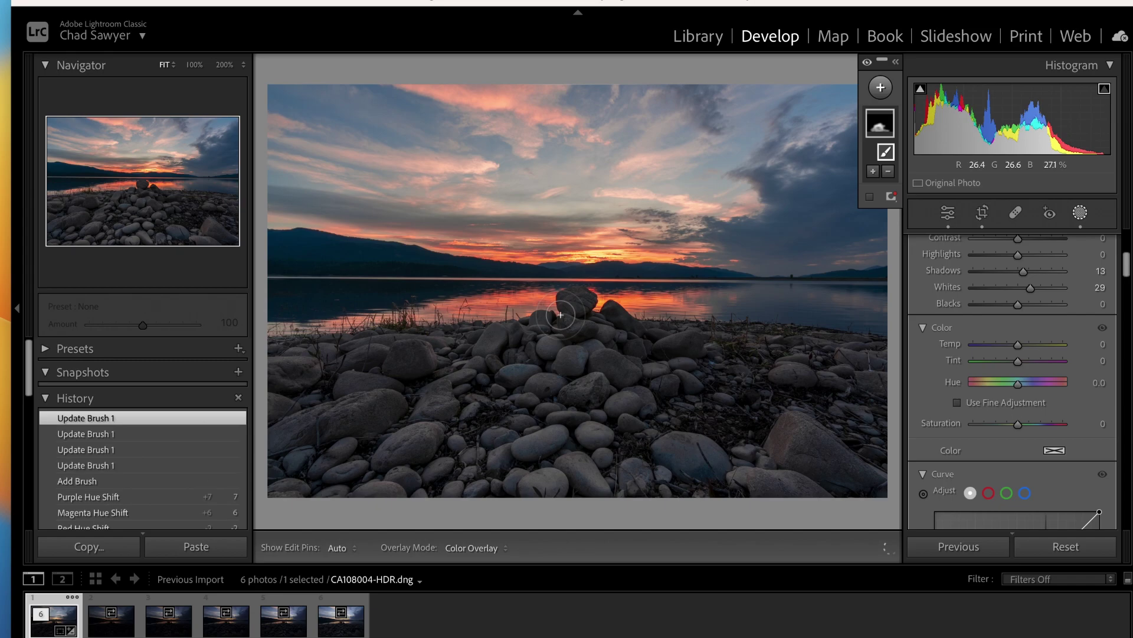
key(h)
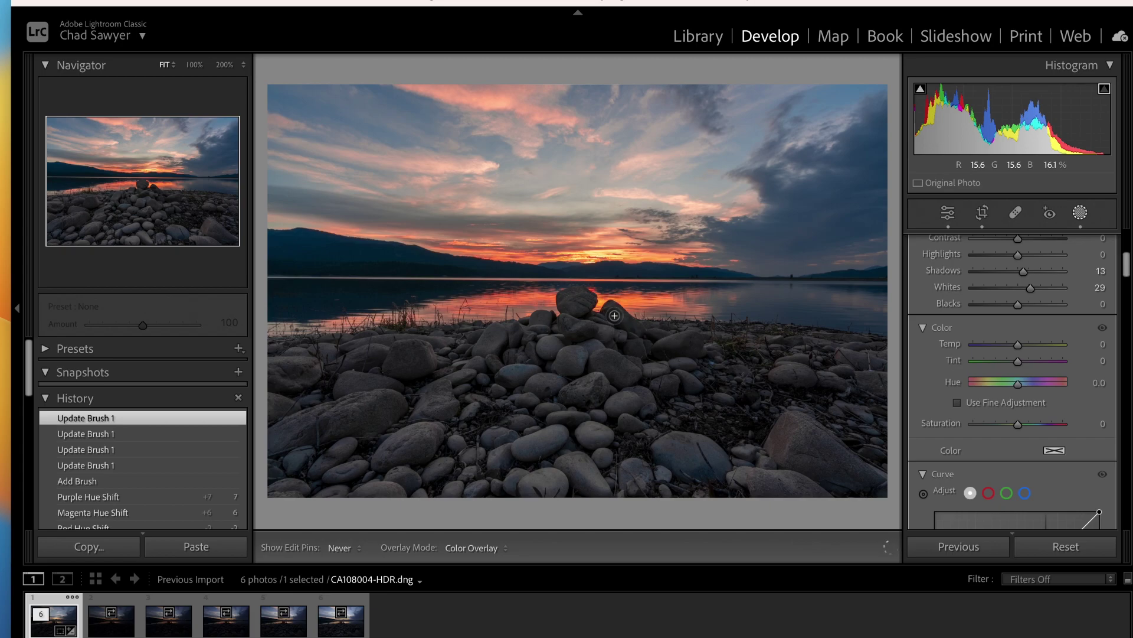
key(h)
drag(477, 367, 694, 382)
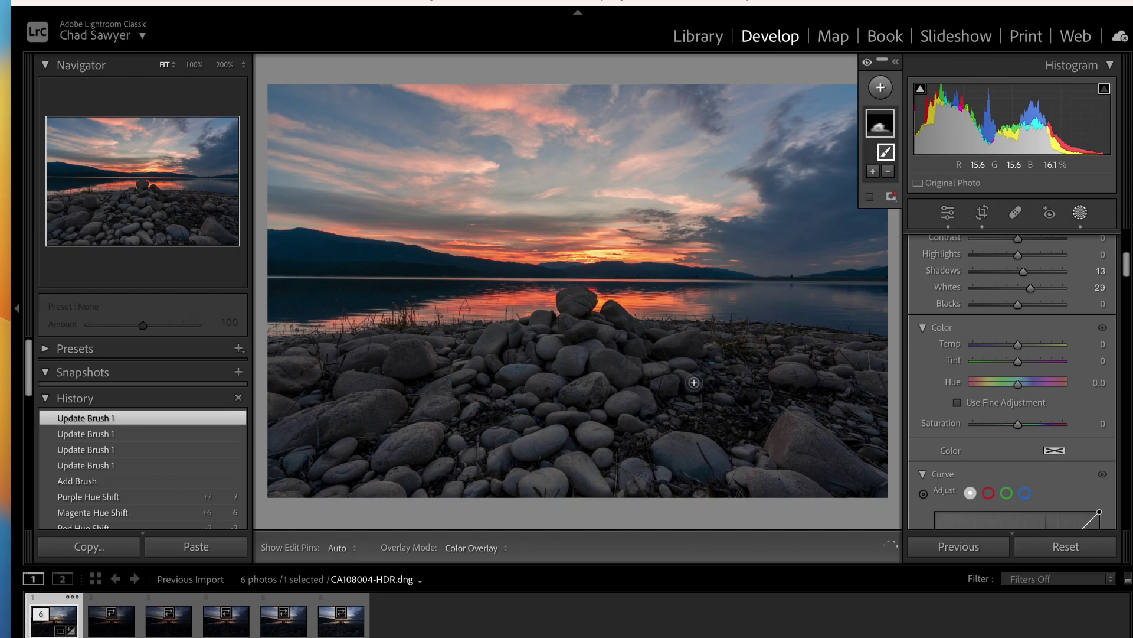
scroll(1127, 263, up, 5)
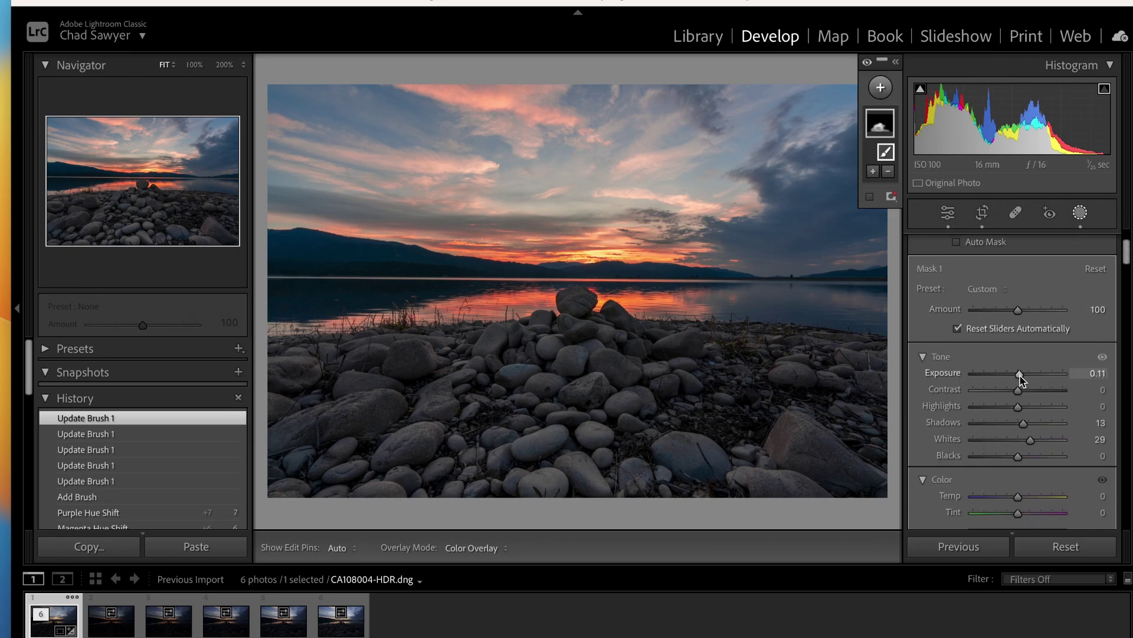
mouse_move(1020, 375)
mouse_down()
mouse_move(1034, 381)
mouse_move(1018, 377)
mouse_up()
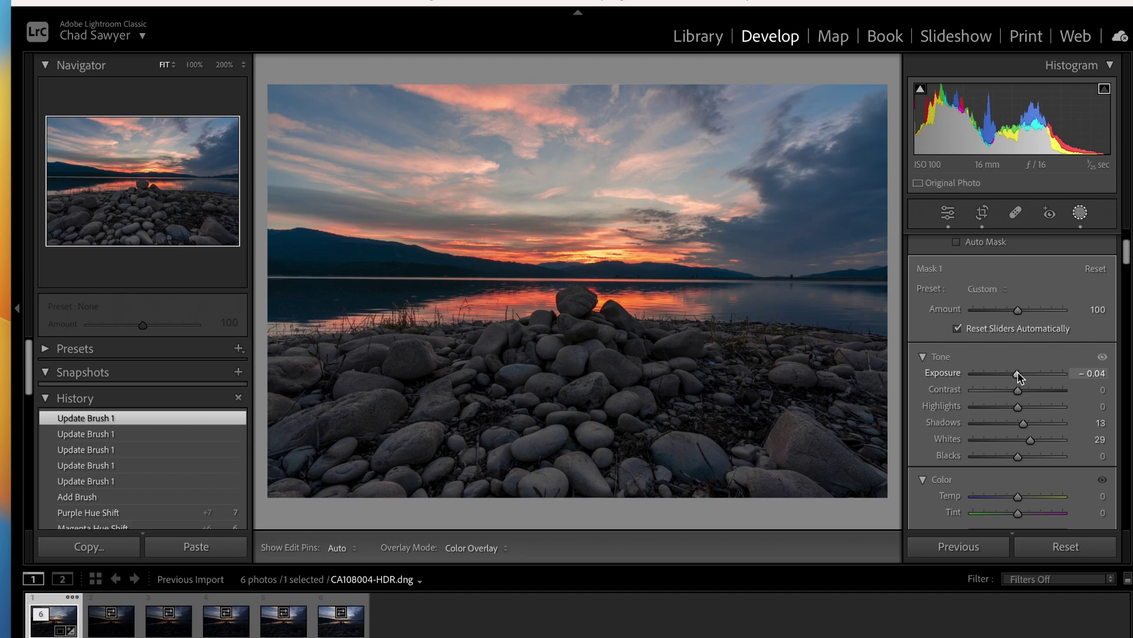
Step: Set Mask 1 to Exposure 0.26, Contrast 17, Shadows 15, Whites 56, with Highlights and Blacks at 0
double_click(1019, 374)
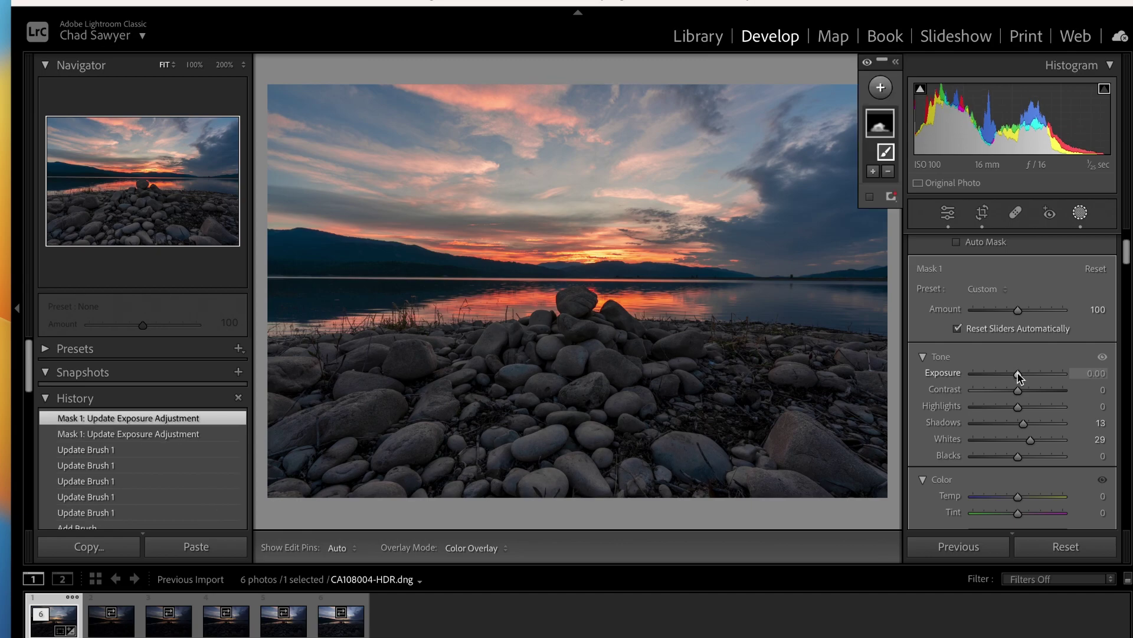
mouse_move(1030, 441)
mouse_down()
mouse_move(1065, 449)
mouse_move(1041, 445)
mouse_move(1027, 425)
mouse_move(1037, 427)
mouse_move(1015, 427)
mouse_move(1027, 430)
mouse_up()
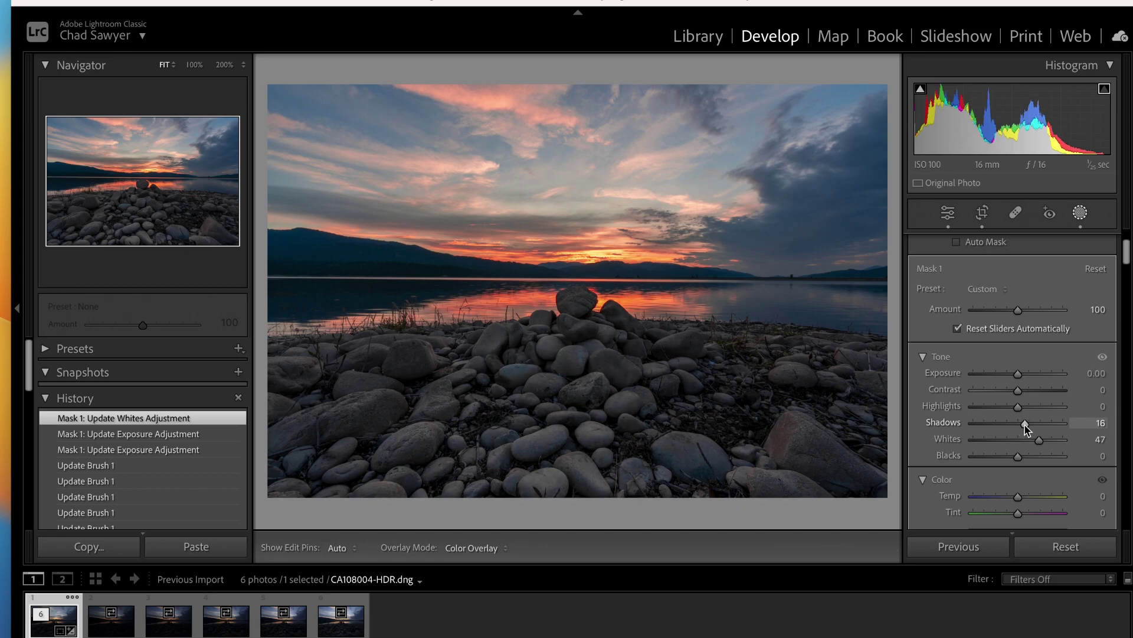
drag(1027, 431, 1025, 397)
double_click(1018, 412)
mouse_move(1023, 459)
mouse_down()
mouse_move(1013, 460)
mouse_move(1056, 461)
mouse_move(1021, 461)
mouse_up()
double_click(1019, 457)
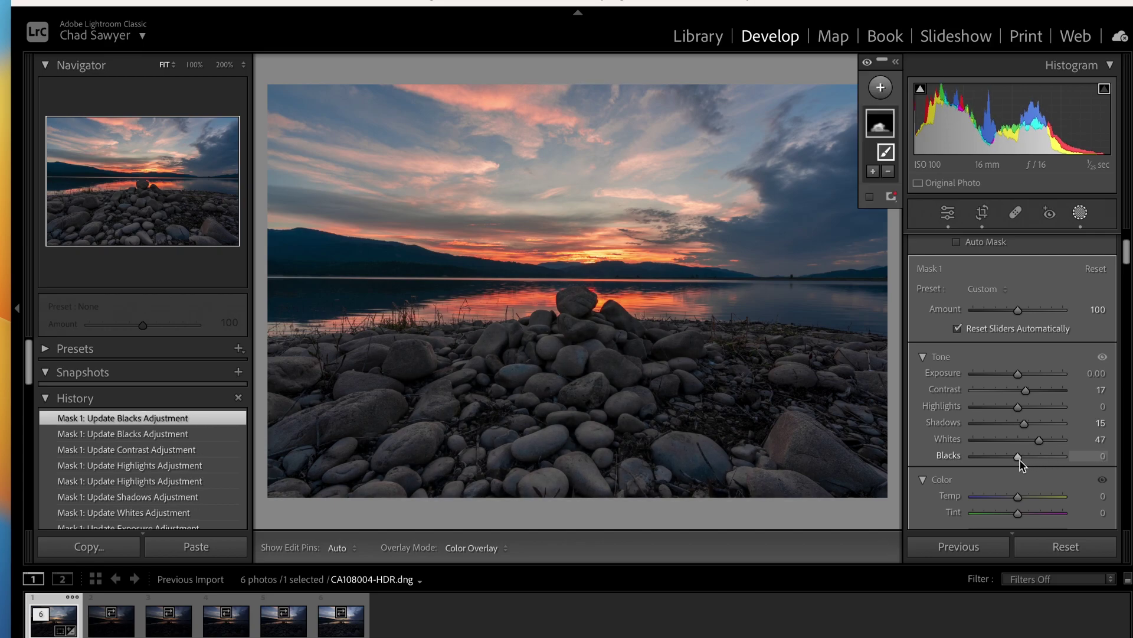
drag(1042, 440, 1044, 444)
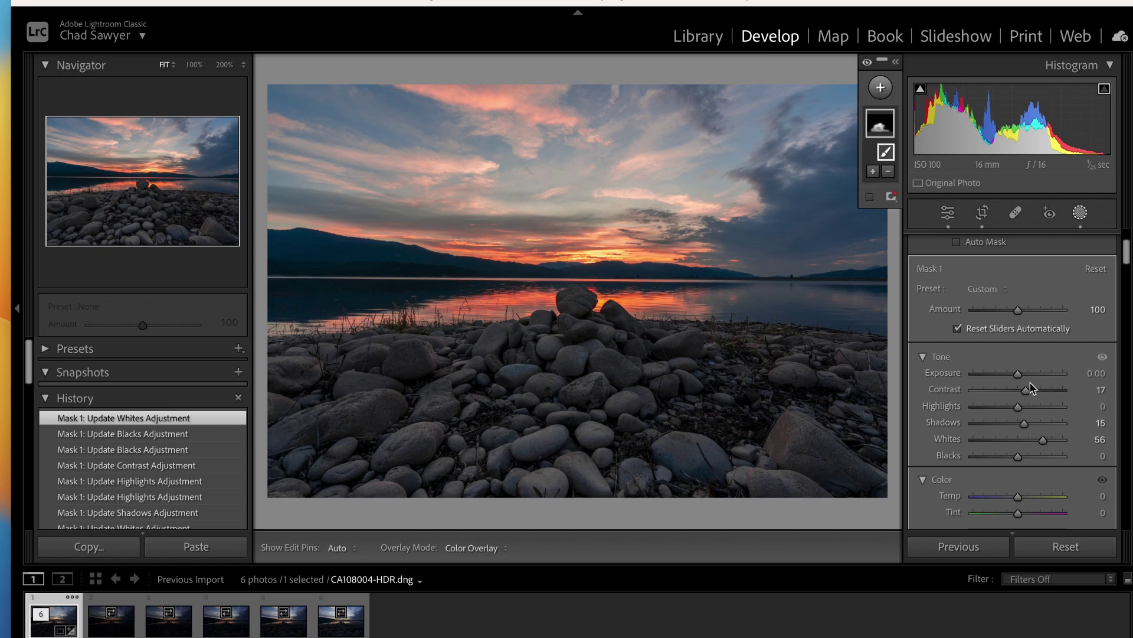
drag(1019, 377, 1022, 377)
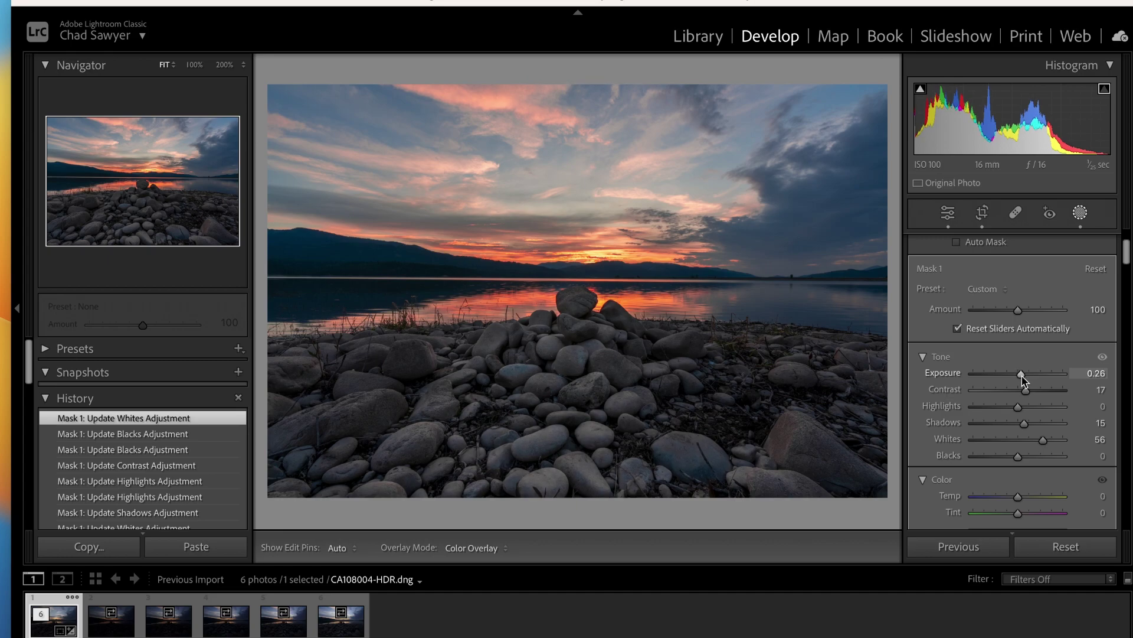
drag(1022, 378, 1023, 378)
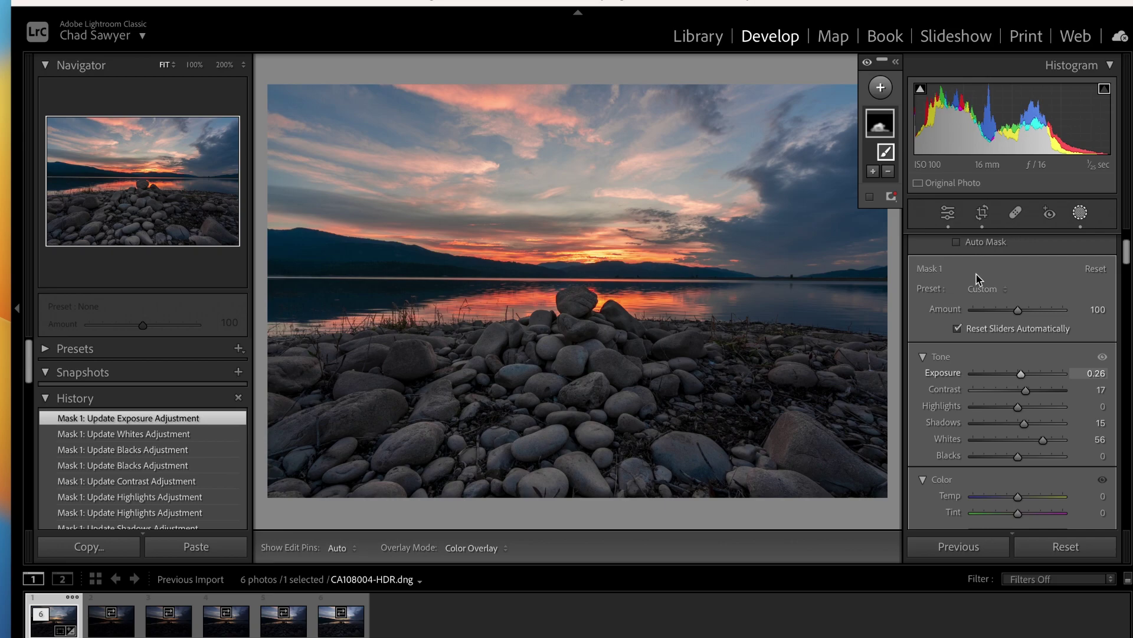
click(881, 88)
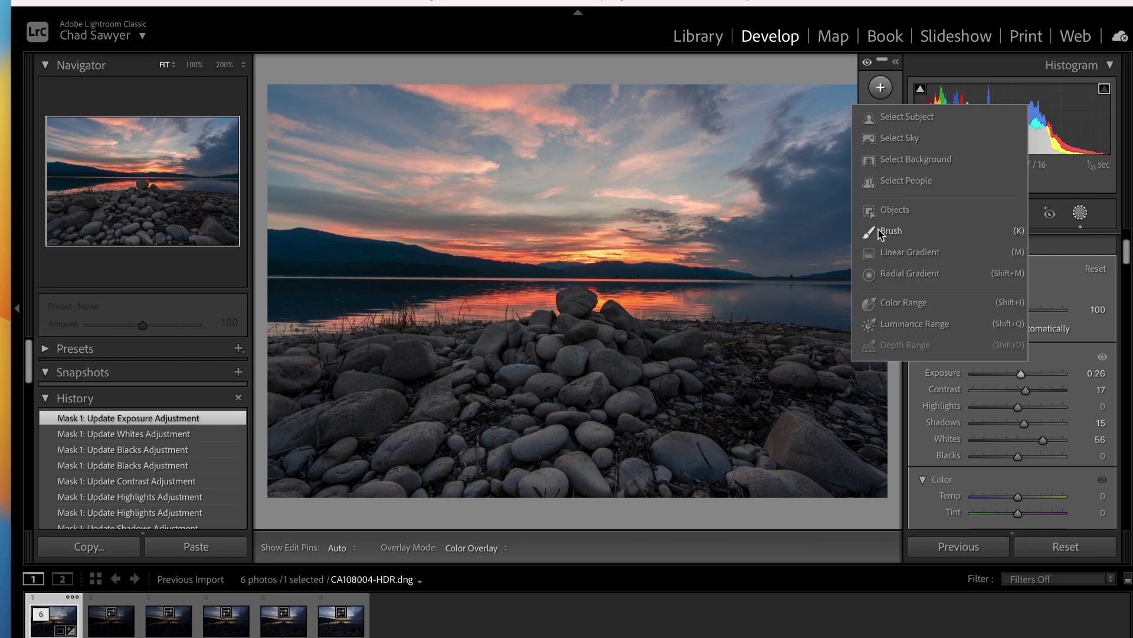
Step: Start a new brush mask and paint a first stroke on the central rocks
click(881, 231)
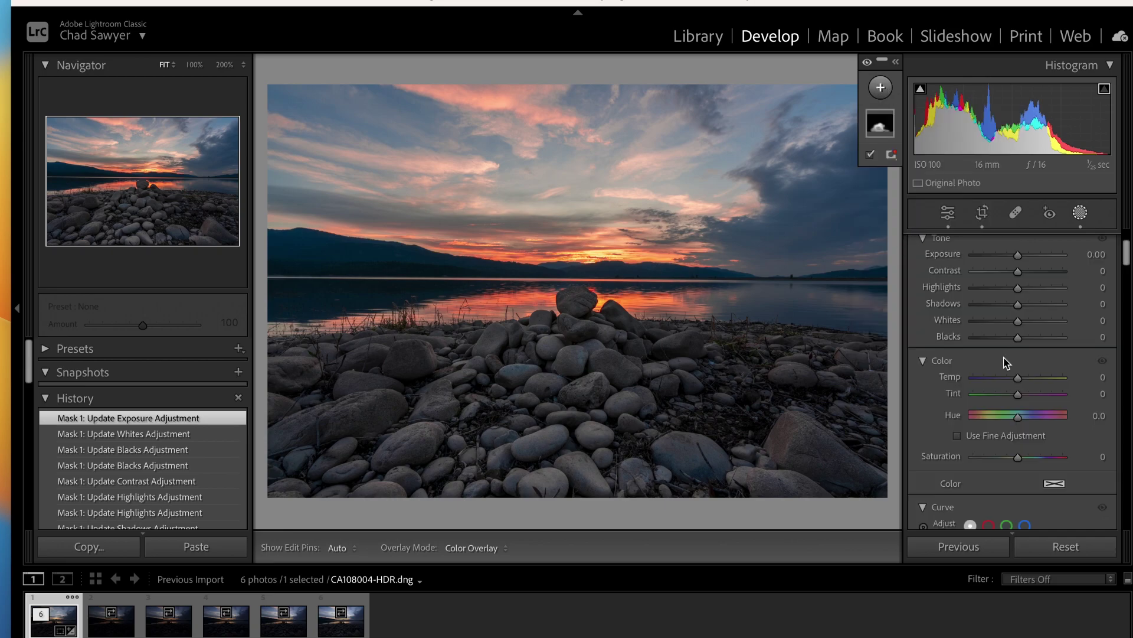
scroll(1006, 363, down, 5)
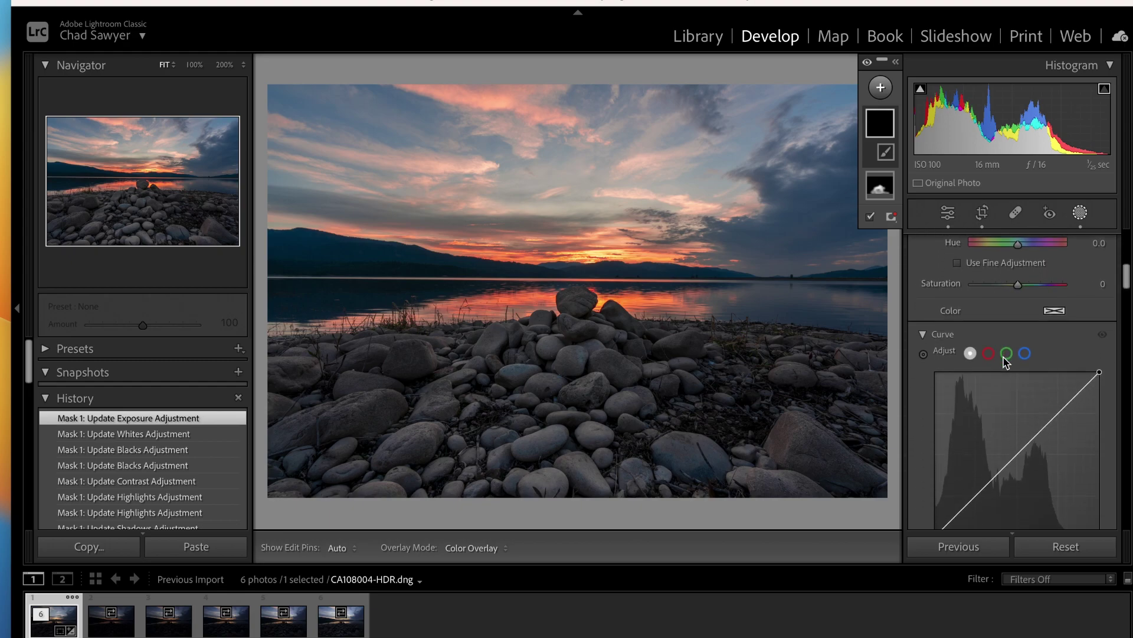
scroll(1007, 363, down, 5)
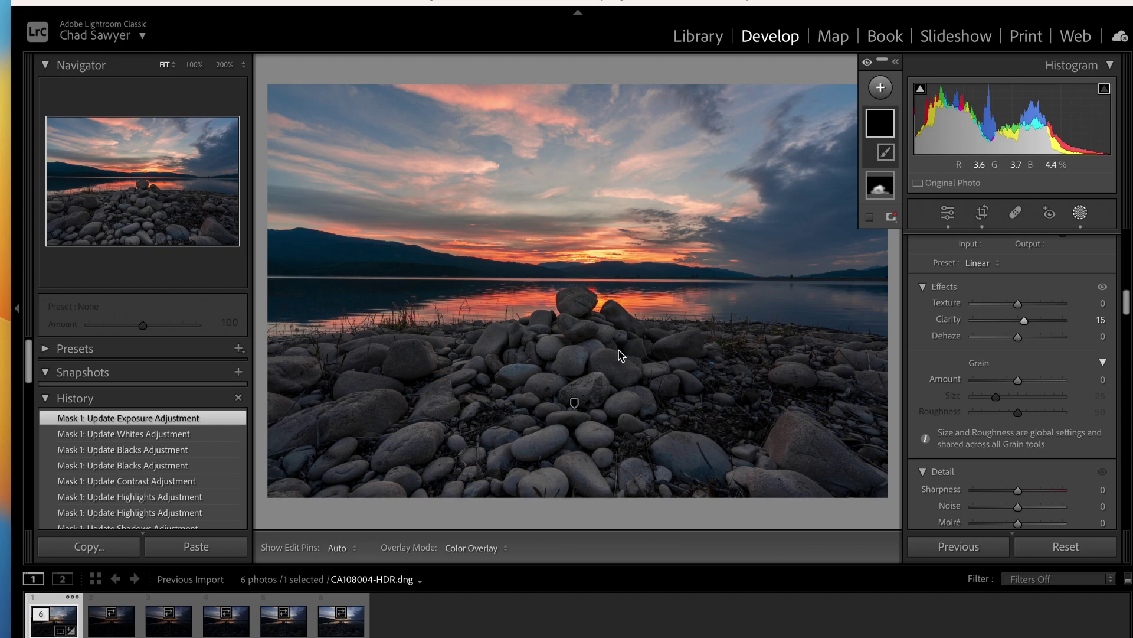
key(h)
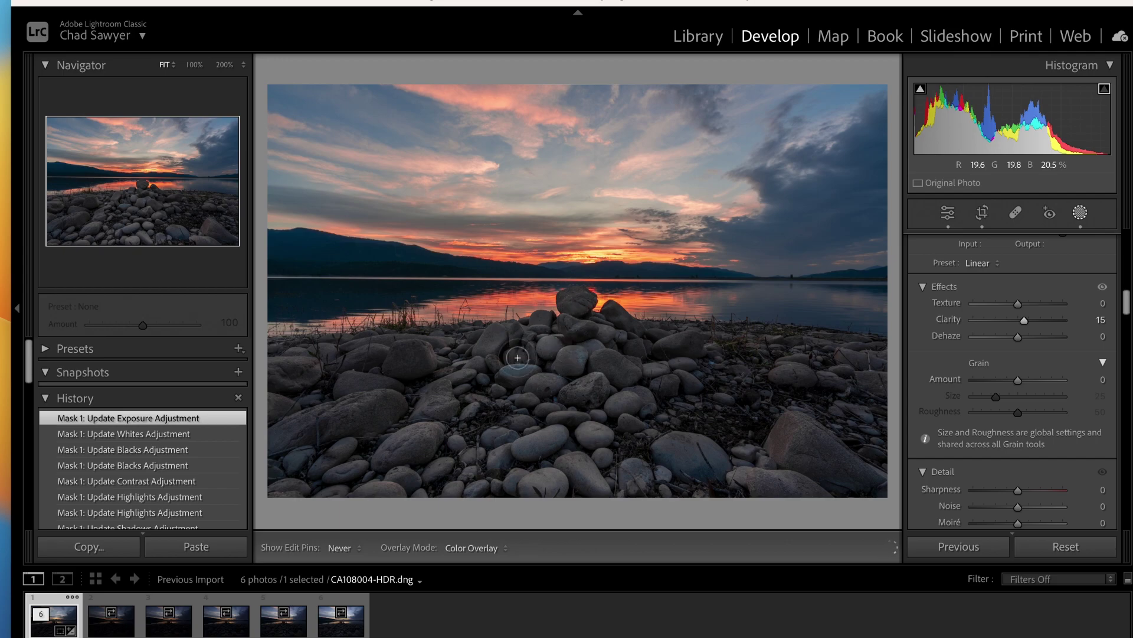
key(h)
click(568, 364)
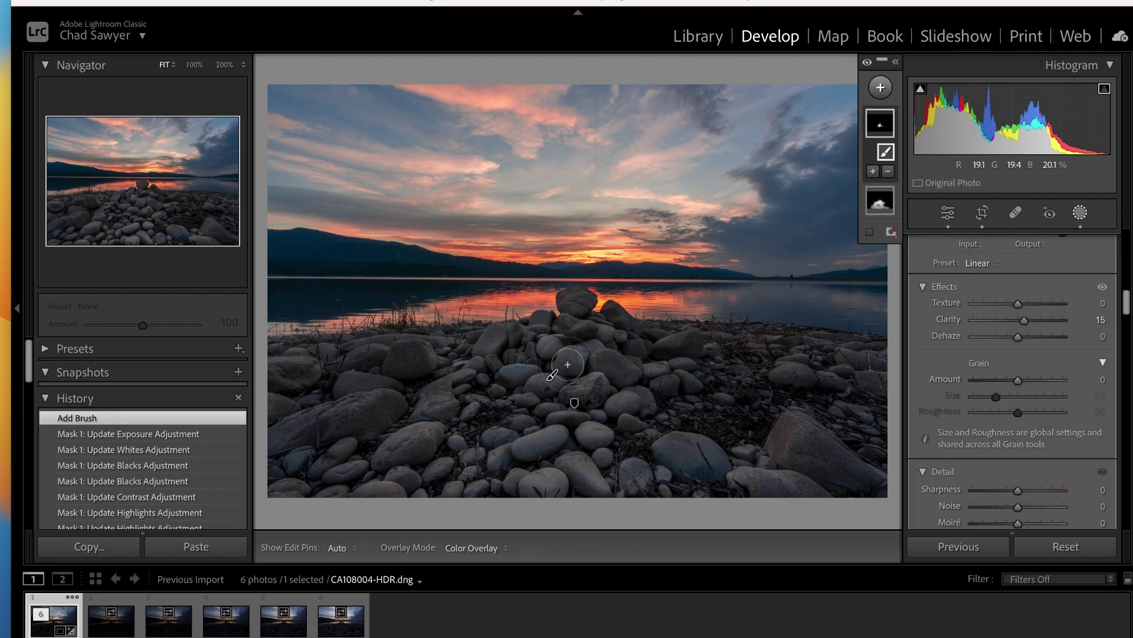
Step: Extend the new brush strokes across the foreground rocks and set Clarity to 11
key(h)
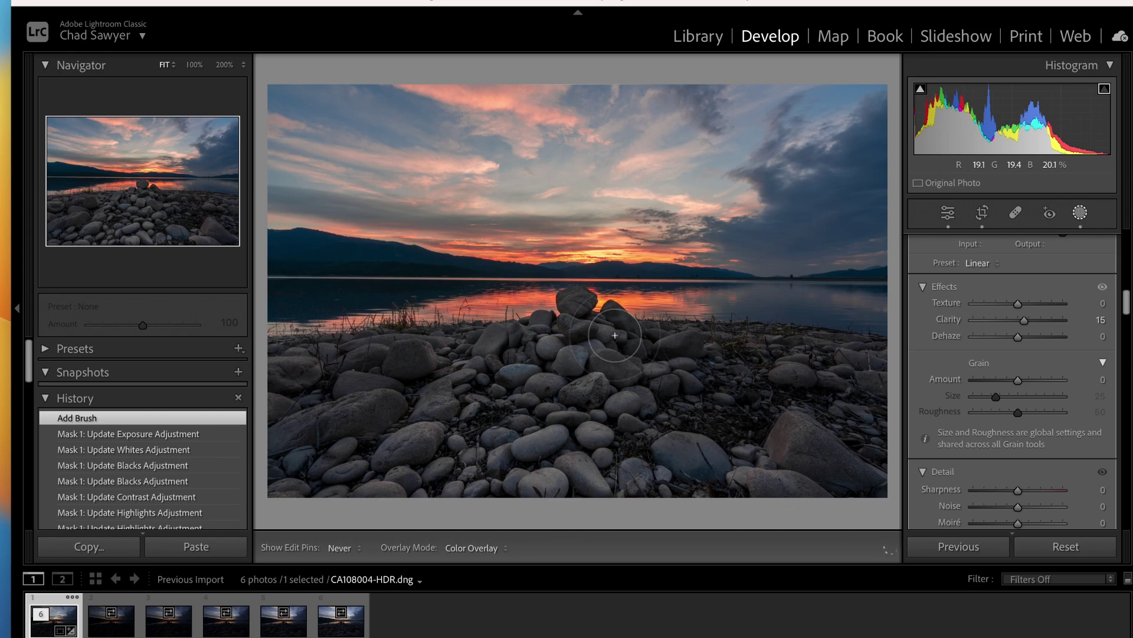
mouse_move(581, 330)
mouse_down()
mouse_move(537, 300)
mouse_move(549, 354)
mouse_up()
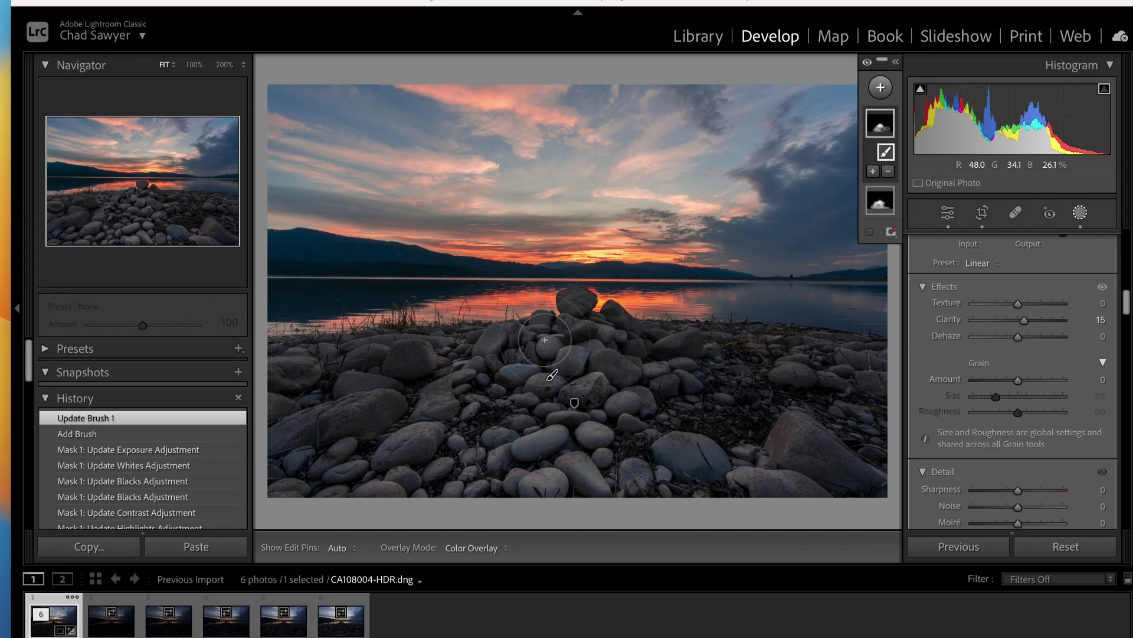
key(h)
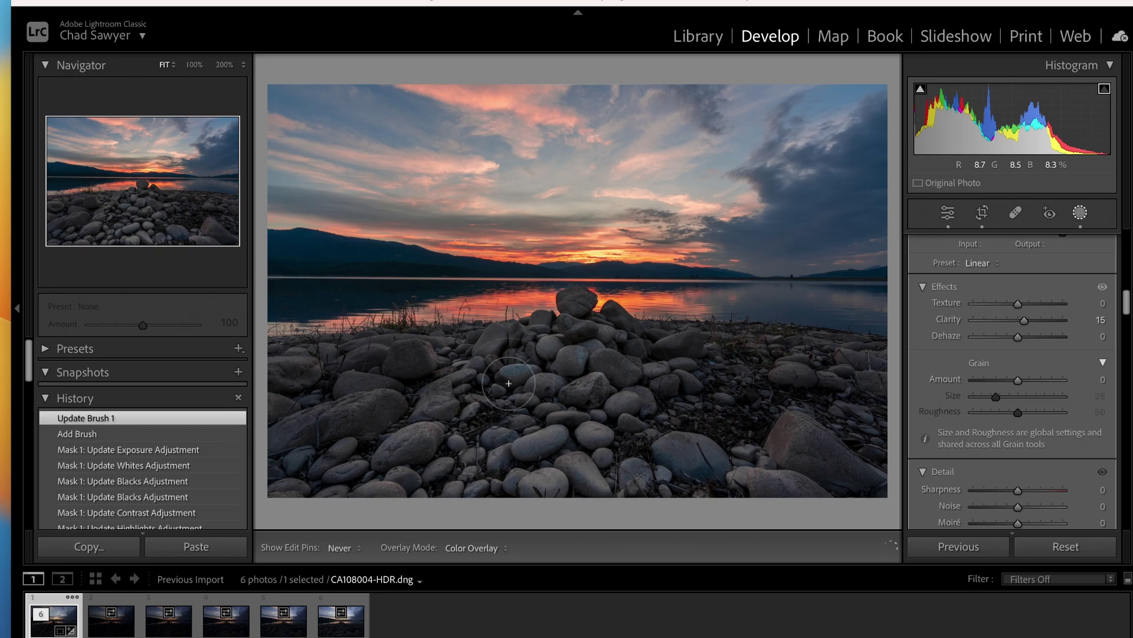
mouse_move(355, 372)
mouse_down()
mouse_move(450, 392)
mouse_move(617, 348)
mouse_up()
key(h)
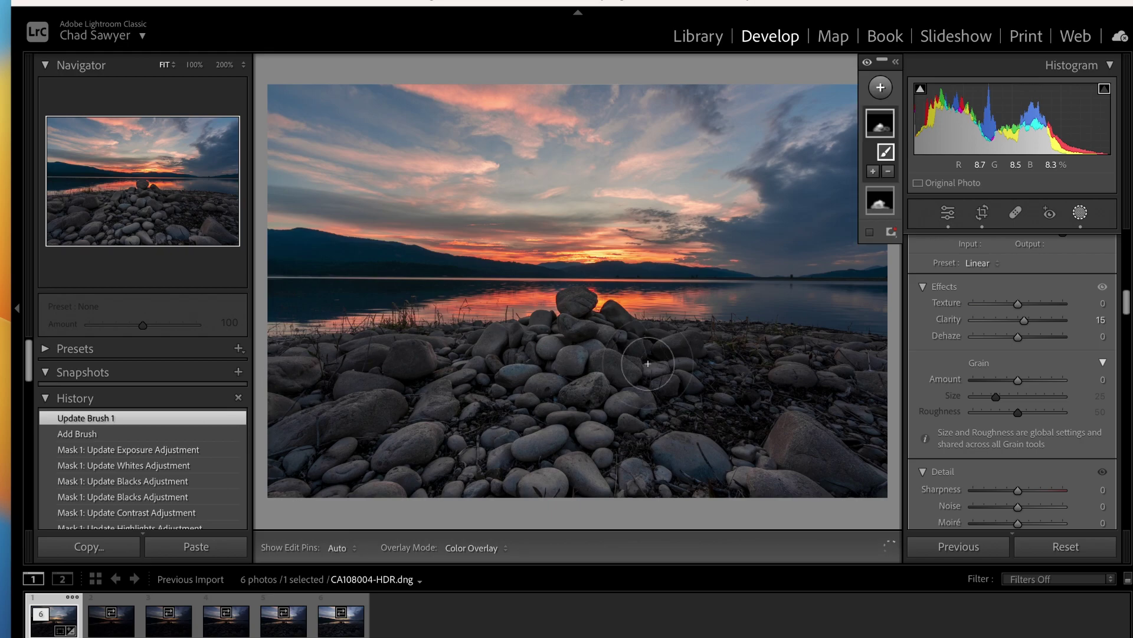
mouse_move(1024, 320)
mouse_down()
mouse_move(1063, 327)
mouse_move(1038, 334)
mouse_move(1067, 328)
mouse_move(1024, 328)
mouse_up()
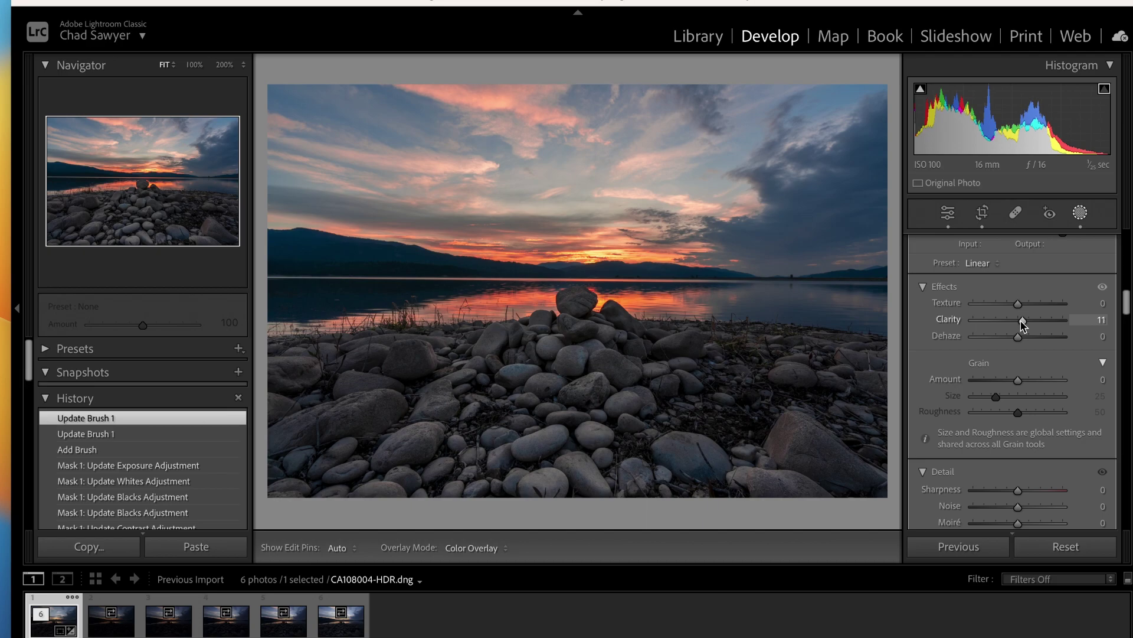
Step: Set the rock mask's Texture to 4, Dehaze to 4 and Sharpness to 25
mouse_move(1019, 305)
mouse_down()
mouse_move(1060, 308)
mouse_move(930, 317)
mouse_move(1024, 315)
mouse_up()
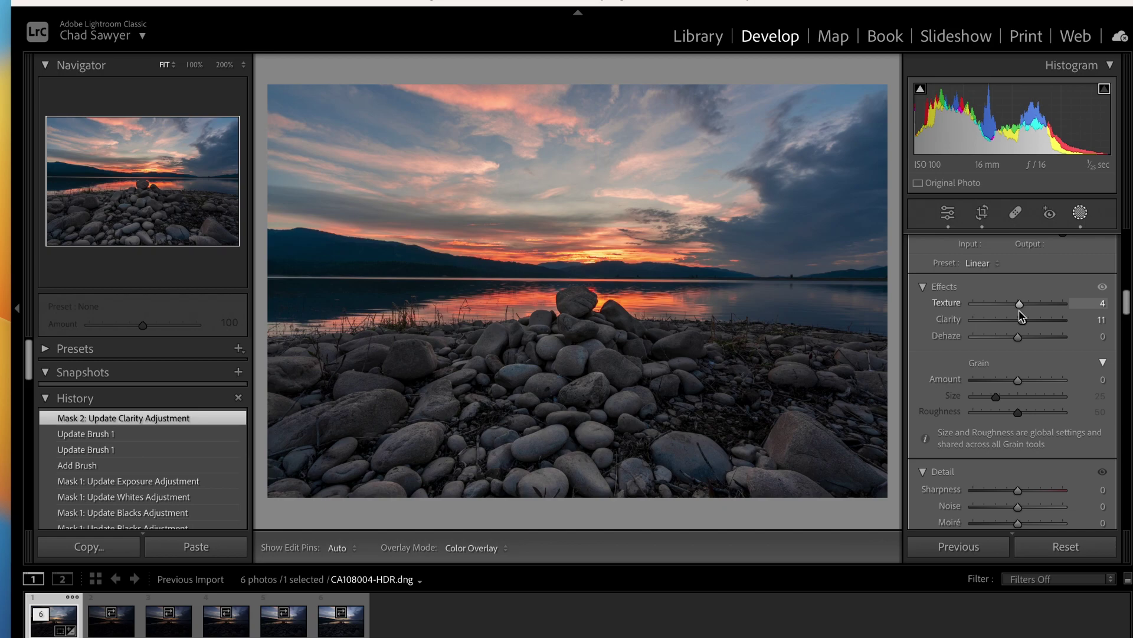
drag(1022, 317, 1023, 341)
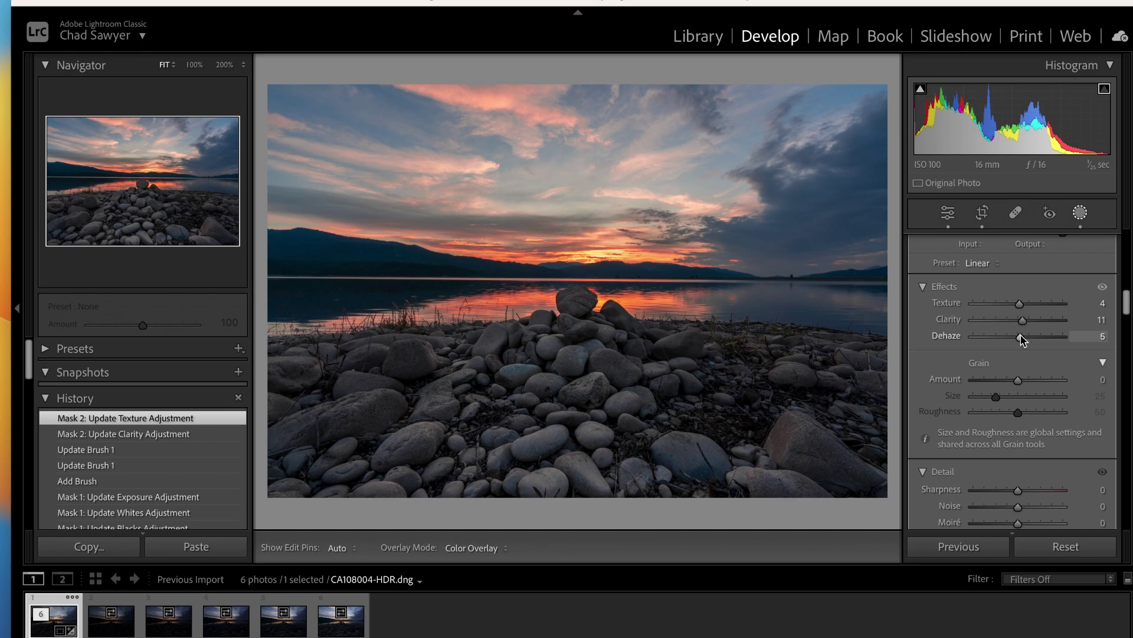
drag(1023, 340, 1022, 338)
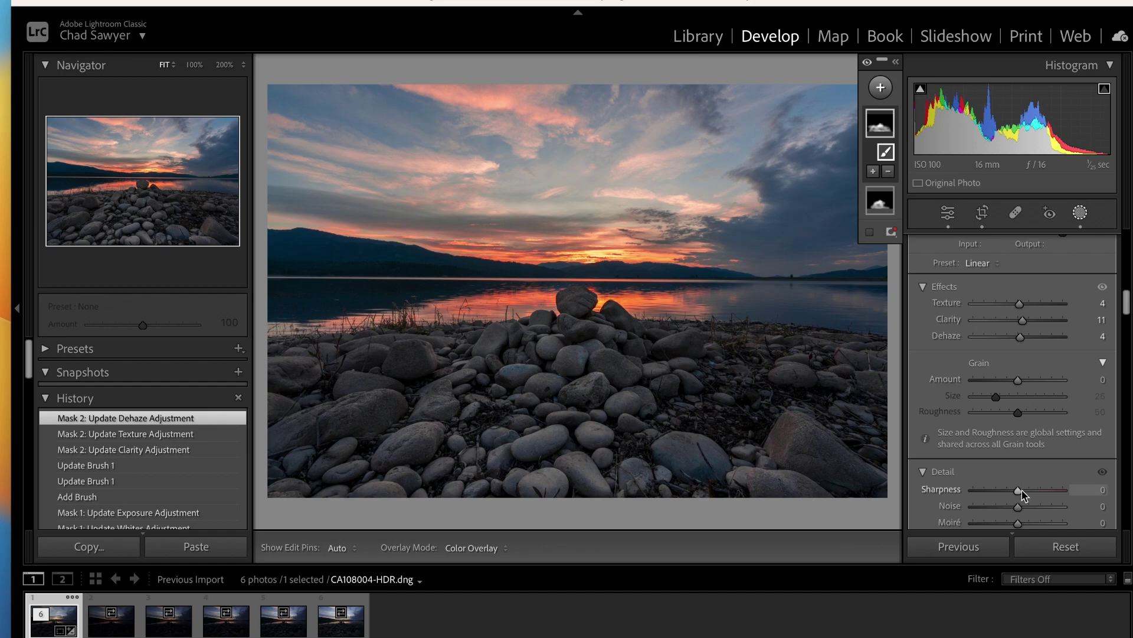
drag(1019, 492, 1031, 497)
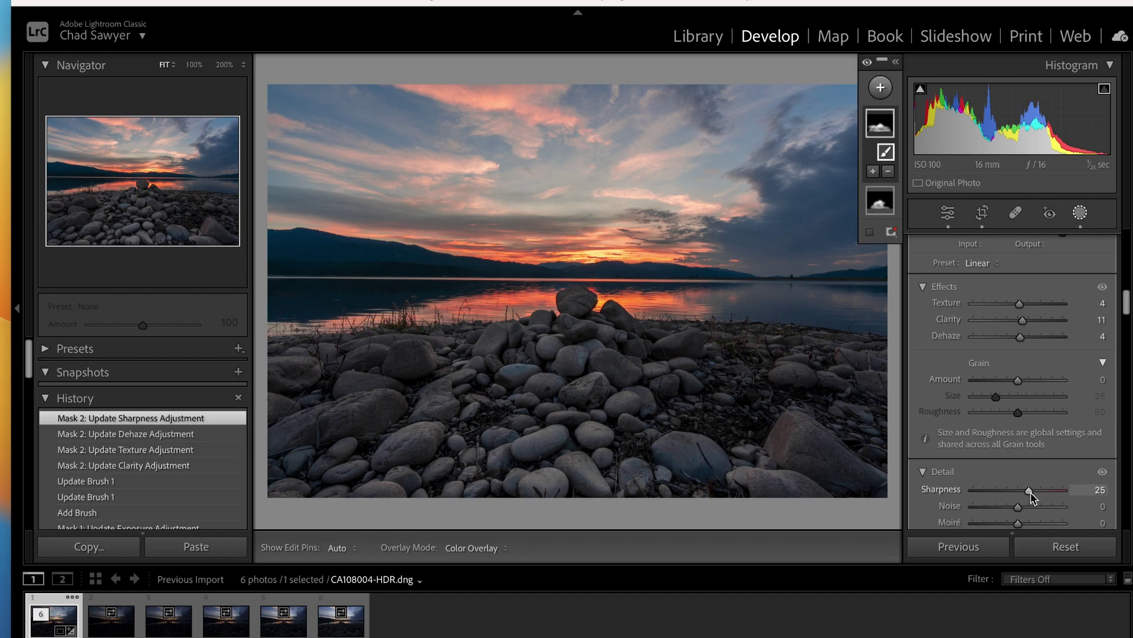
scroll(999, 431, up, 5)
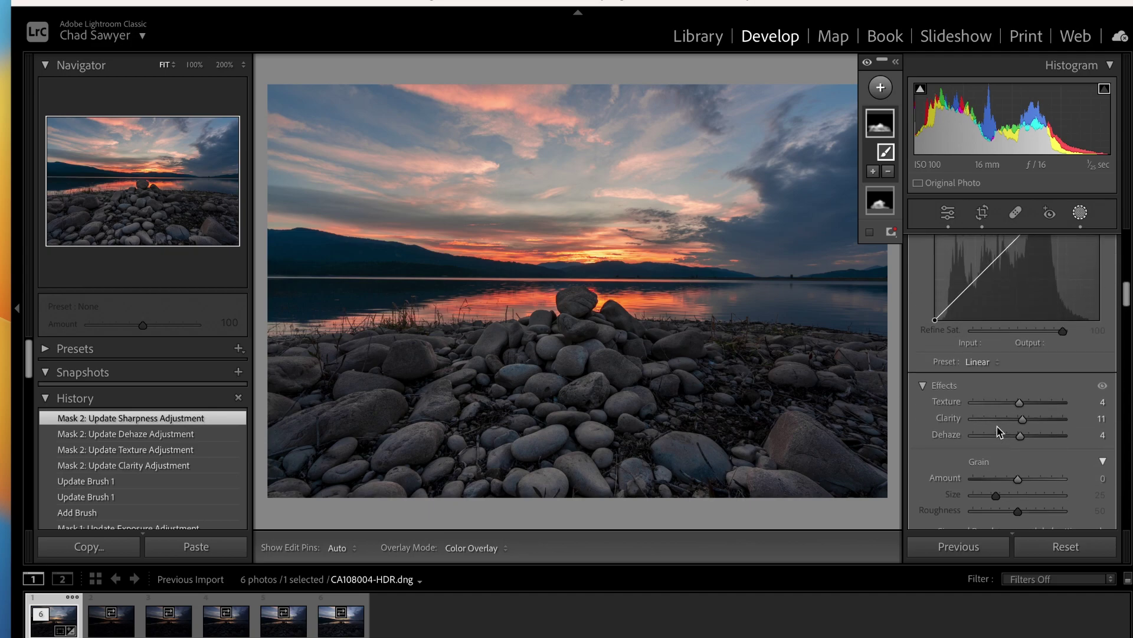
Step: Move Mask 2's curve black point in and add curve points near 71/77 and 161/202
scroll(999, 432, up, 4)
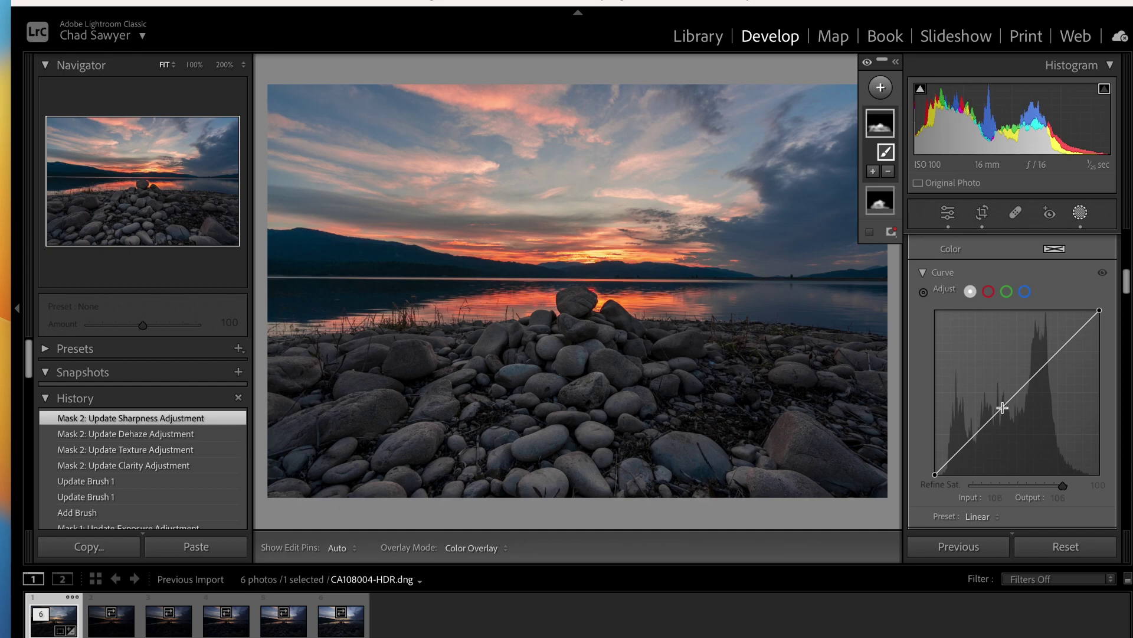
mouse_move(934, 475)
mouse_down()
mouse_move(956, 475)
mouse_move(932, 475)
mouse_move(950, 475)
mouse_move(934, 476)
mouse_move(945, 476)
mouse_move(934, 436)
mouse_move(941, 479)
mouse_up()
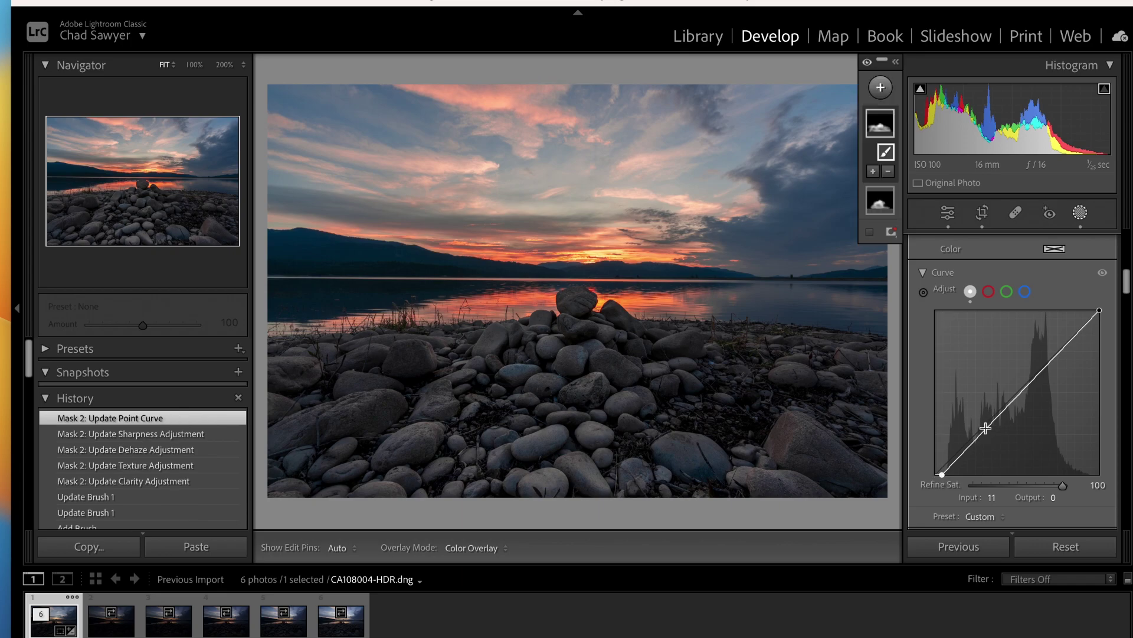
drag(985, 432, 980, 425)
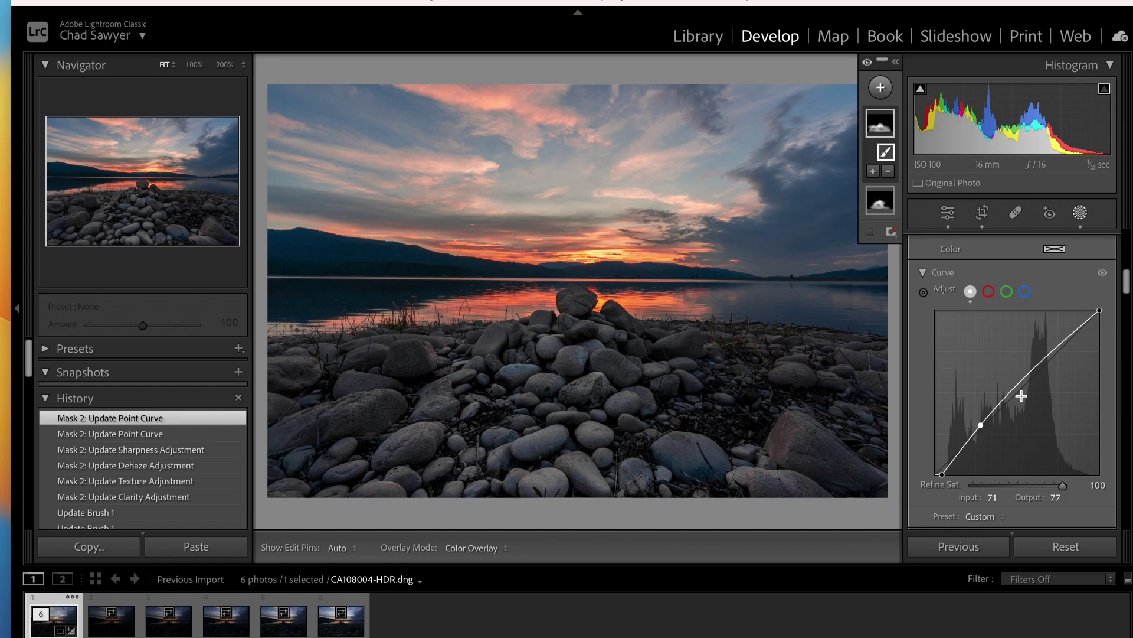
mouse_move(1044, 359)
mouse_down()
mouse_move(1050, 375)
mouse_move(1034, 326)
mouse_move(1039, 347)
mouse_up()
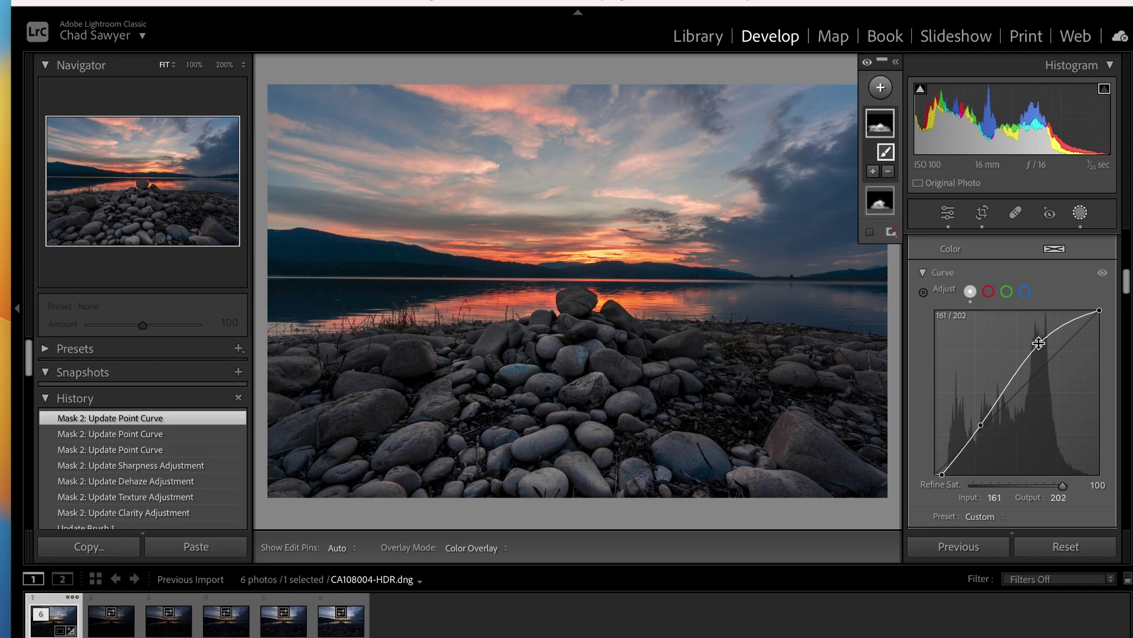
Step: Toggle the mask pins to check coverage and select the brush mask on the rocks
mouse_move(880, 129)
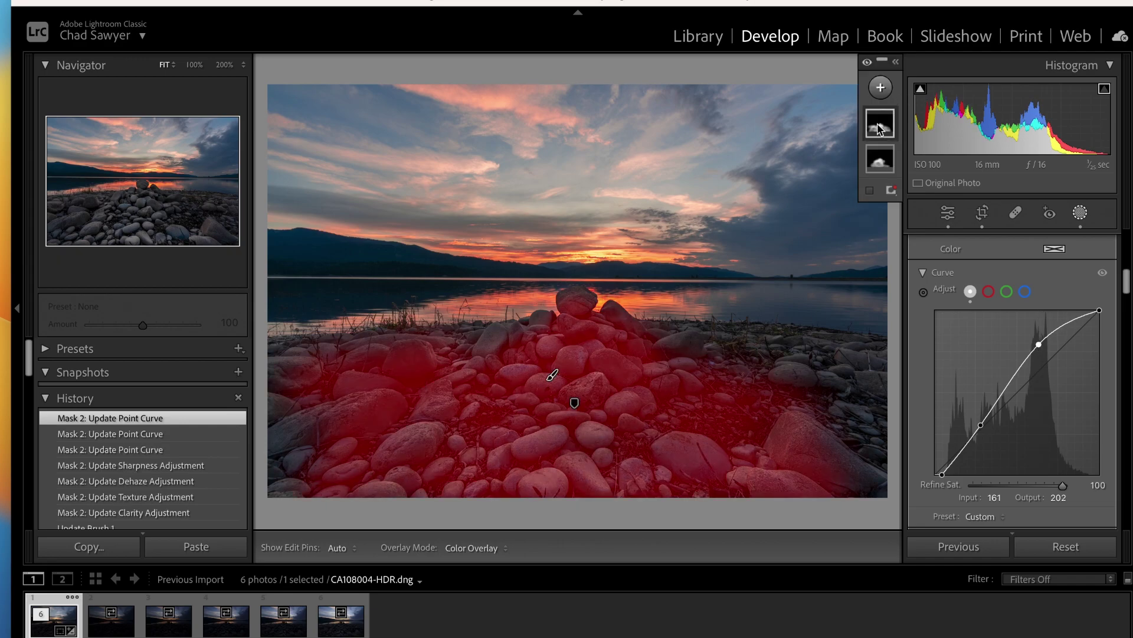
key(h)
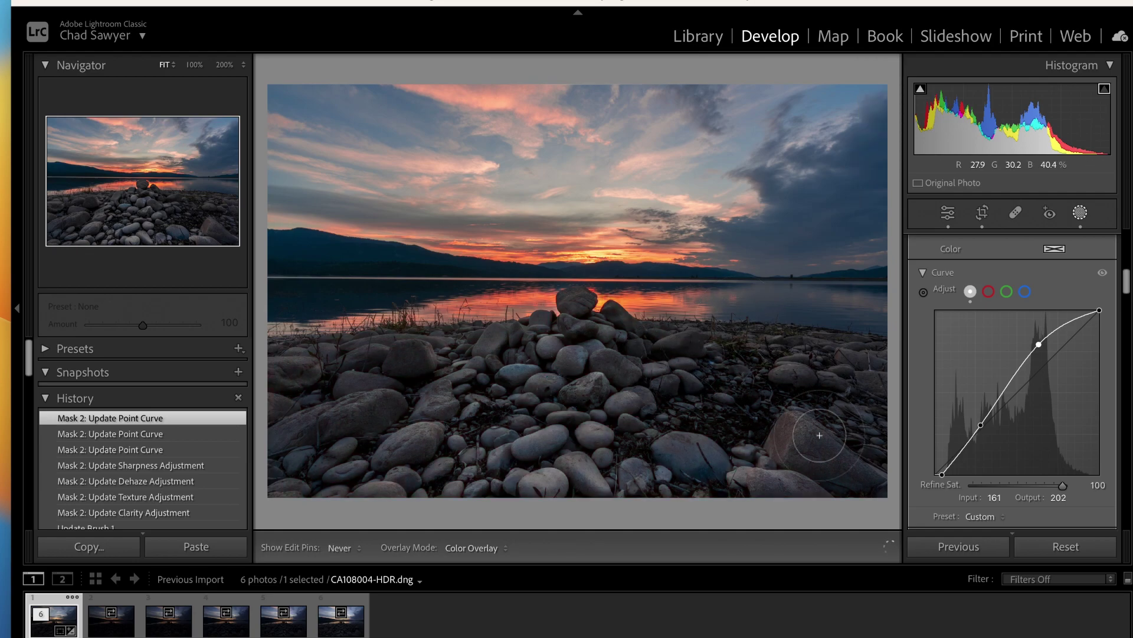
key(h)
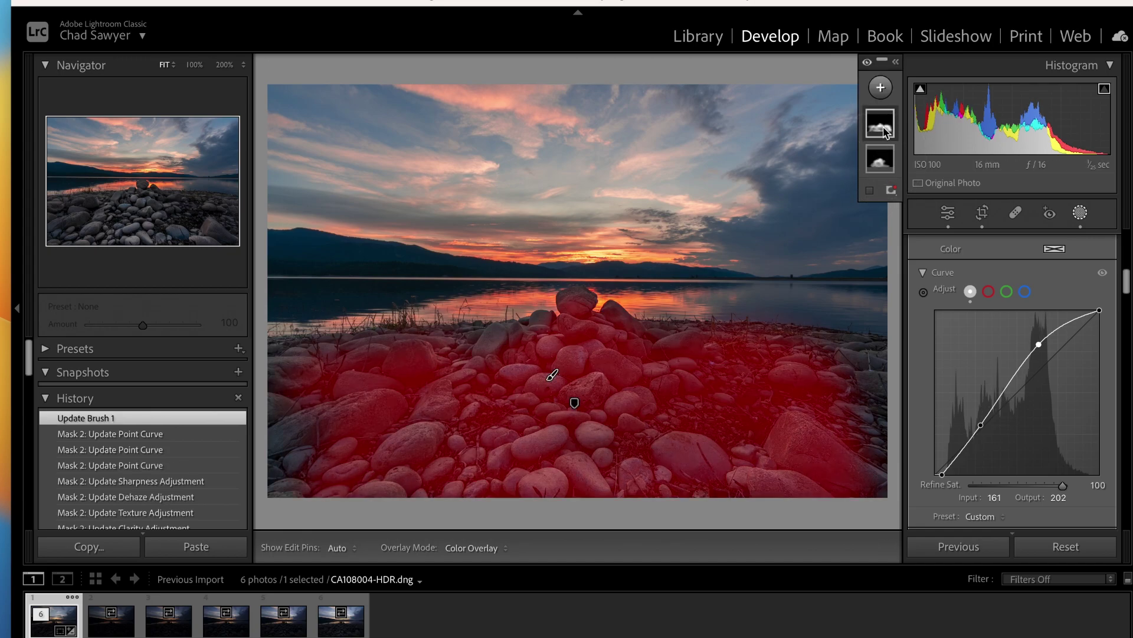
key(h)
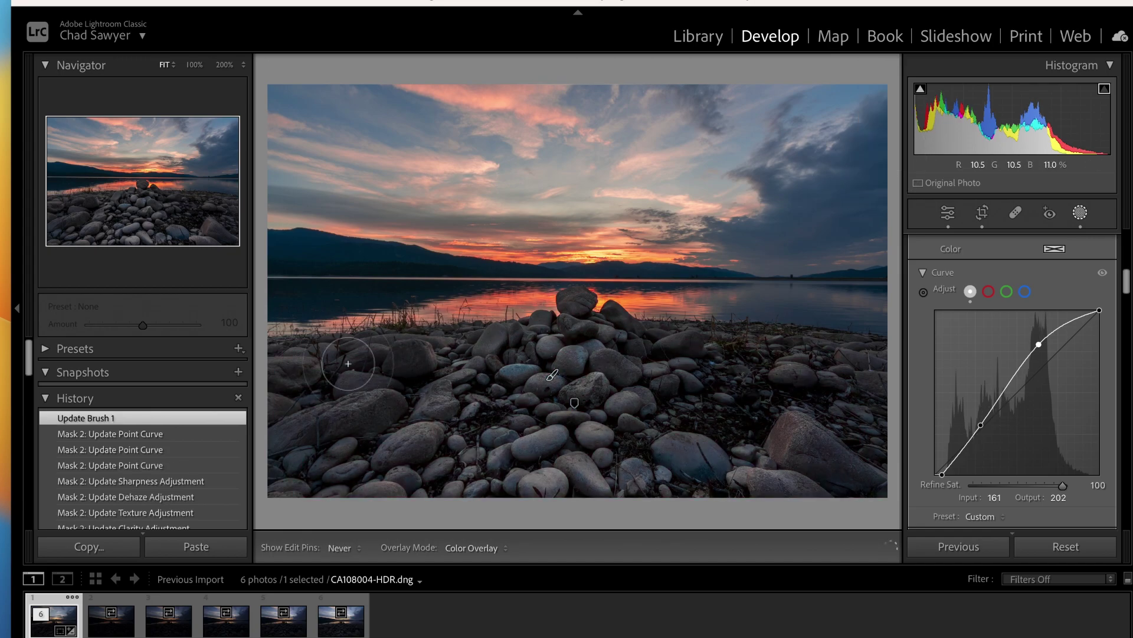
key(h)
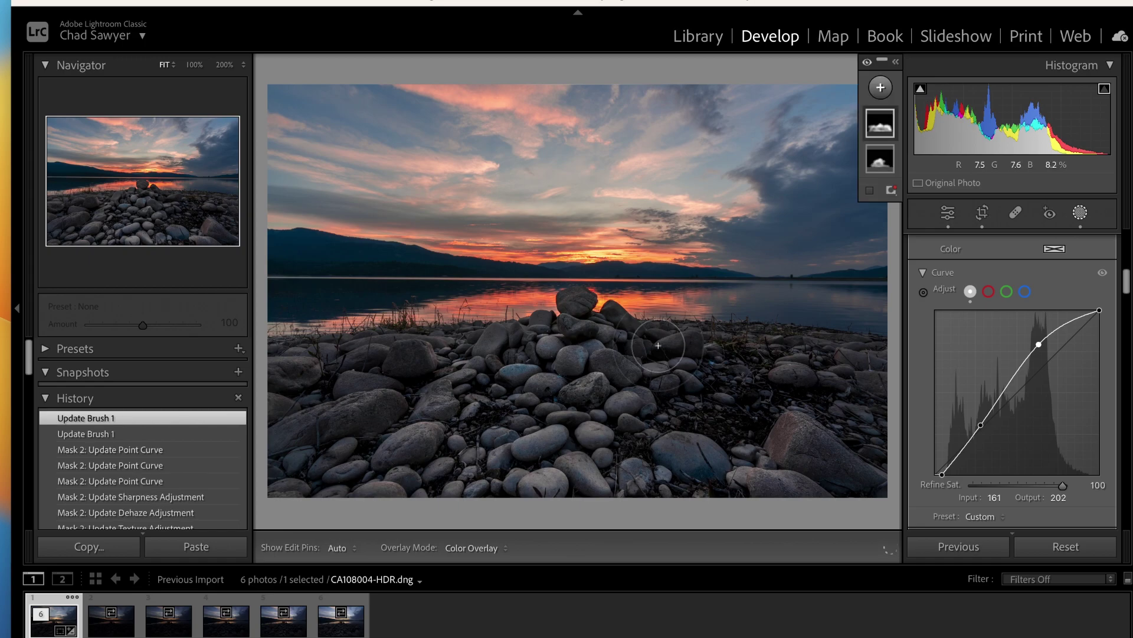
key(h)
key(h)
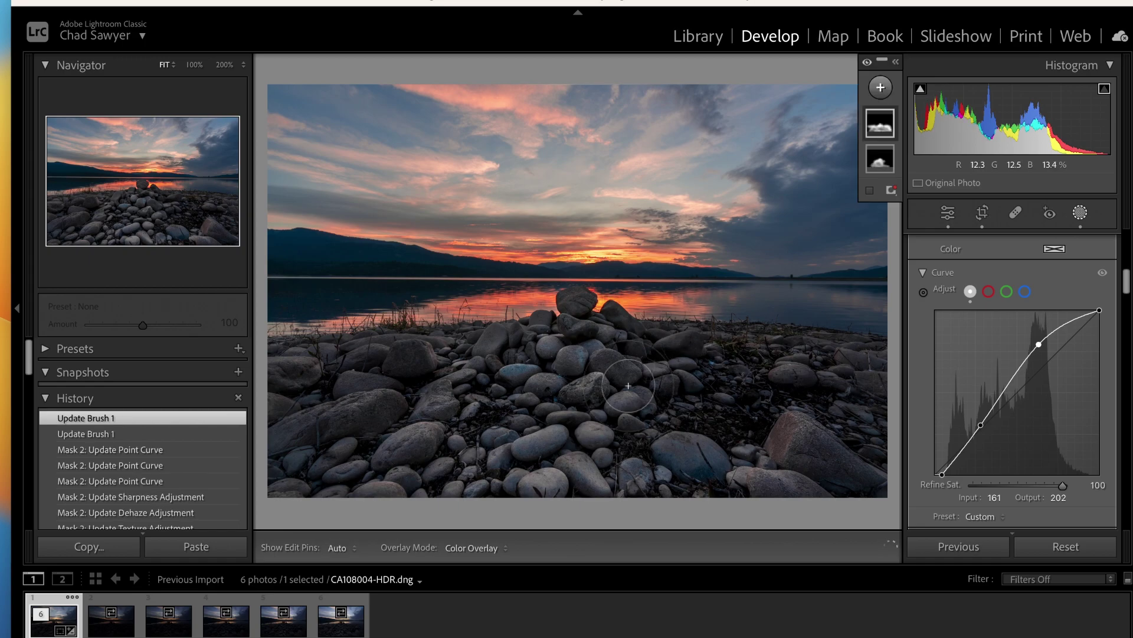
click(876, 170)
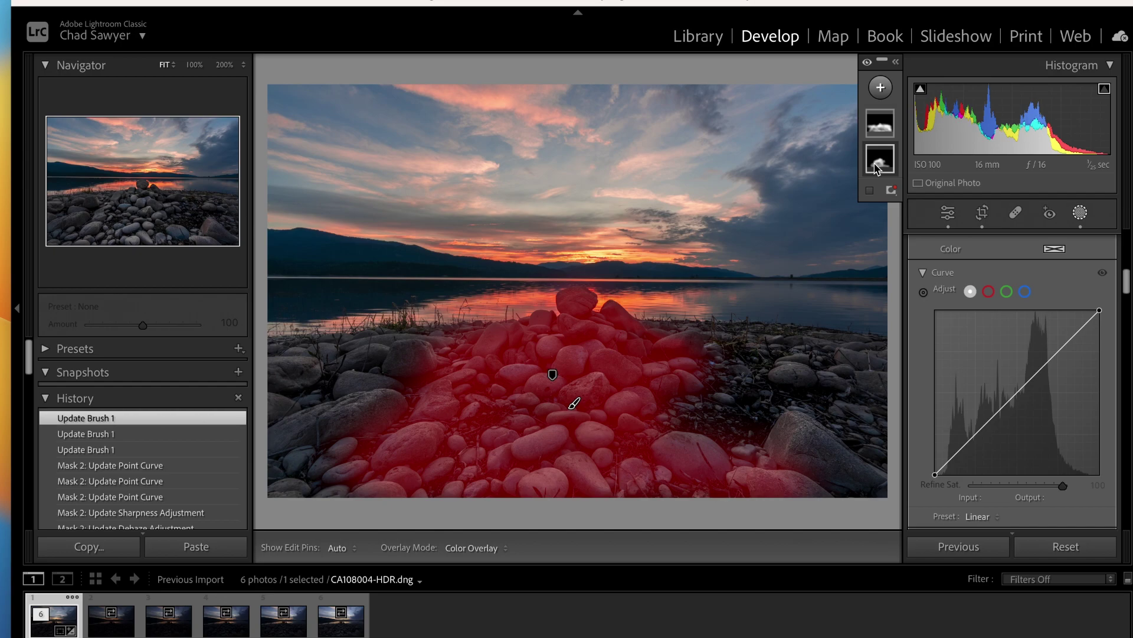
Step: Paint additional strokes across the foreground rocks, then return to the main Develop adjustments
key(h)
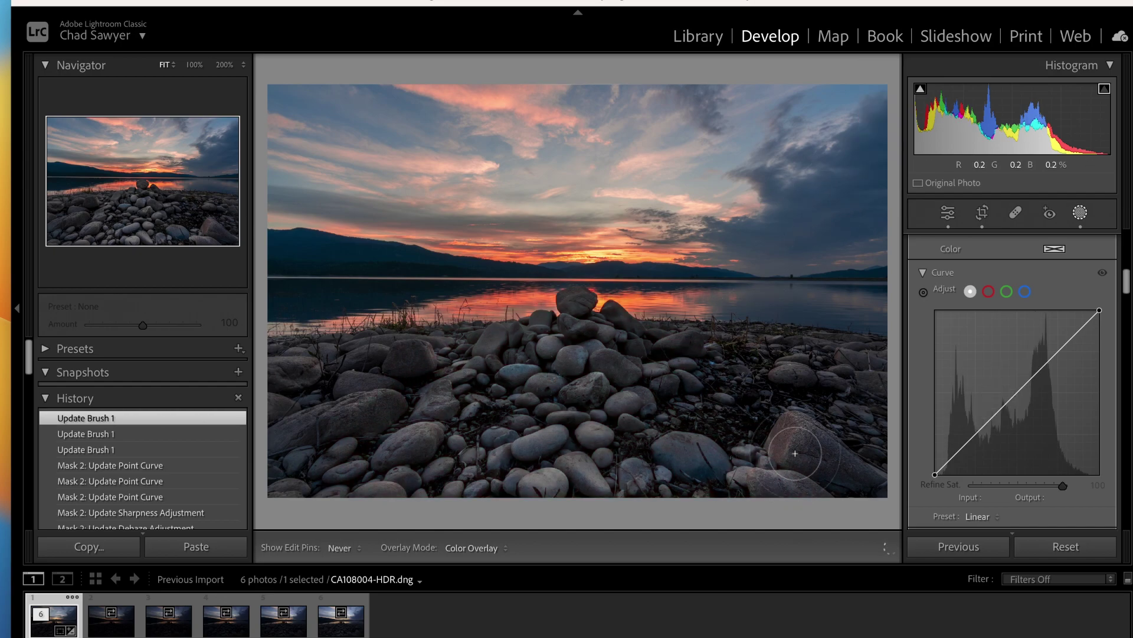
mouse_move(817, 391)
mouse_down()
mouse_move(785, 400)
mouse_move(702, 366)
mouse_move(593, 354)
mouse_move(447, 362)
mouse_up()
key(h)
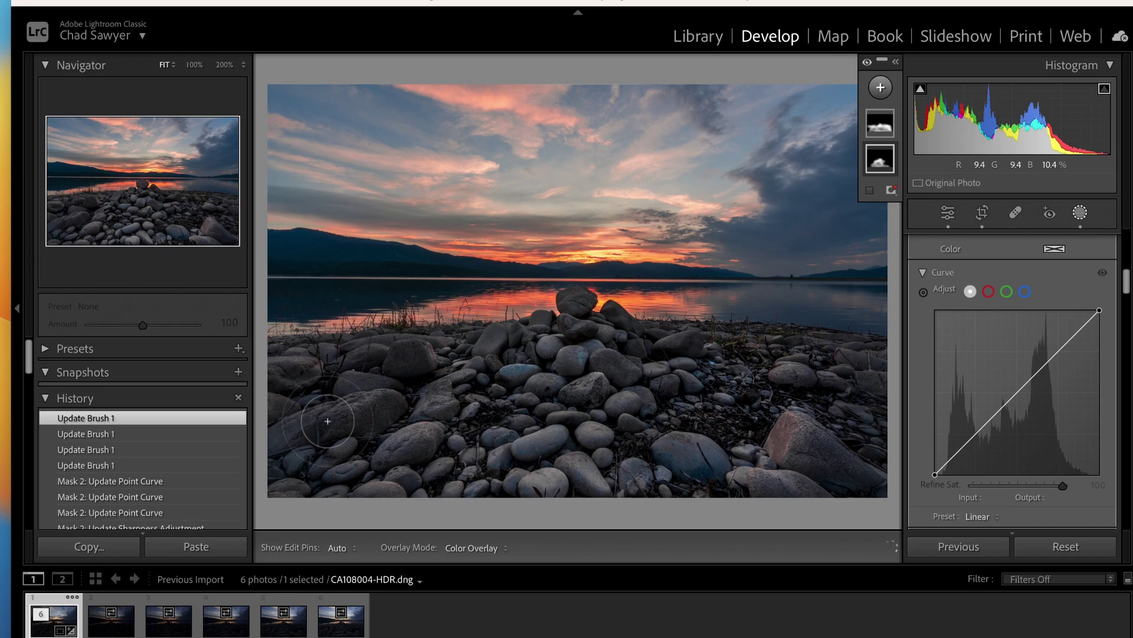
key(h)
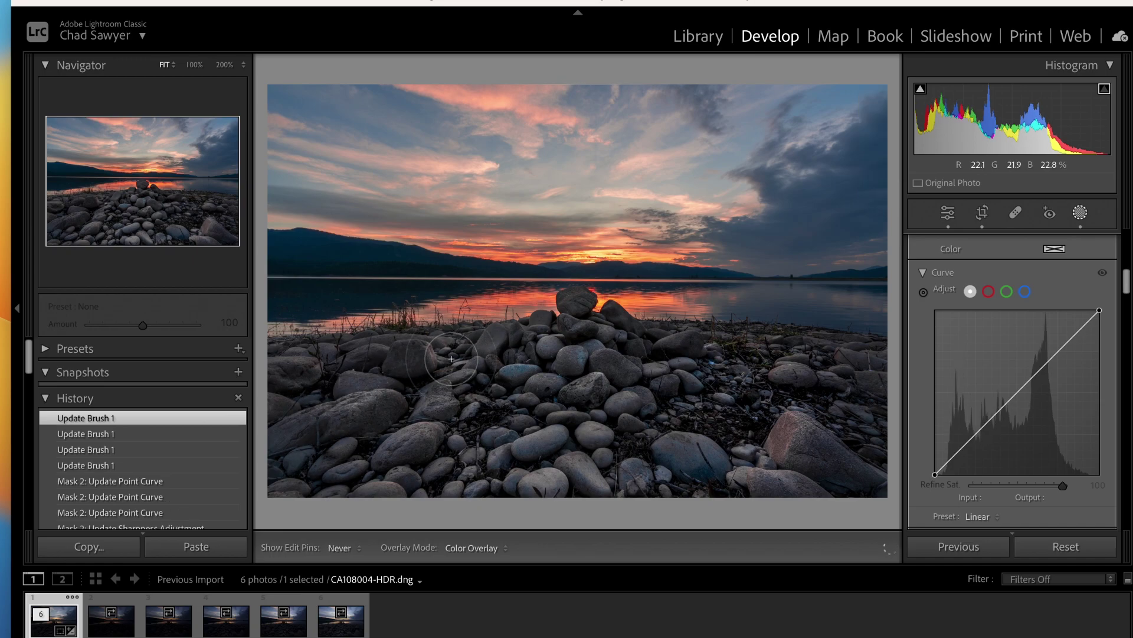
drag(667, 400, 767, 428)
drag(675, 358, 600, 366)
key(h)
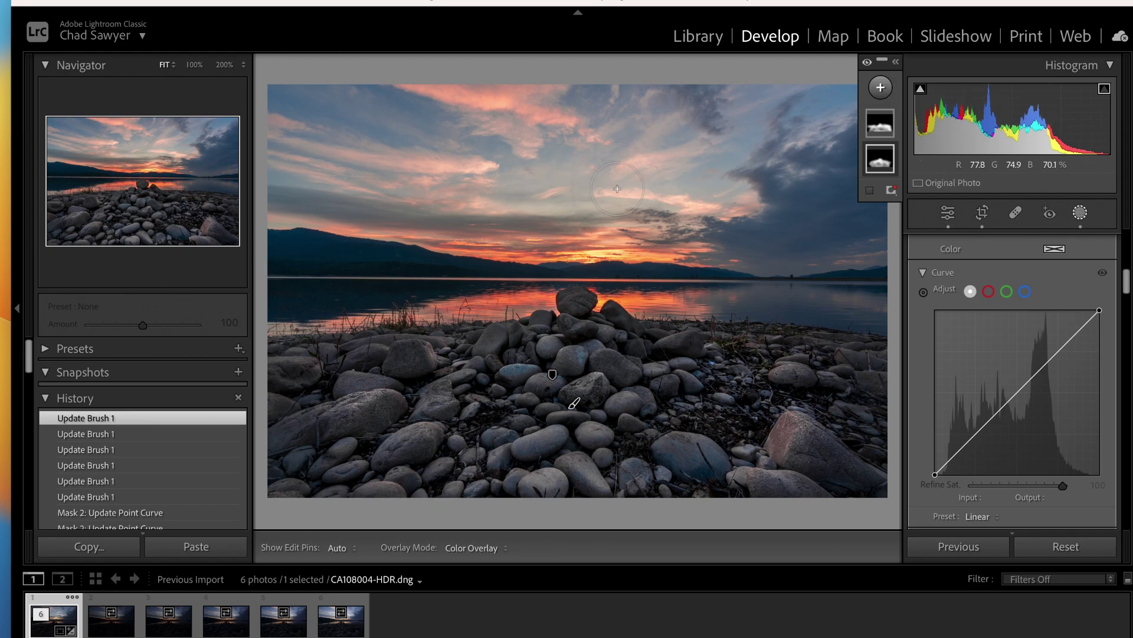
click(948, 212)
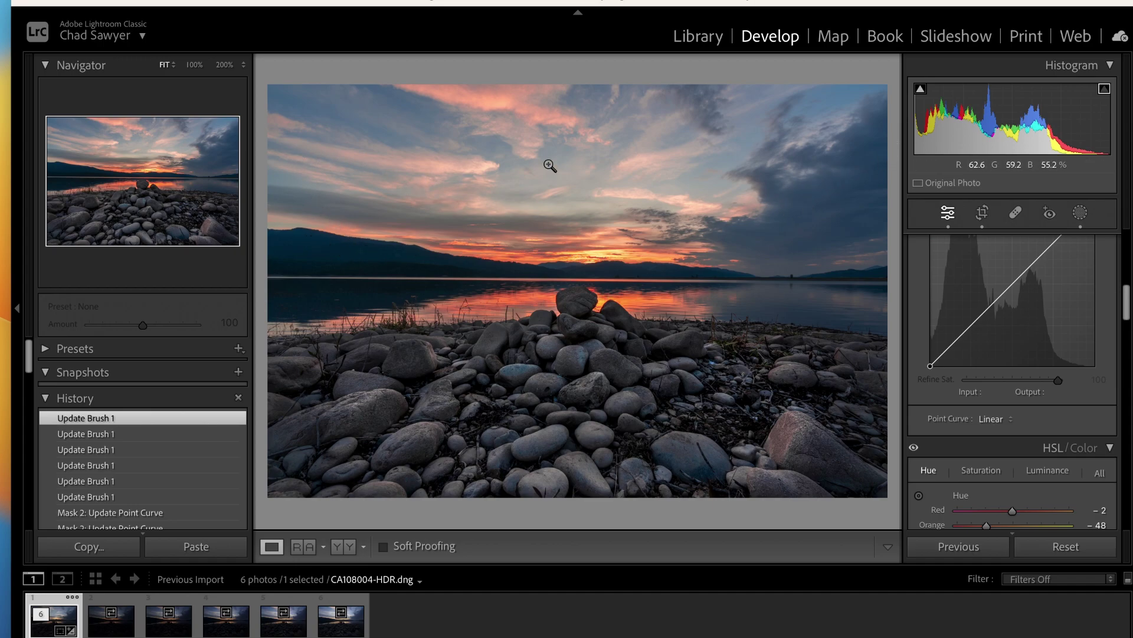
Step: Reopen masking and show the list of new mask types
click(1082, 215)
click(881, 88)
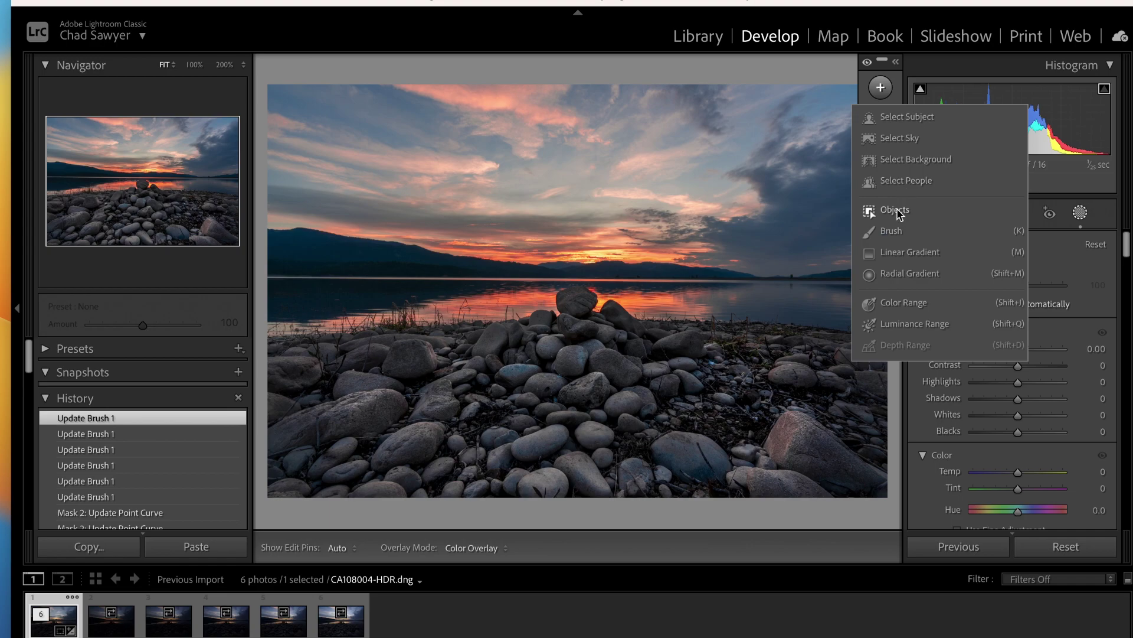
Step: Add a linear gradient mask drawn from the sky down to the horizon line
click(887, 254)
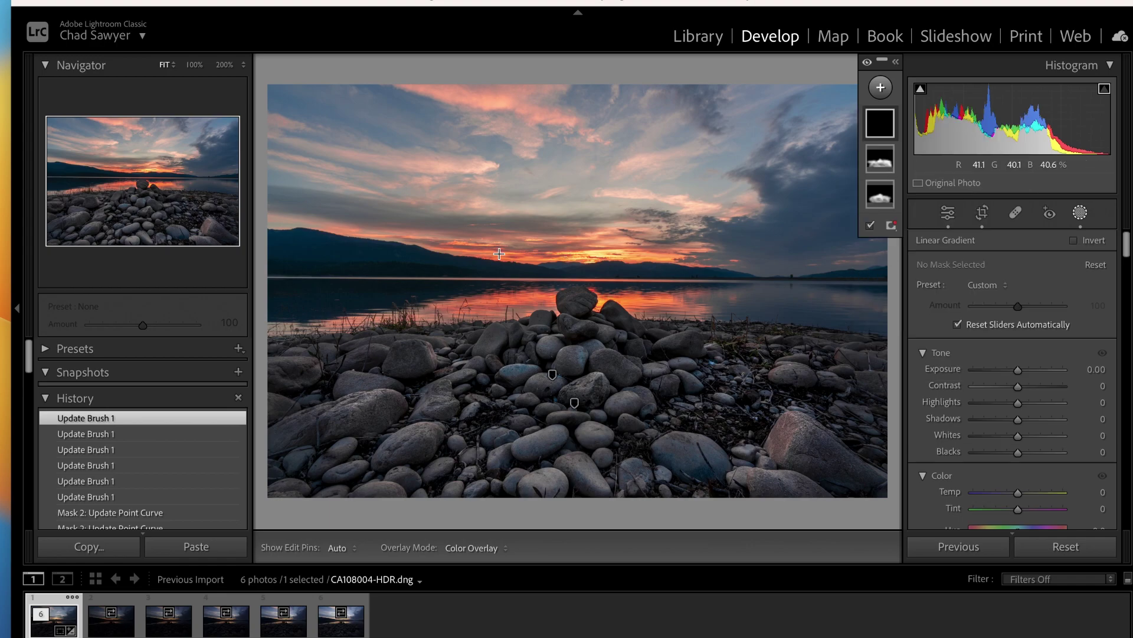
drag(292, 276, 626, 267)
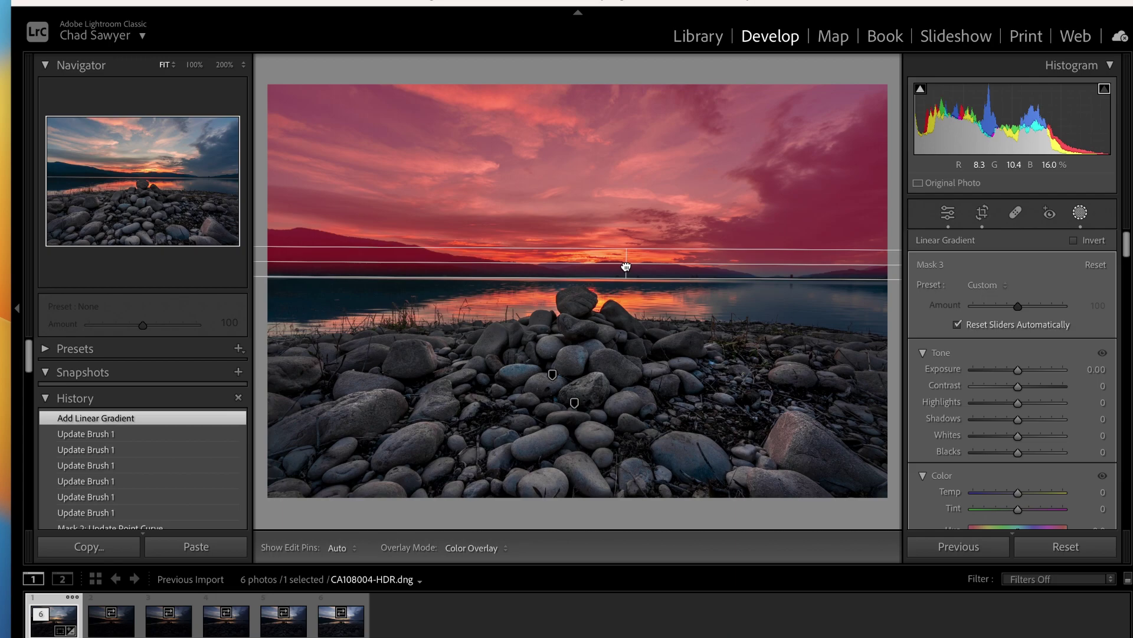
drag(626, 267, 626, 266)
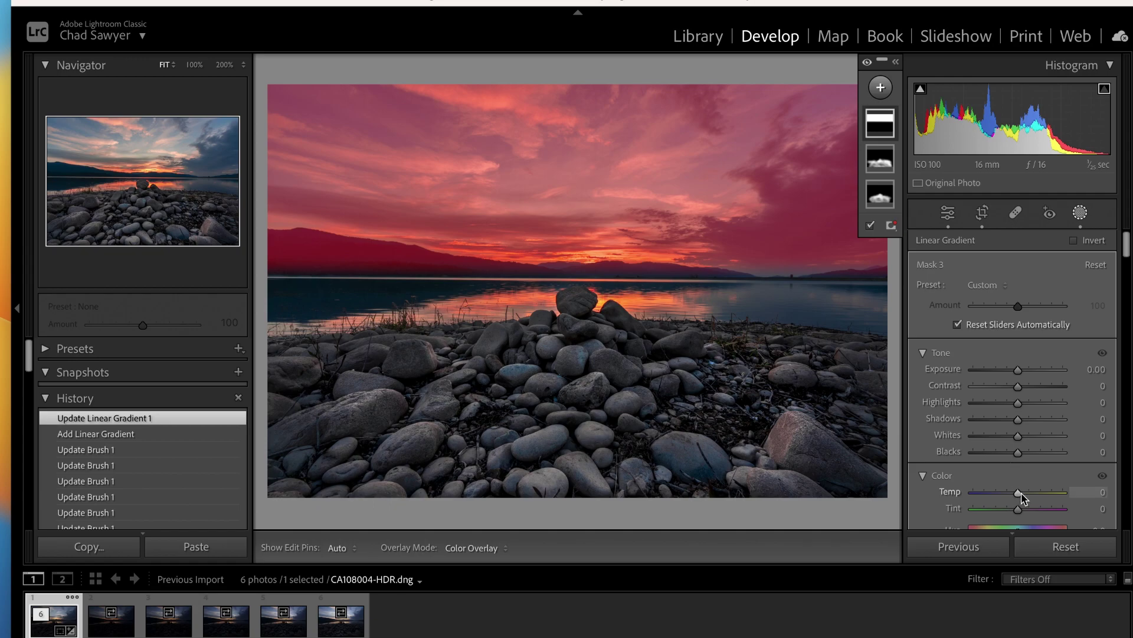
Step: Give Mask 3 Temp 9, Tint 4 and Whites 10, keeping Highlights at 0
mouse_move(1020, 494)
mouse_down()
mouse_move(1056, 499)
mouse_move(997, 493)
mouse_move(1017, 495)
mouse_up()
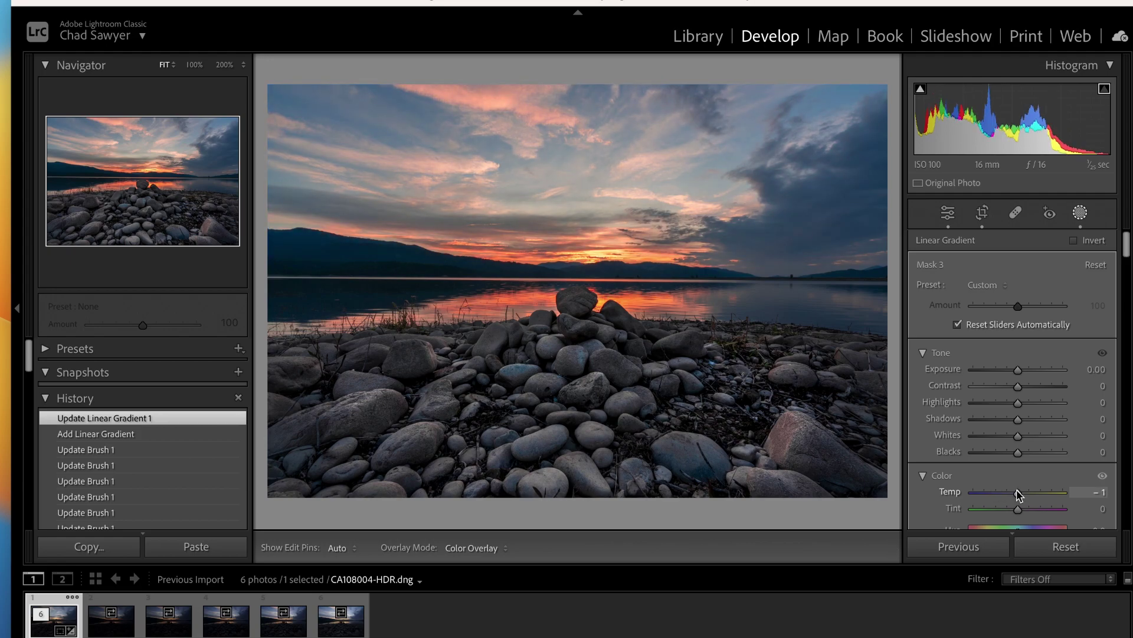
mouse_move(1014, 495)
mouse_down()
mouse_move(1005, 492)
mouse_move(1032, 494)
mouse_move(1028, 513)
mouse_move(1042, 512)
mouse_move(1025, 513)
mouse_up()
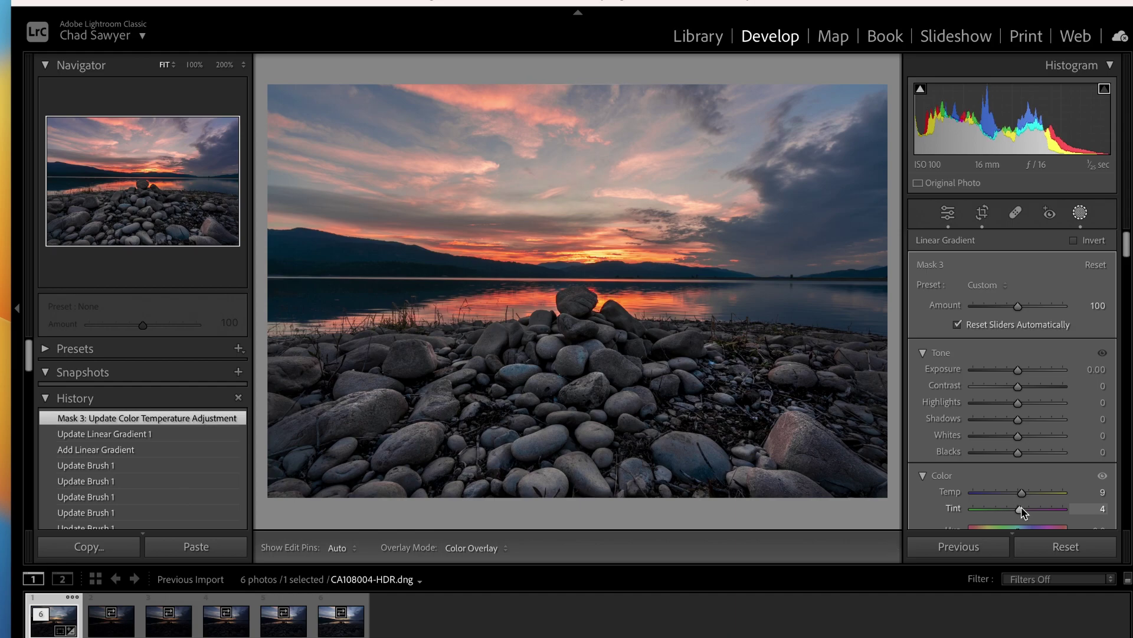
drag(1023, 512, 1024, 513)
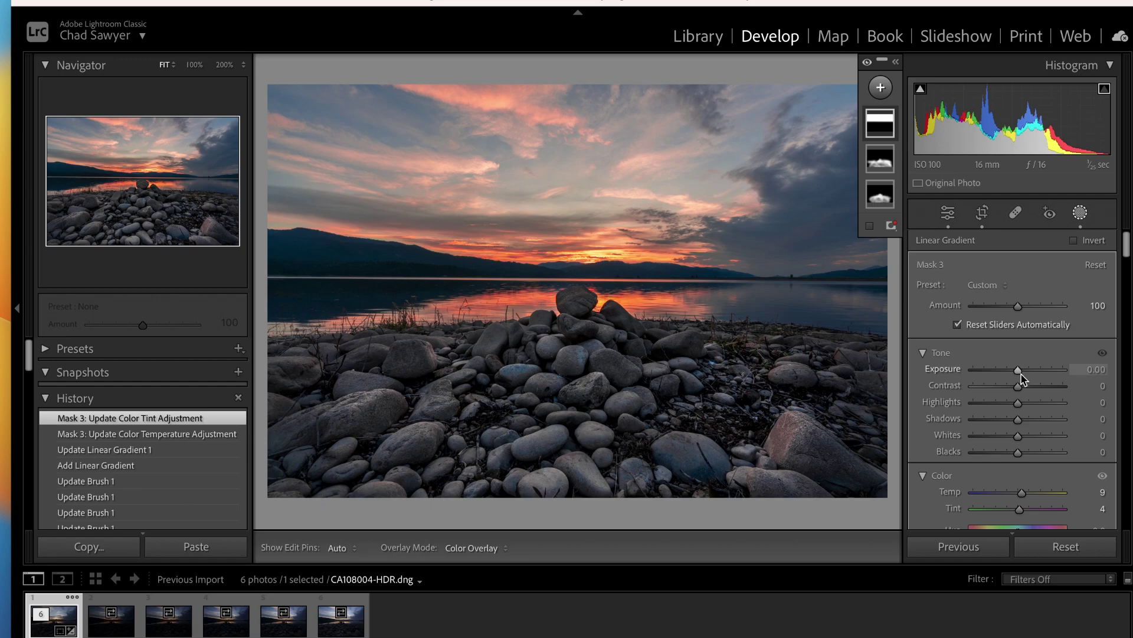
mouse_move(1019, 406)
mouse_down()
mouse_move(997, 408)
mouse_move(1016, 407)
mouse_up()
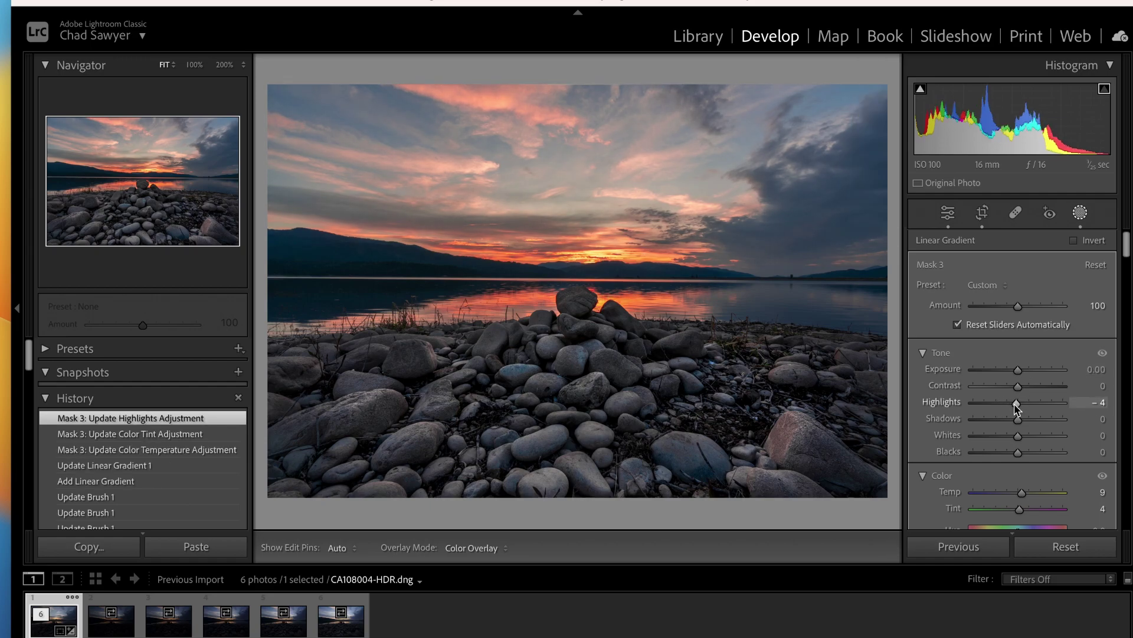
double_click(1016, 403)
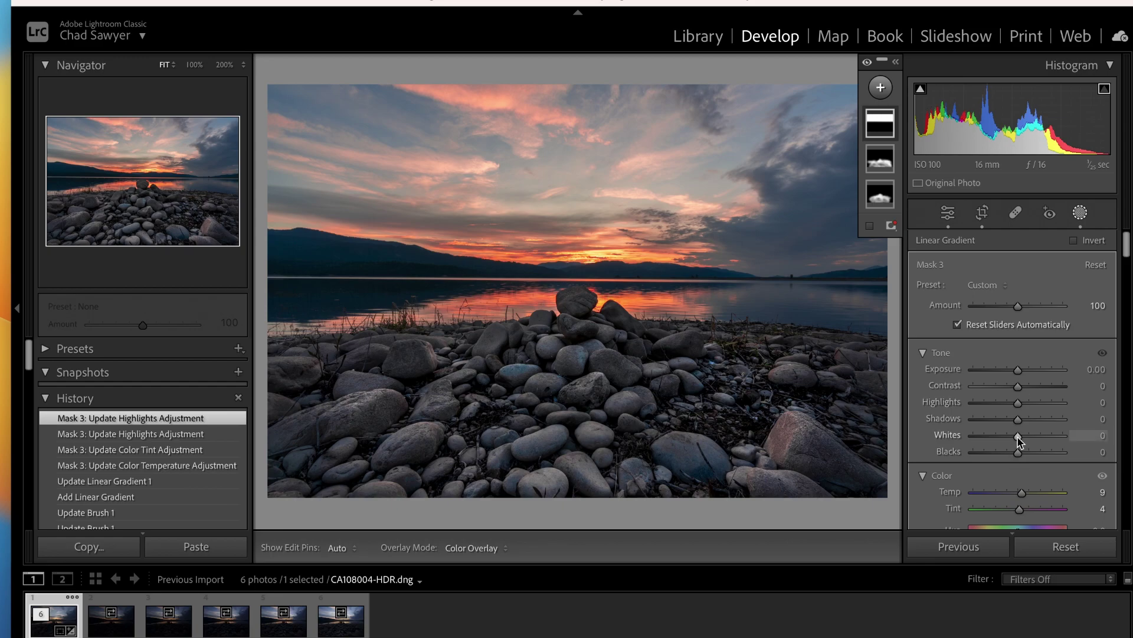
drag(1024, 439, 1024, 444)
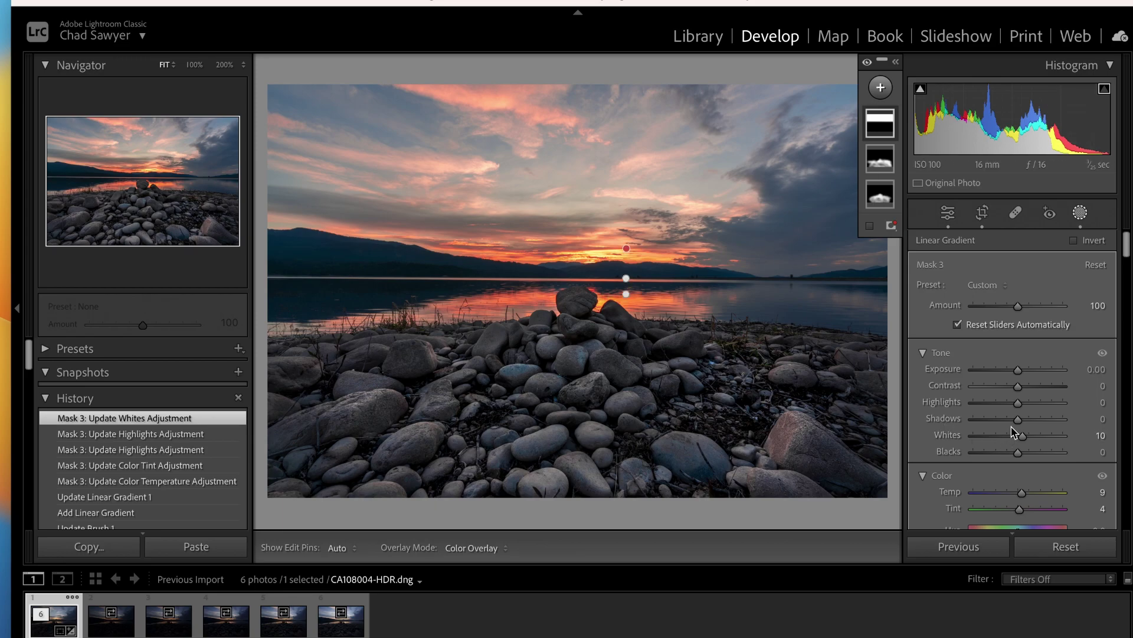
scroll(1012, 431, down, 5)
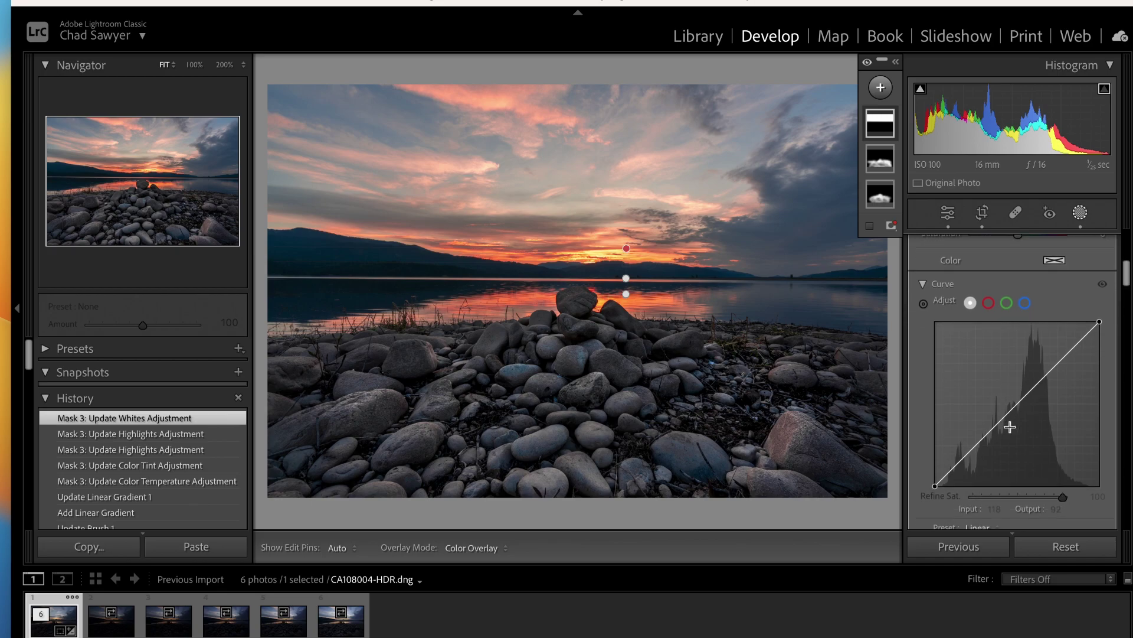
Step: Shape Mask 3's point curve into an S, with a lower point at input 63/output 55
scroll(1010, 427, down, 3)
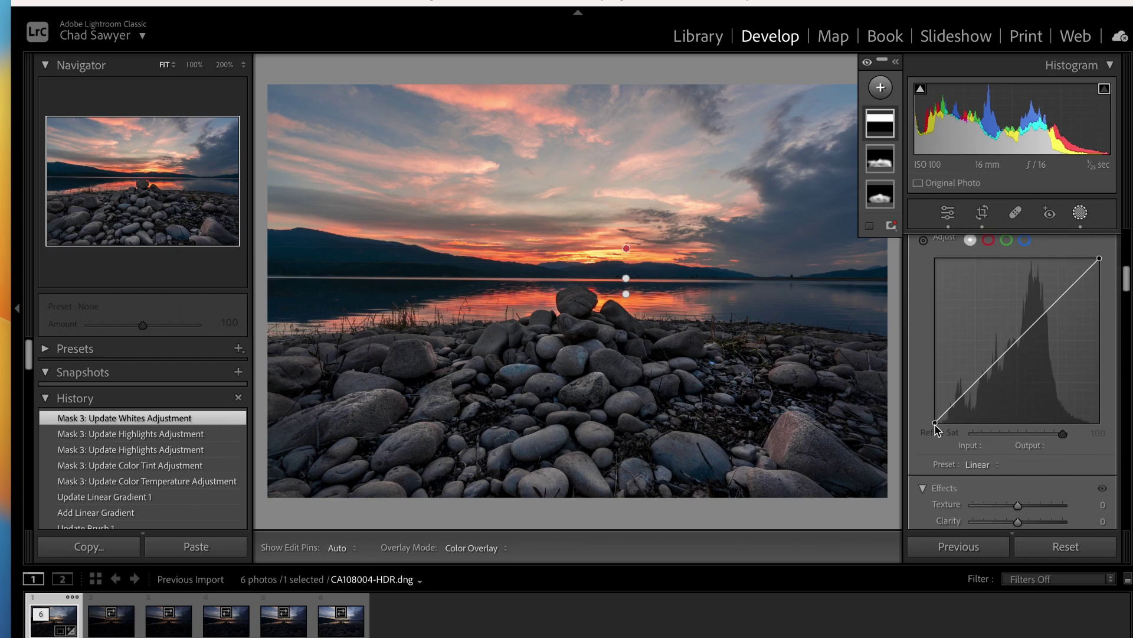
mouse_move(935, 423)
mouse_down()
mouse_move(937, 397)
mouse_move(936, 424)
mouse_move(989, 430)
mouse_move(991, 444)
mouse_move(933, 435)
mouse_up()
drag(972, 387, 972, 390)
drag(1031, 333, 1032, 319)
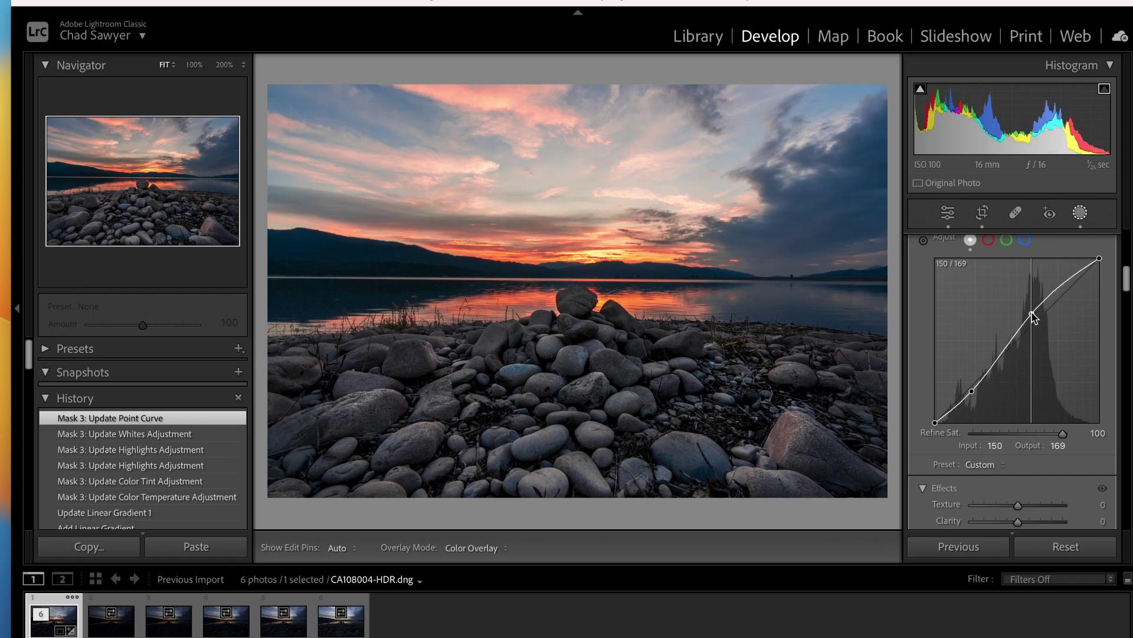
drag(1033, 316, 1032, 319)
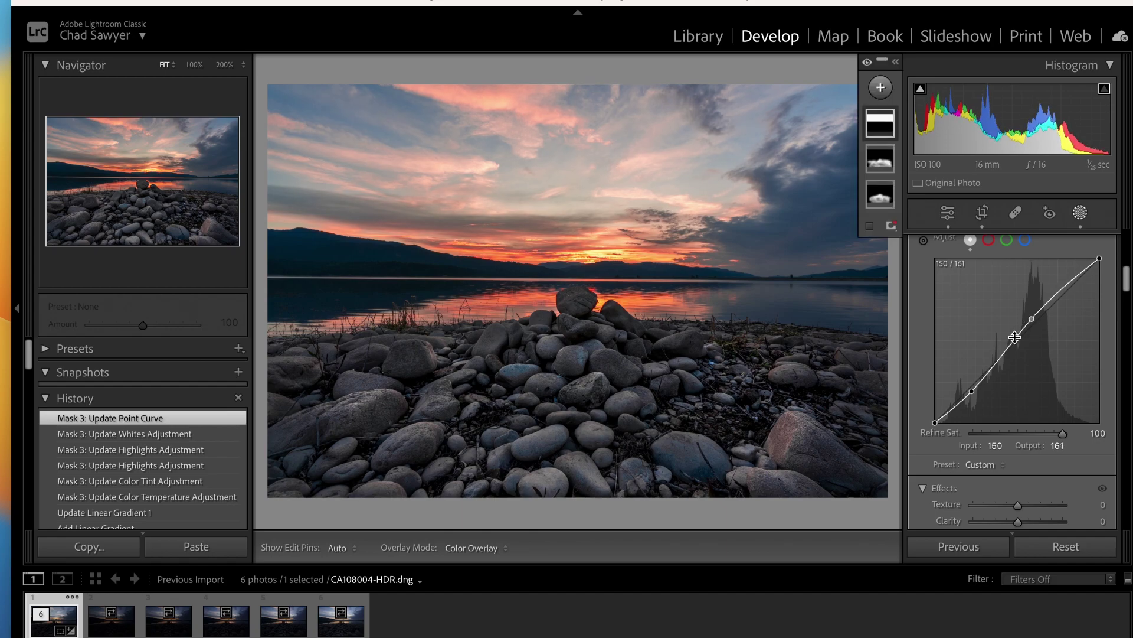
mouse_move(974, 392)
mouse_down()
mouse_move(970, 368)
mouse_move(980, 406)
mouse_move(974, 388)
mouse_up()
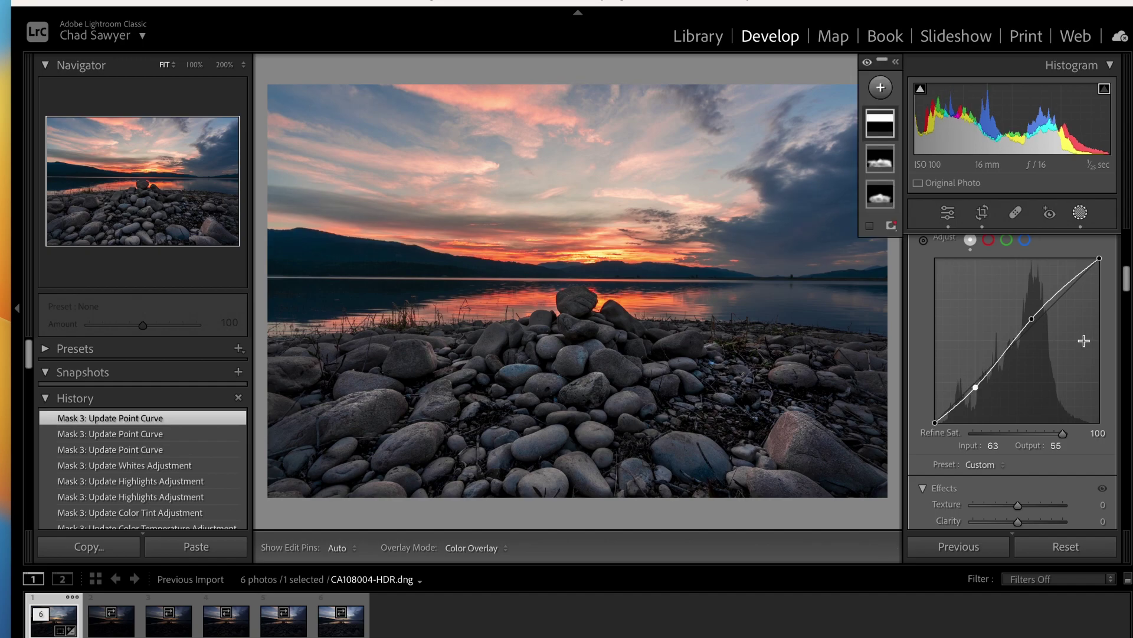
scroll(1128, 283, down, 1)
drag(1128, 283, 1124, 227)
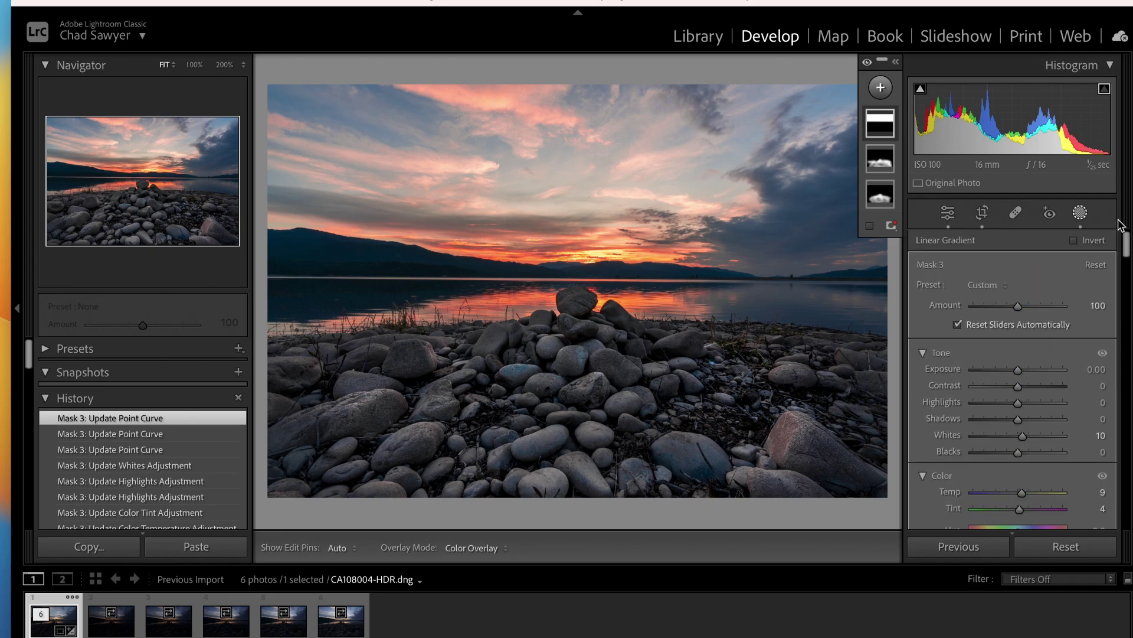
click(948, 214)
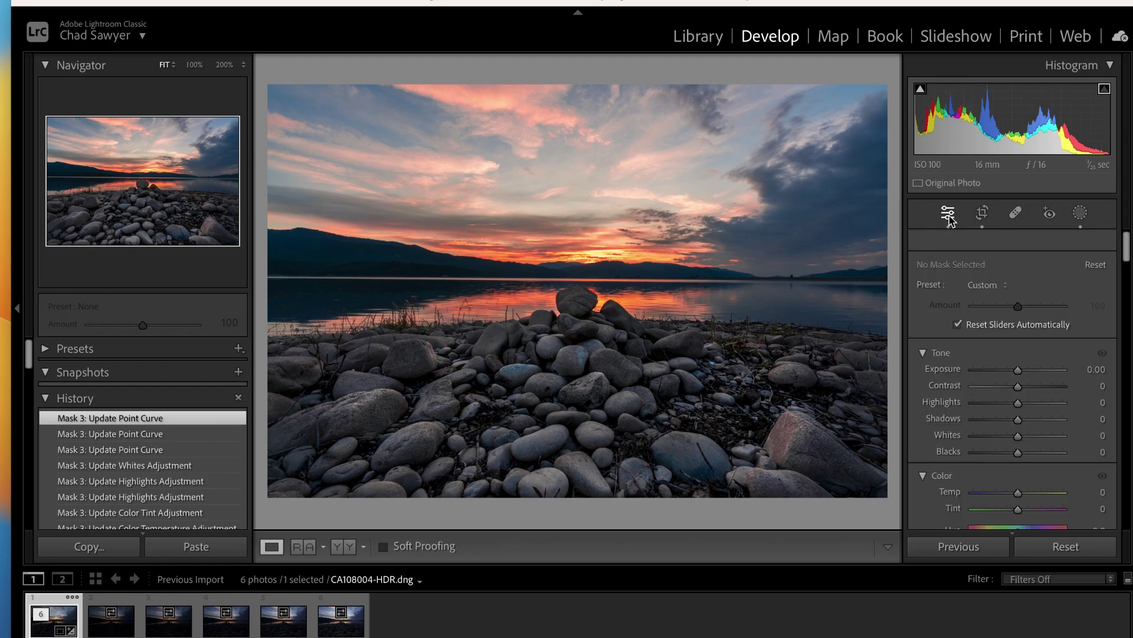
click(921, 184)
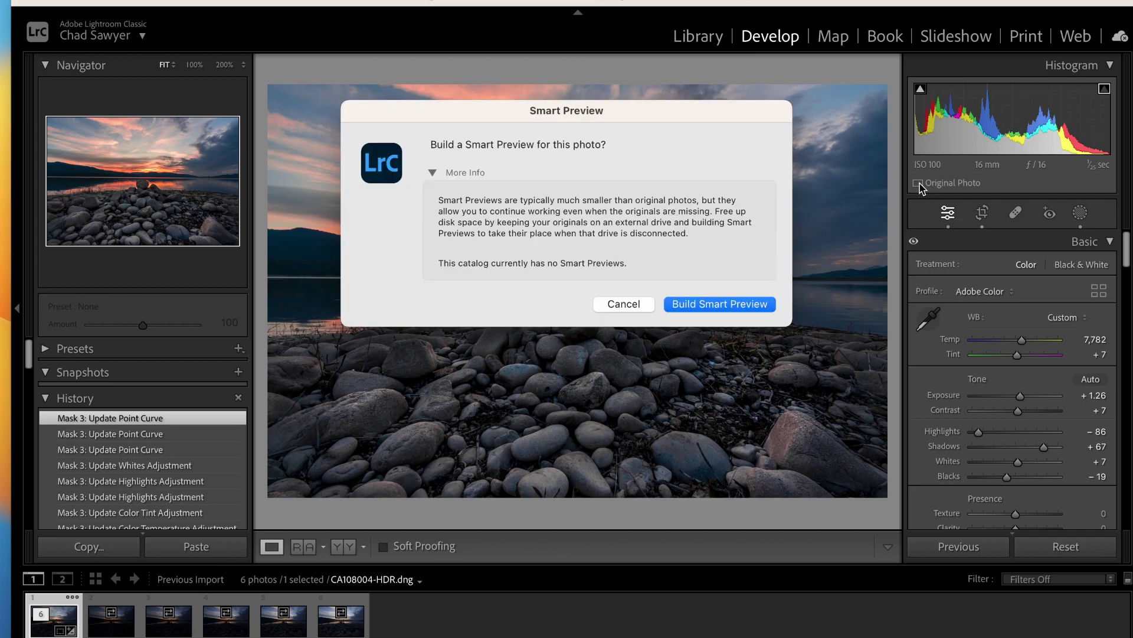
click(624, 304)
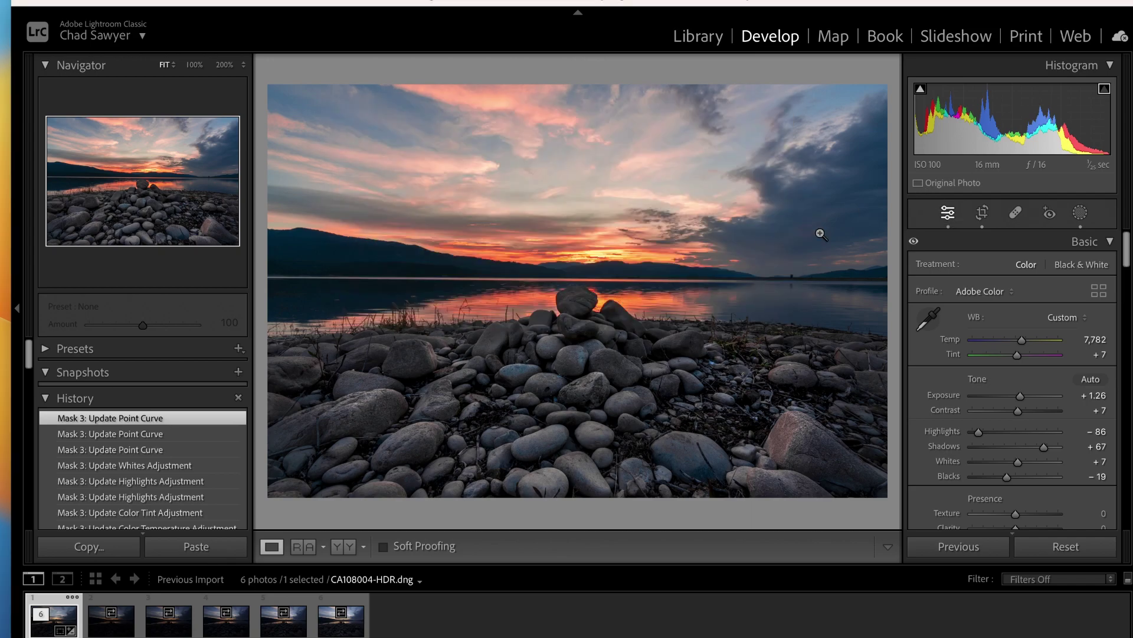
click(915, 243)
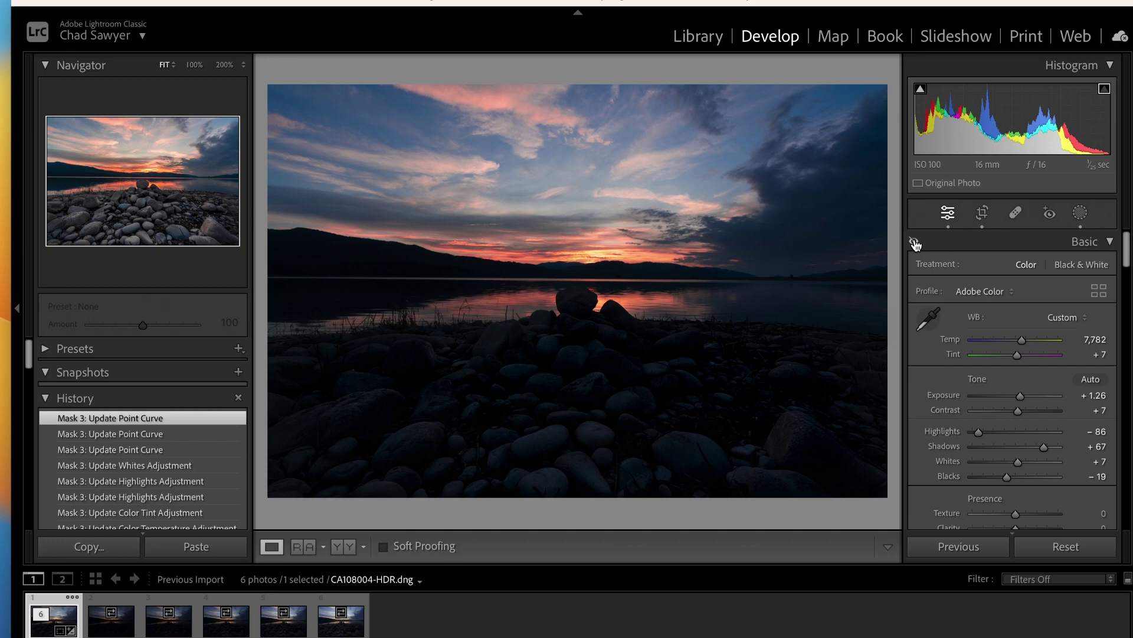
click(914, 243)
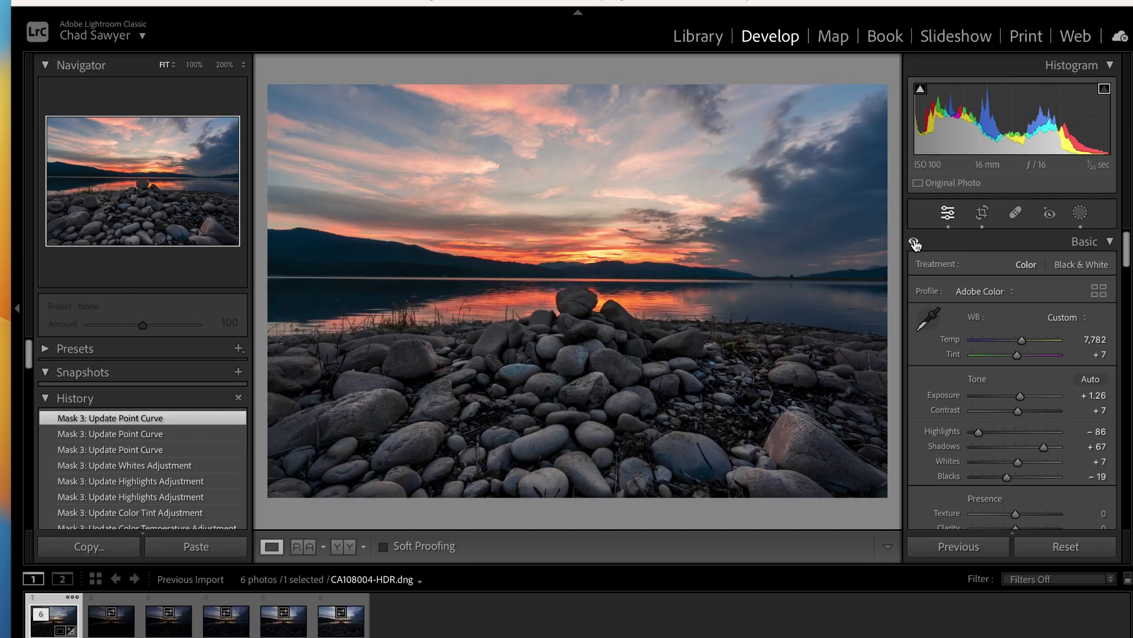
click(914, 242)
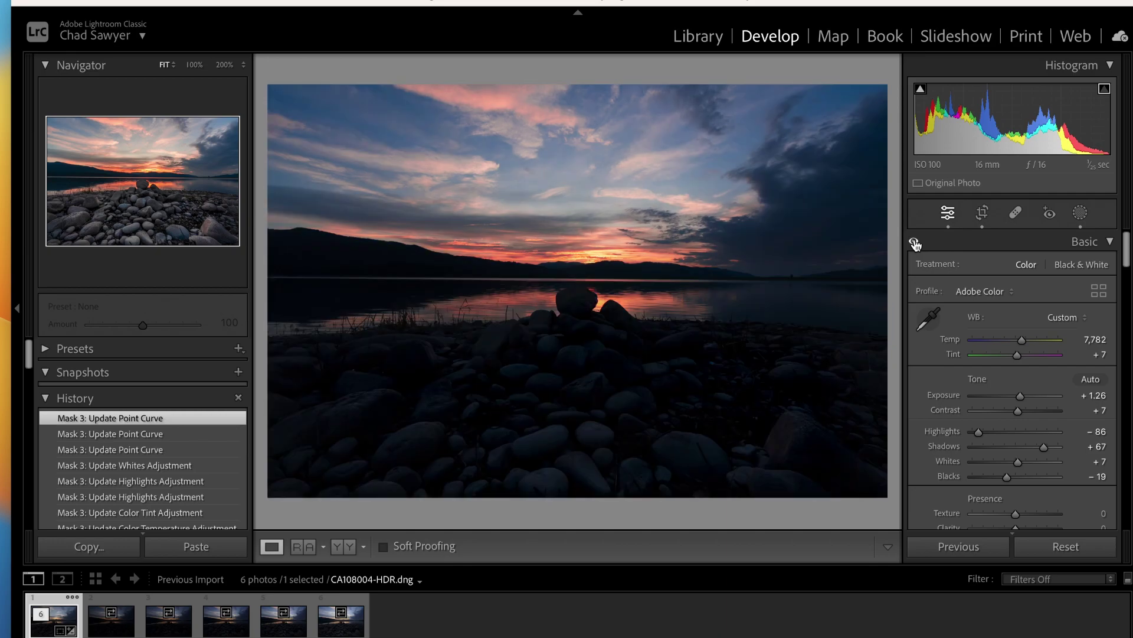
click(914, 242)
click(915, 243)
click(914, 243)
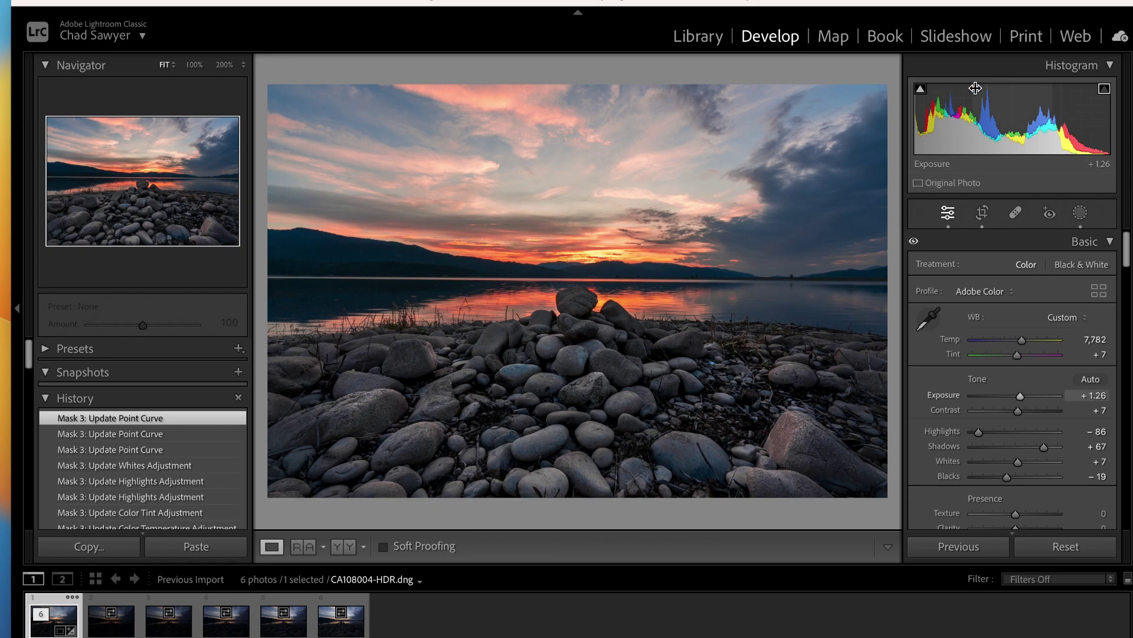
Step: Try lifting Blacks, undo it to keep -19, and turn on the shadow-clipping warning
mouse_move(922, 93)
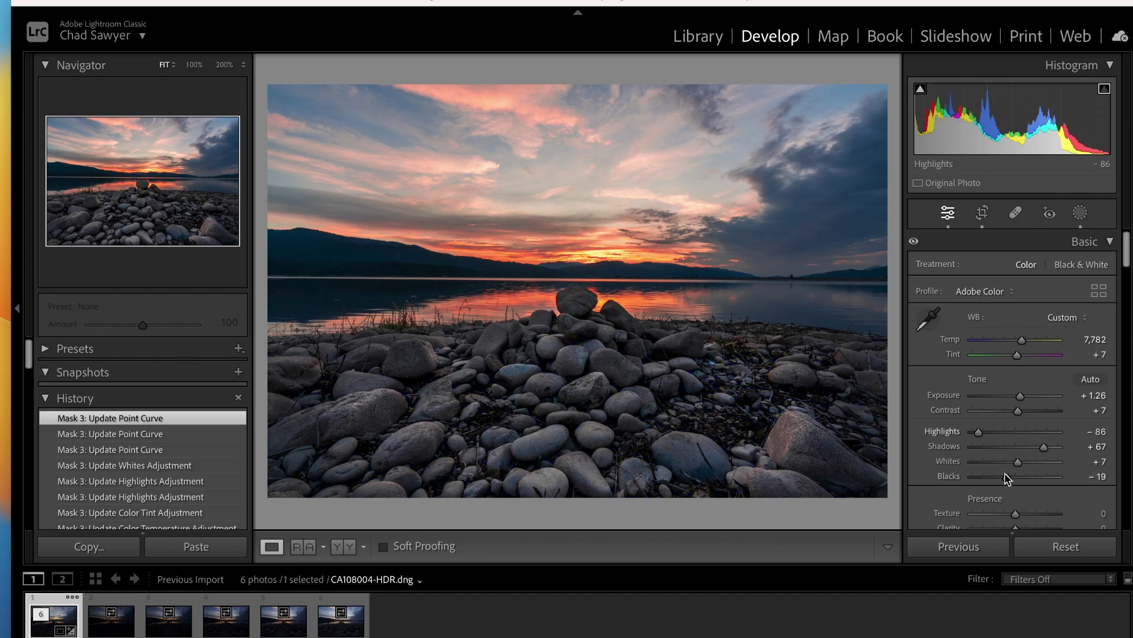
mouse_move(1007, 477)
mouse_down()
mouse_move(1056, 477)
mouse_move(1007, 476)
mouse_up()
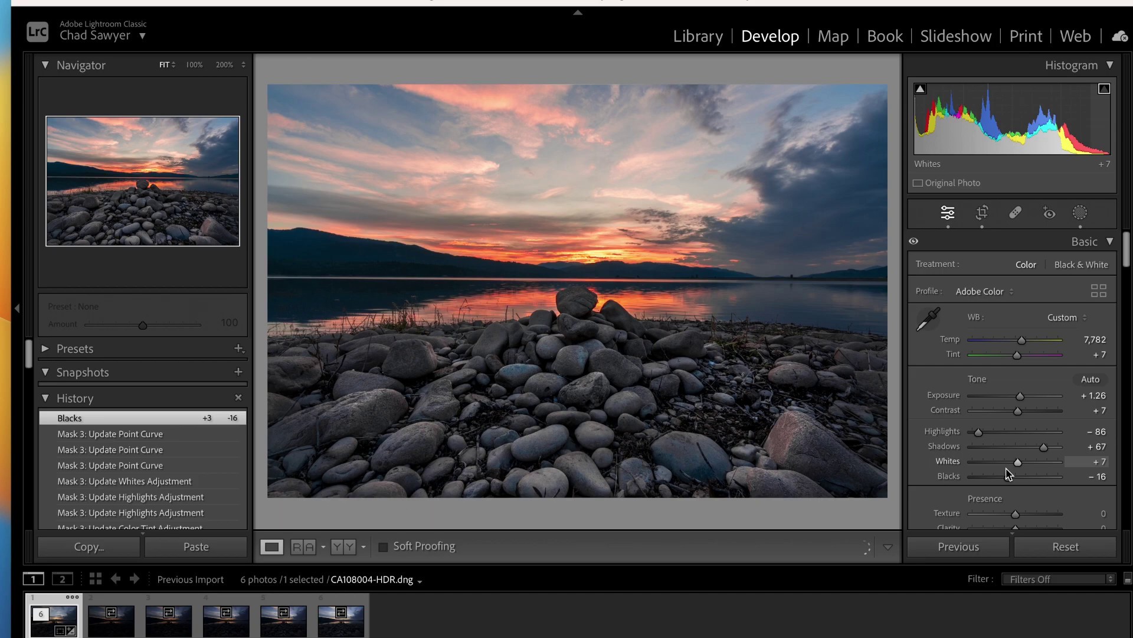
key(ctrl+z)
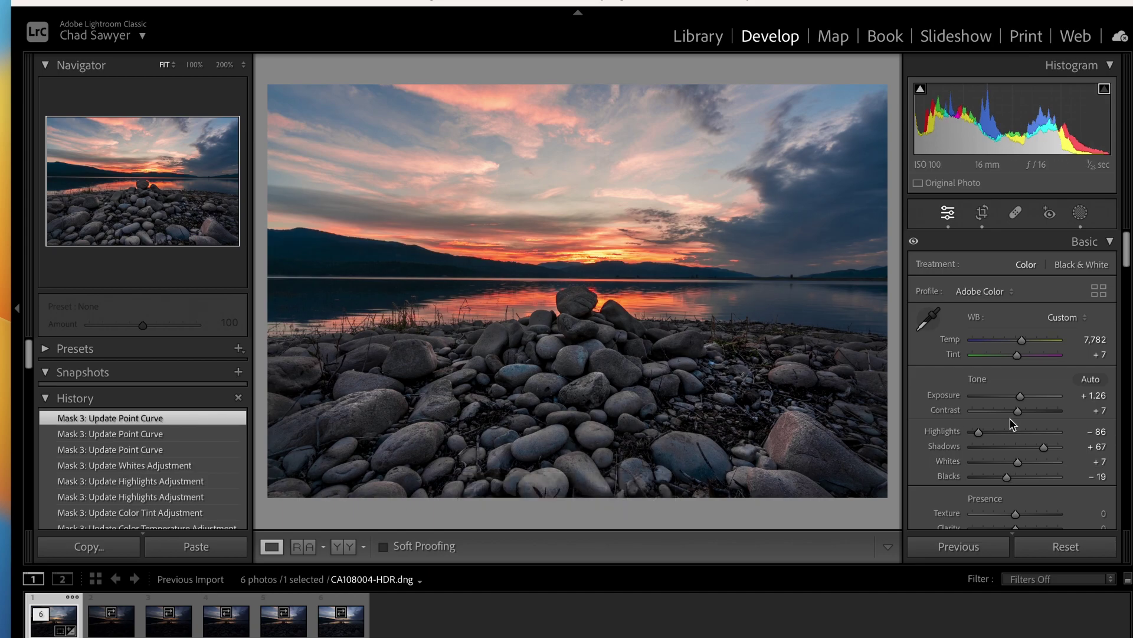
mouse_move(922, 94)
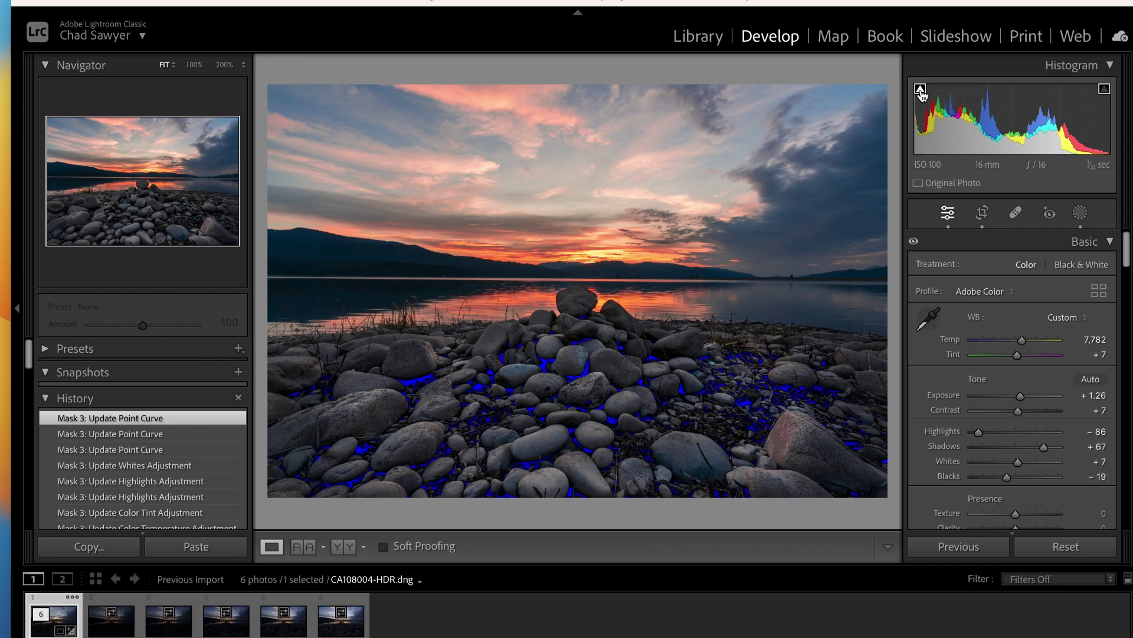
click(921, 90)
Step: Add a new brush mask with Shadows at 6, hide the pins, and start painting the rocks
click(1081, 214)
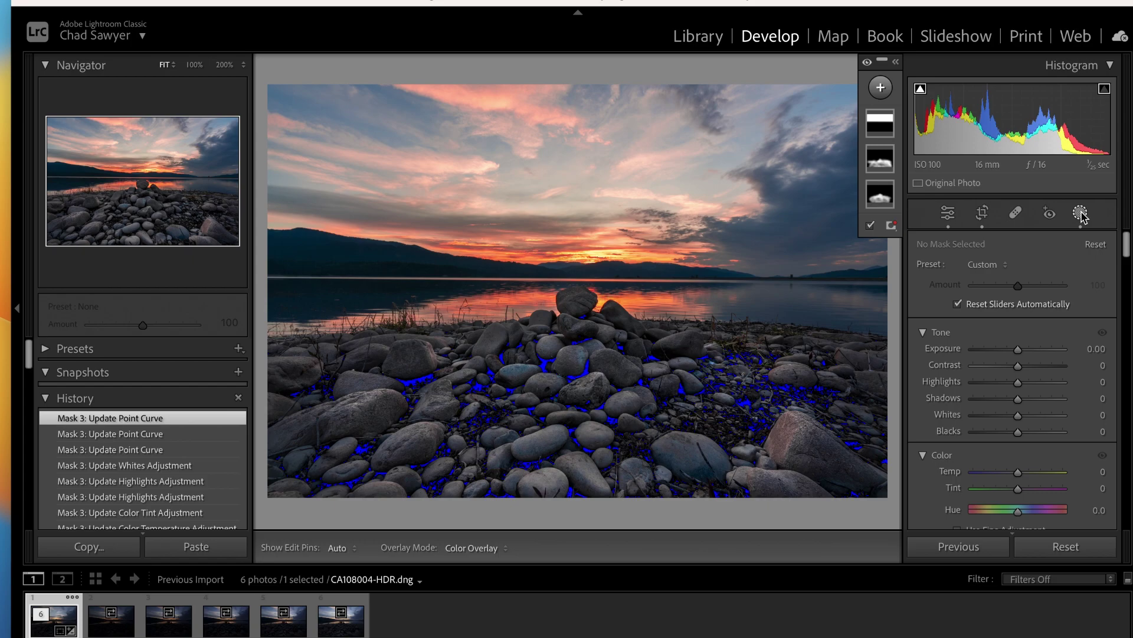
click(880, 87)
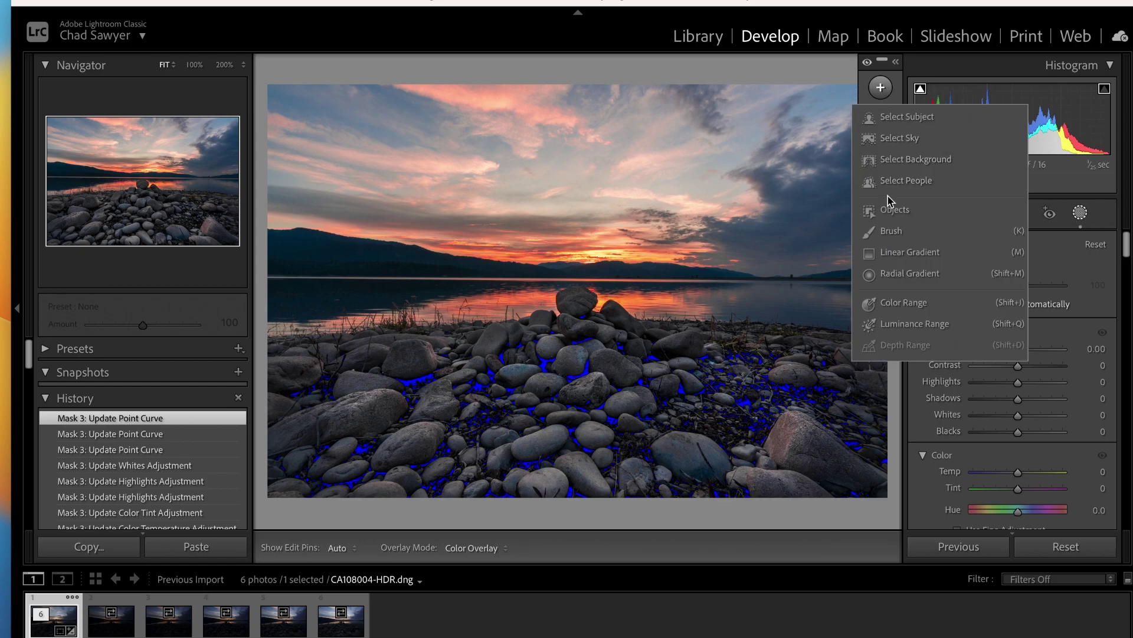
click(891, 232)
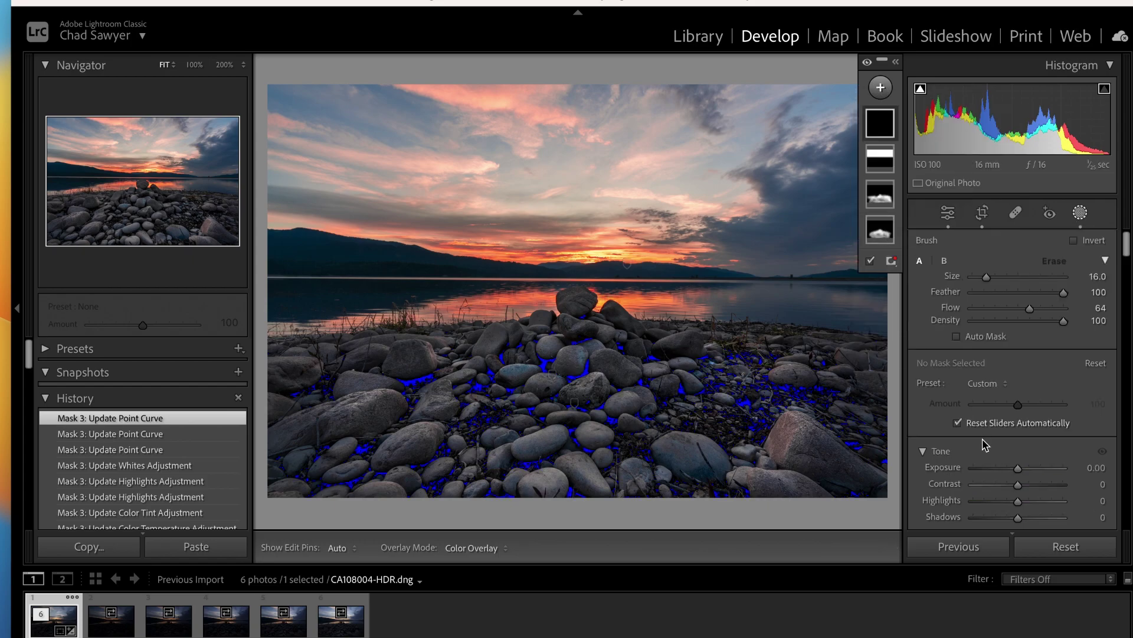
scroll(997, 493, down, 3)
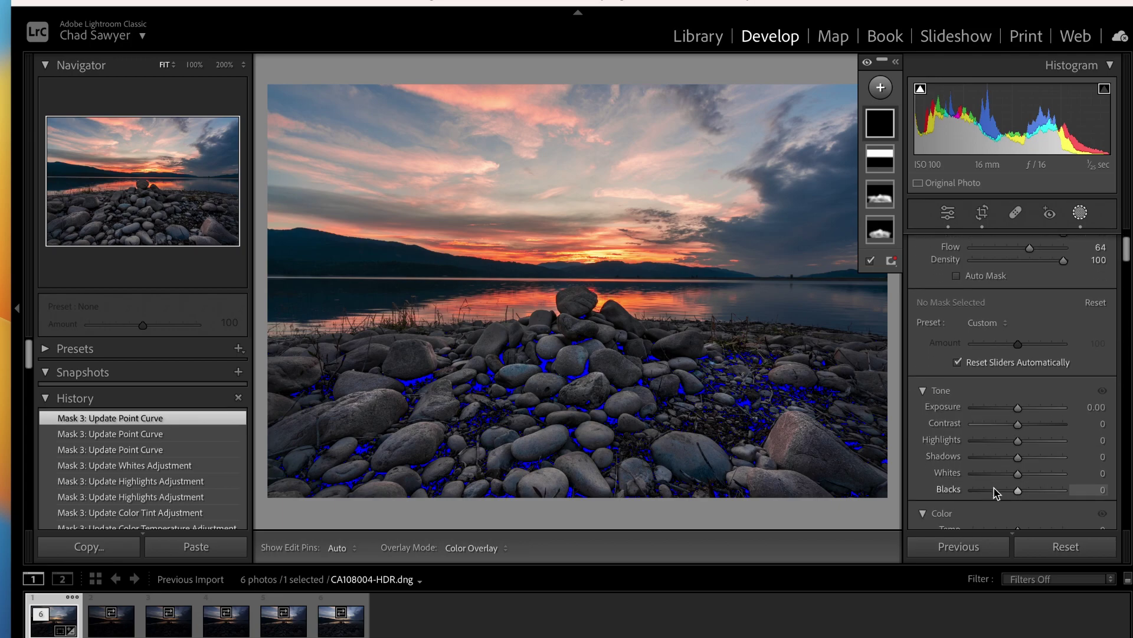
drag(1020, 462, 1022, 459)
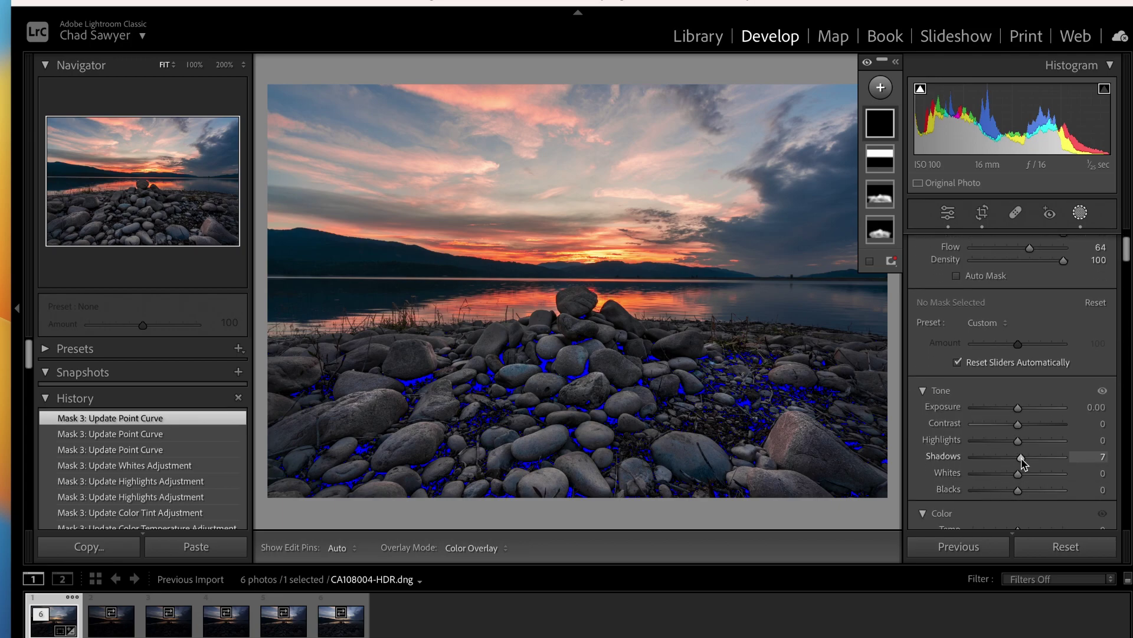
key(h)
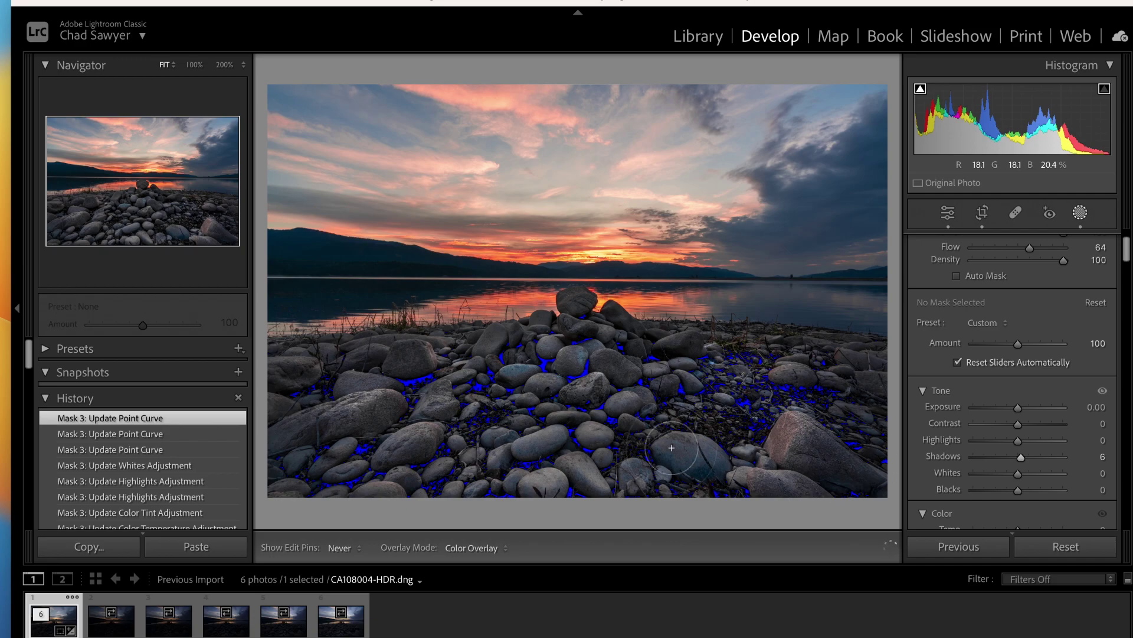
click(547, 354)
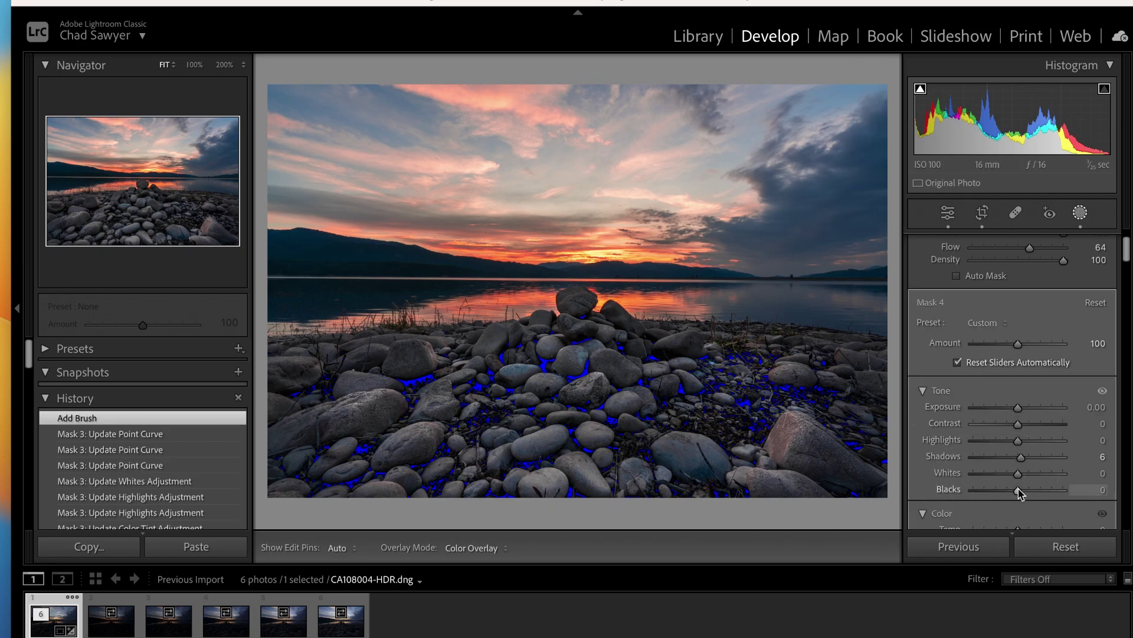
Step: Set the rock brush mask's Blacks to 34 and Shadows to -3, then leave masking
drag(1021, 492, 1036, 496)
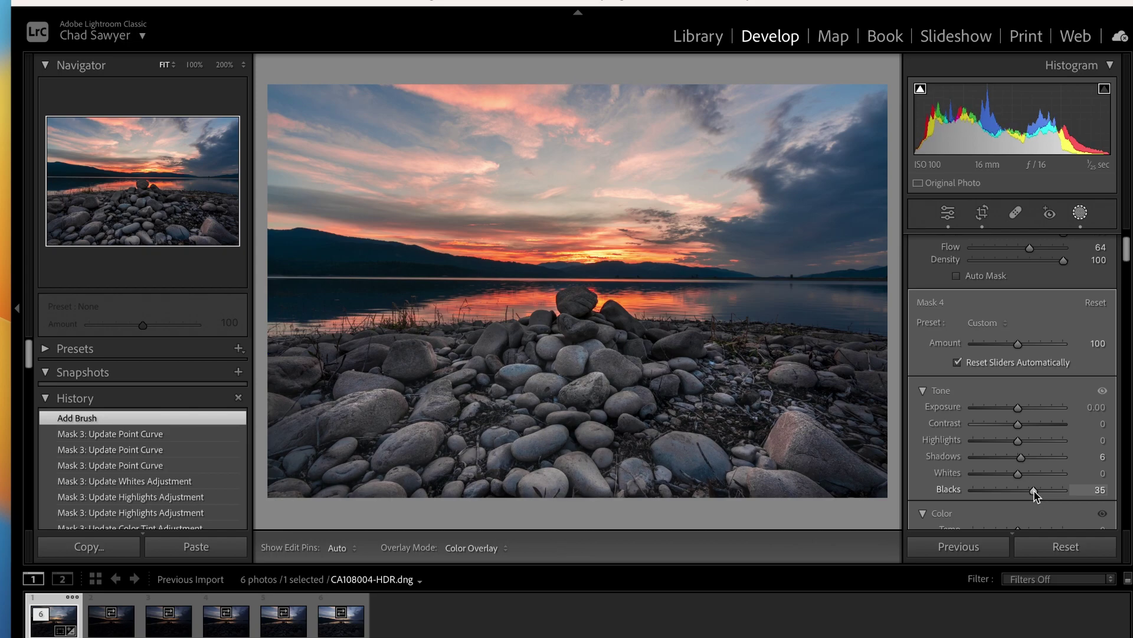
drag(1036, 496, 1019, 461)
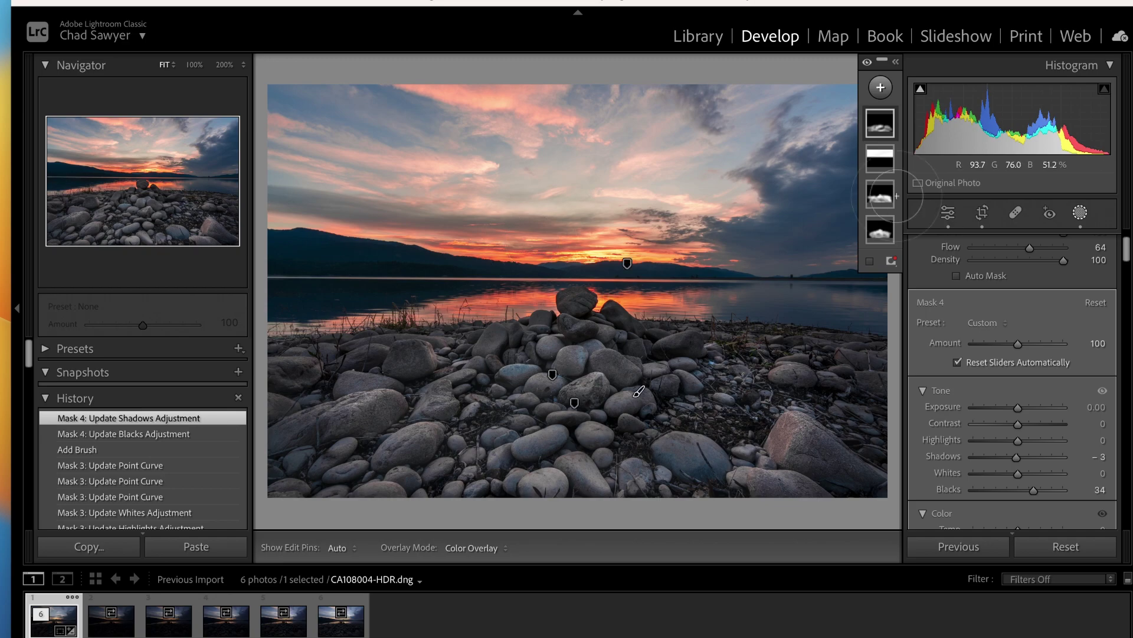
click(948, 218)
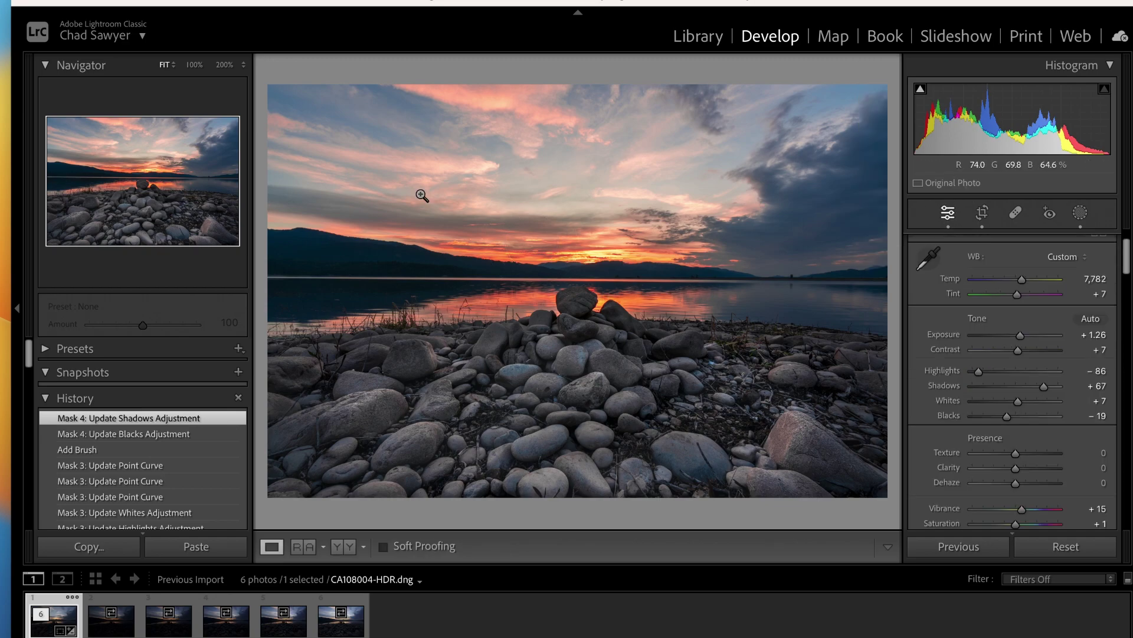
click(420, 193)
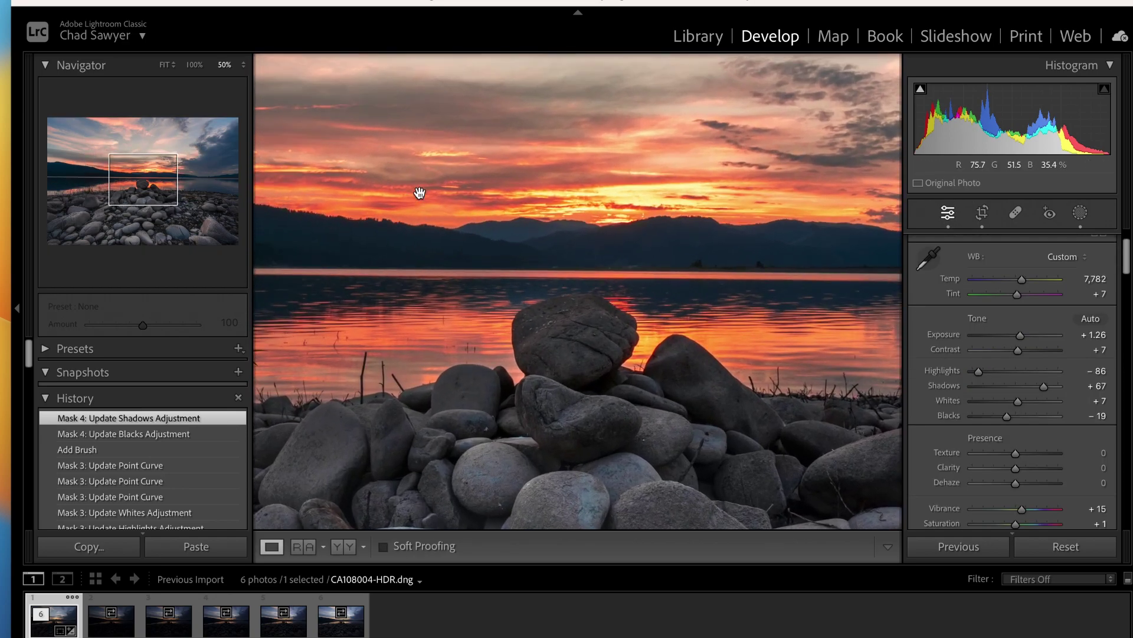
key(ctrl+=)
scroll(419, 192, up, 5)
scroll(420, 193, left, 5)
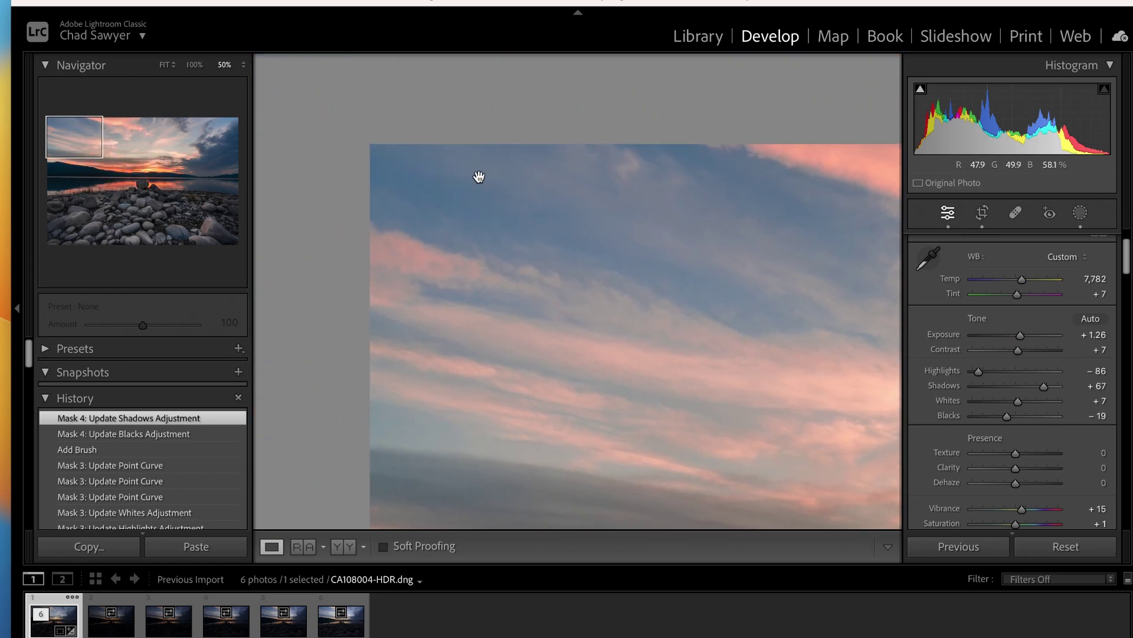
scroll(478, 176, down, 3)
scroll(479, 176, right, 3)
scroll(478, 176, down, 2)
scroll(478, 176, right, 4)
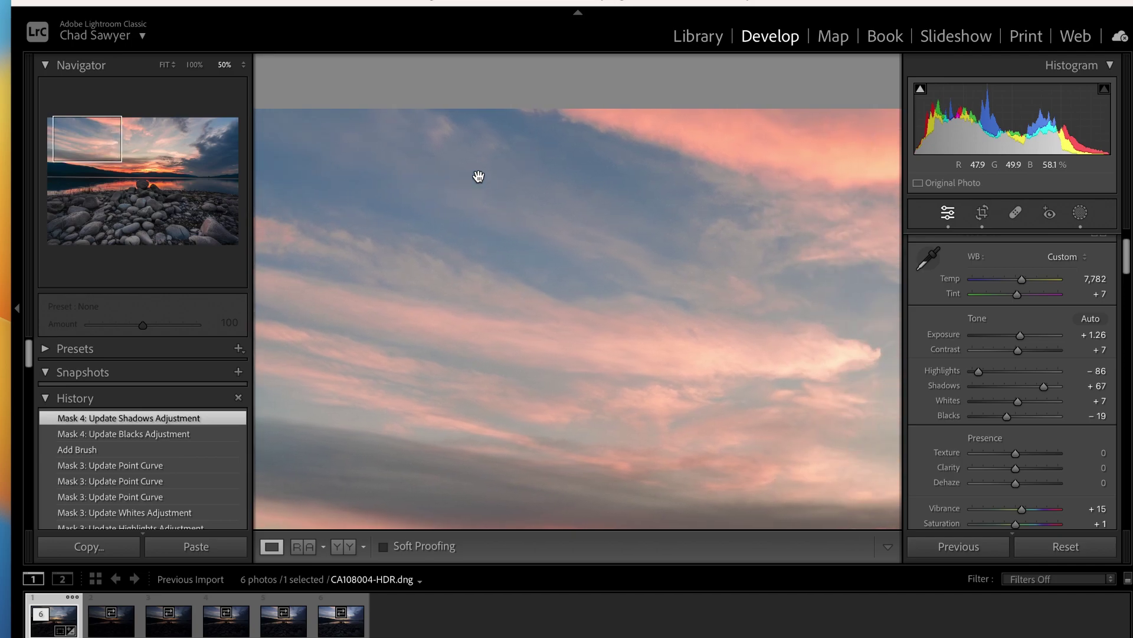
scroll(478, 176, right, 8)
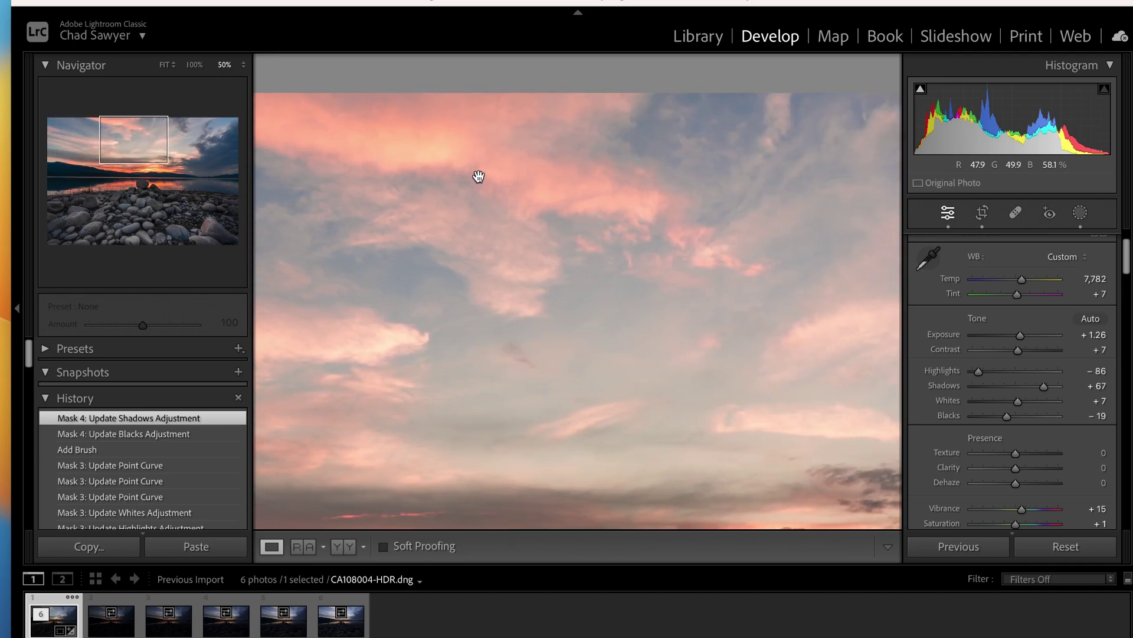
scroll(478, 176, down, 5)
scroll(478, 176, right, 3)
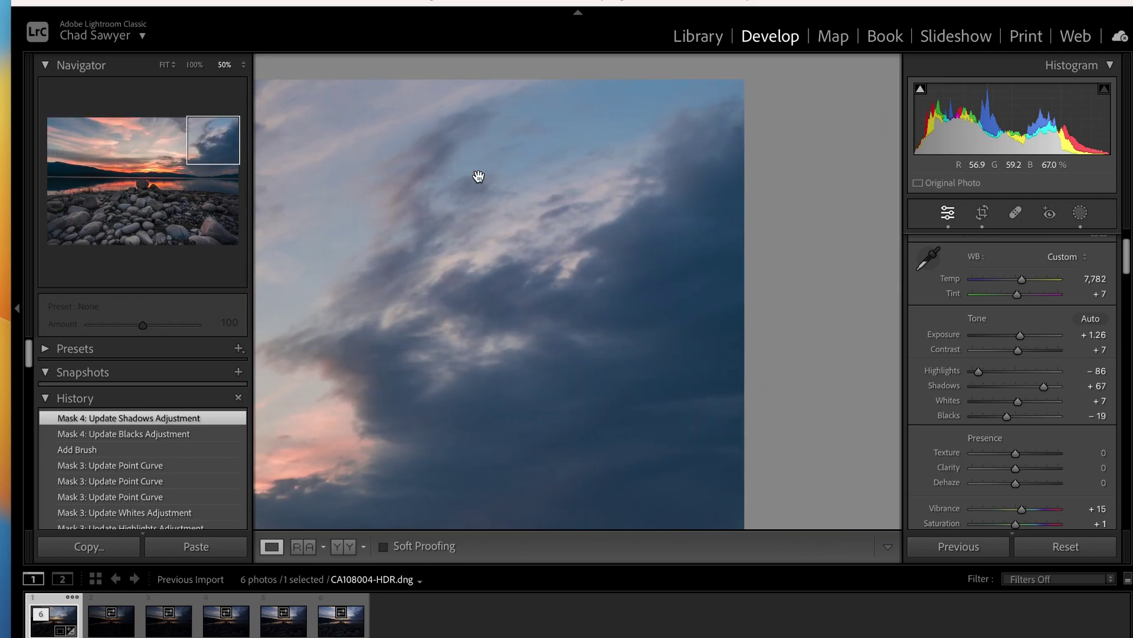
key(super+minus)
key(super+minus)
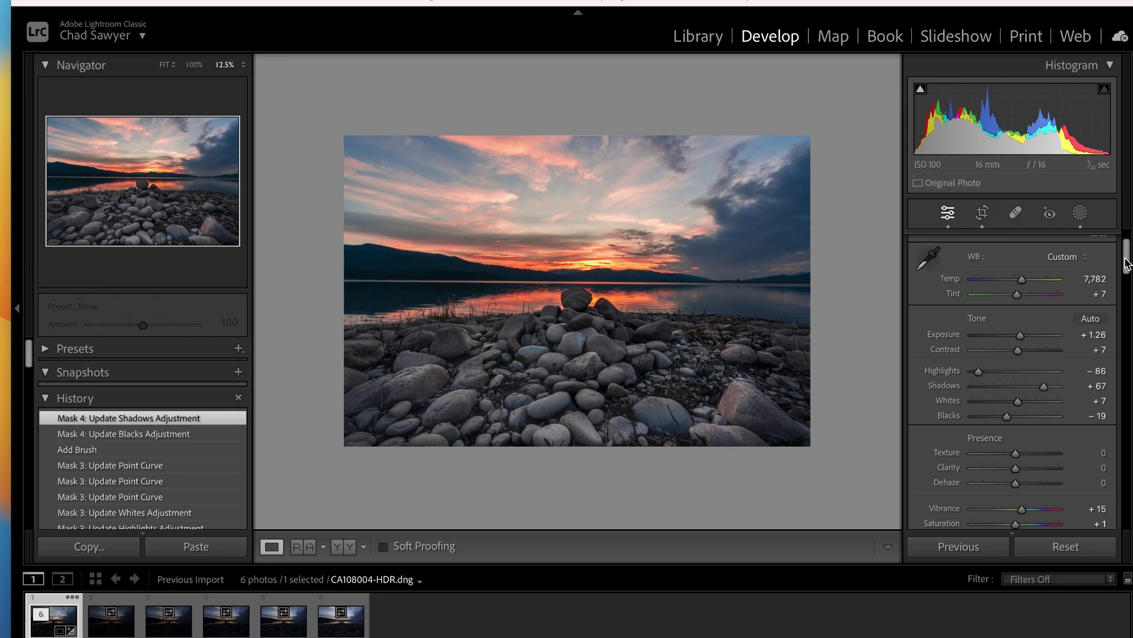
Step: Set Transform Scale to 118 with X Offset +0.7 and Y Offset +7.0
drag(1127, 263, 1130, 485)
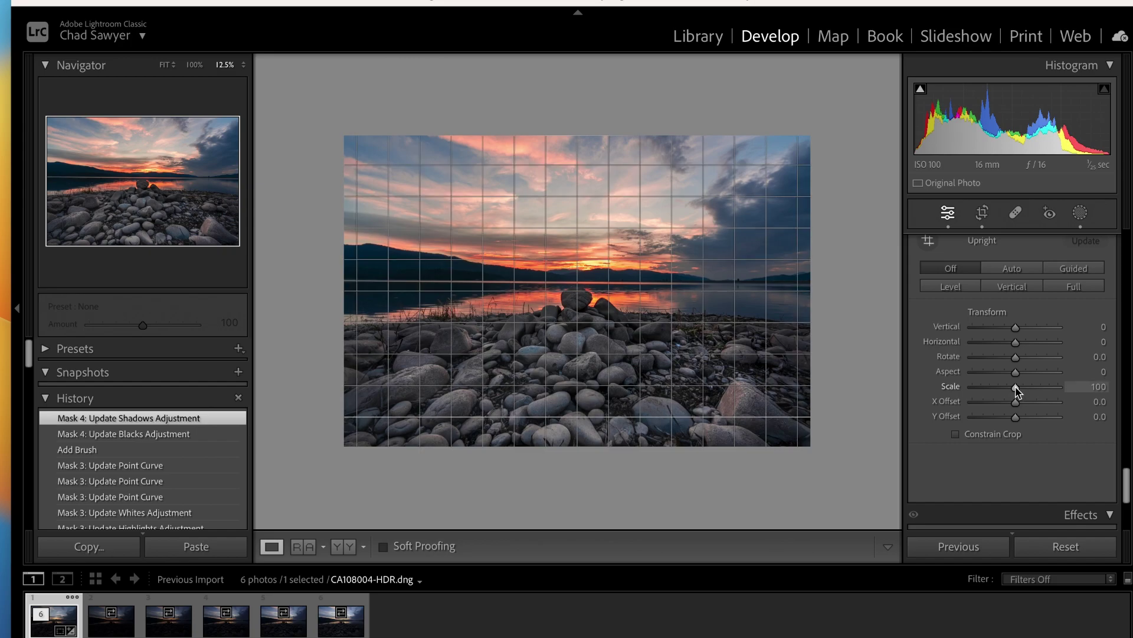
drag(1016, 391, 1021, 421)
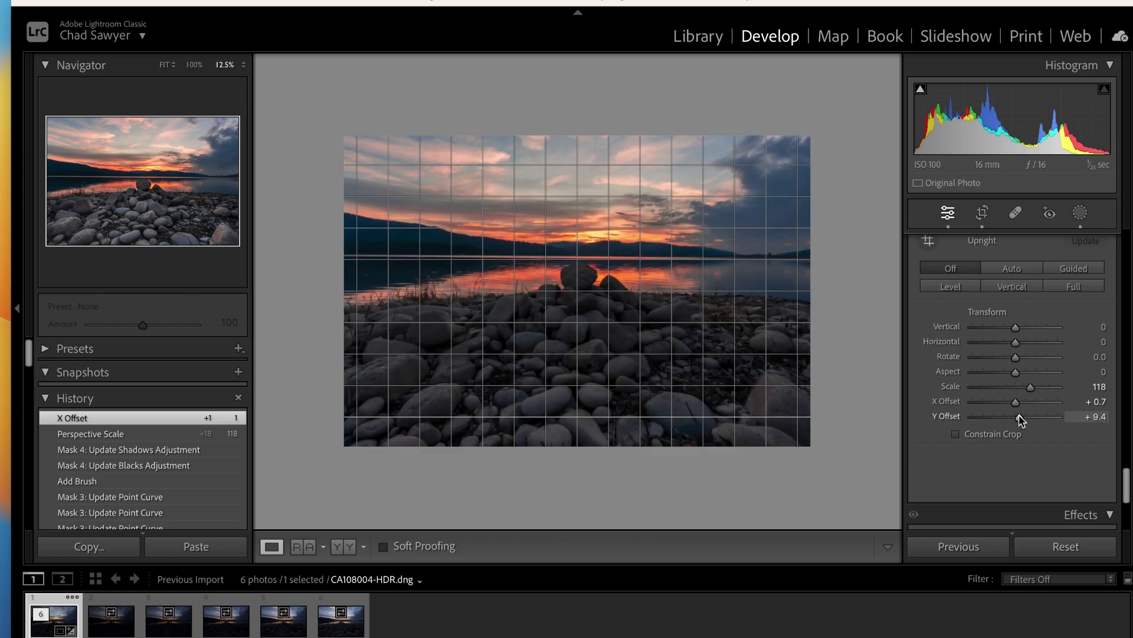
drag(1021, 421, 1020, 421)
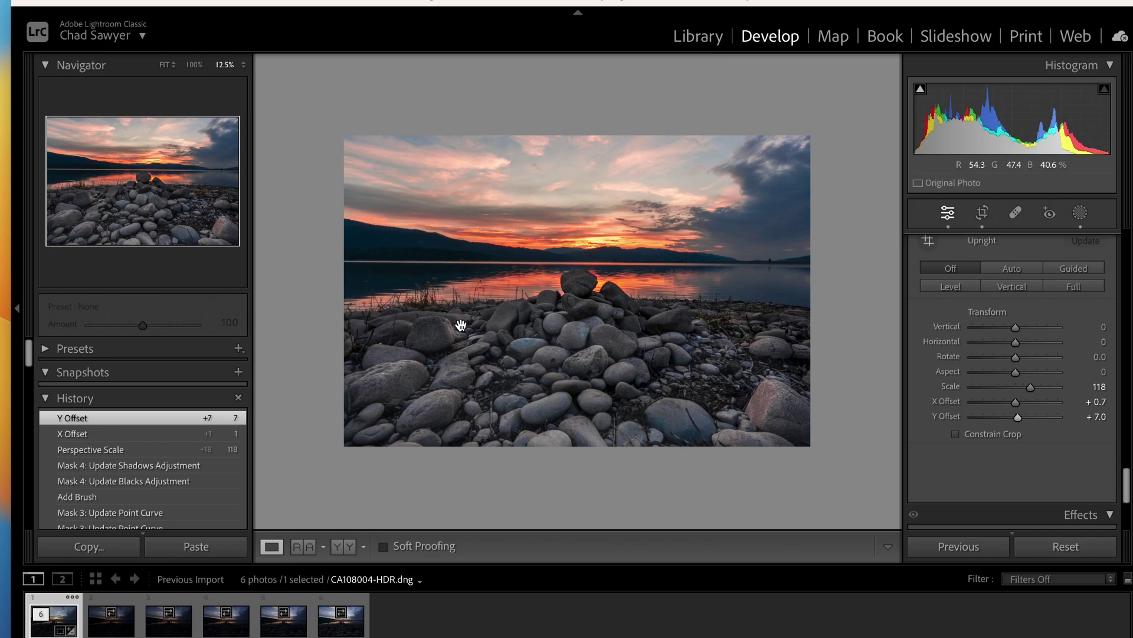
Step: Toggle soft proofing on and off, then zoom the photo to 100%
click(383, 548)
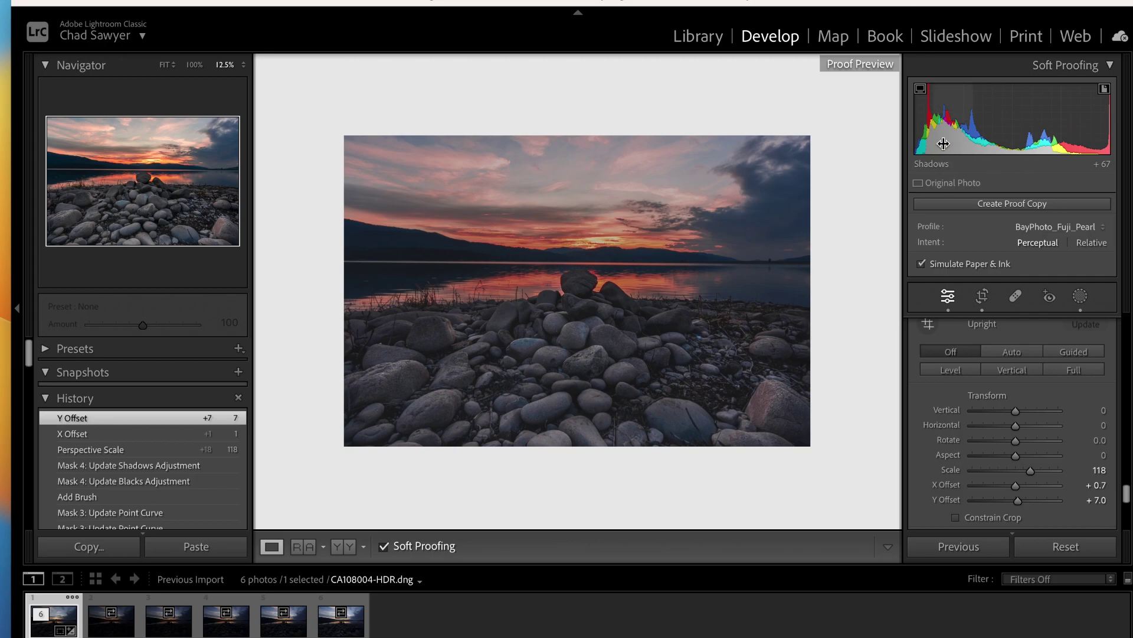
click(384, 548)
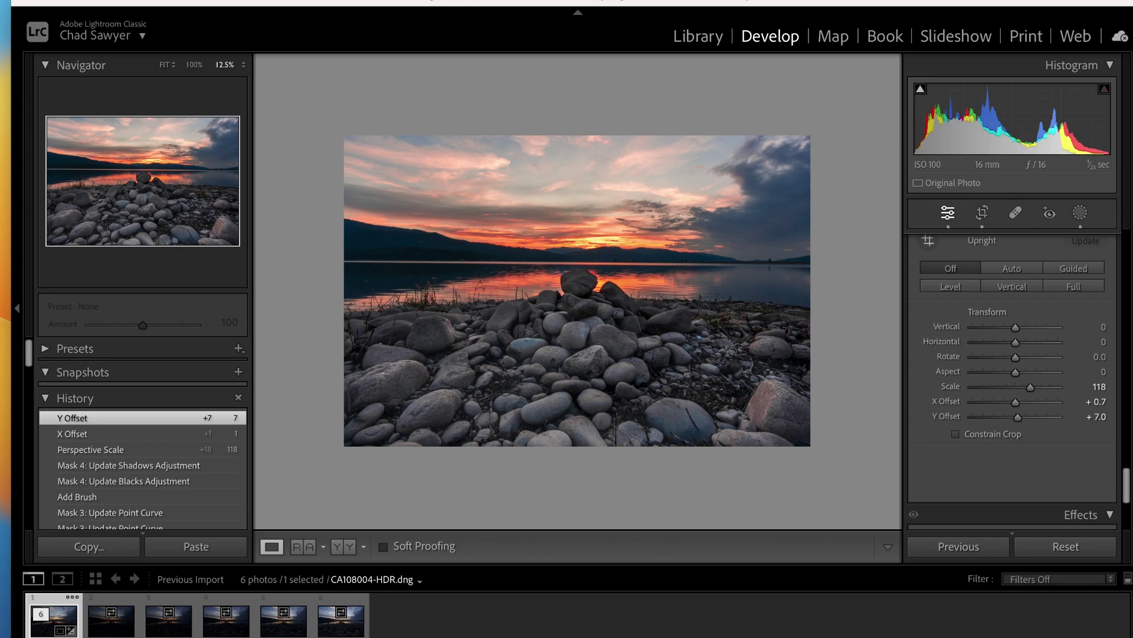
click(413, 0)
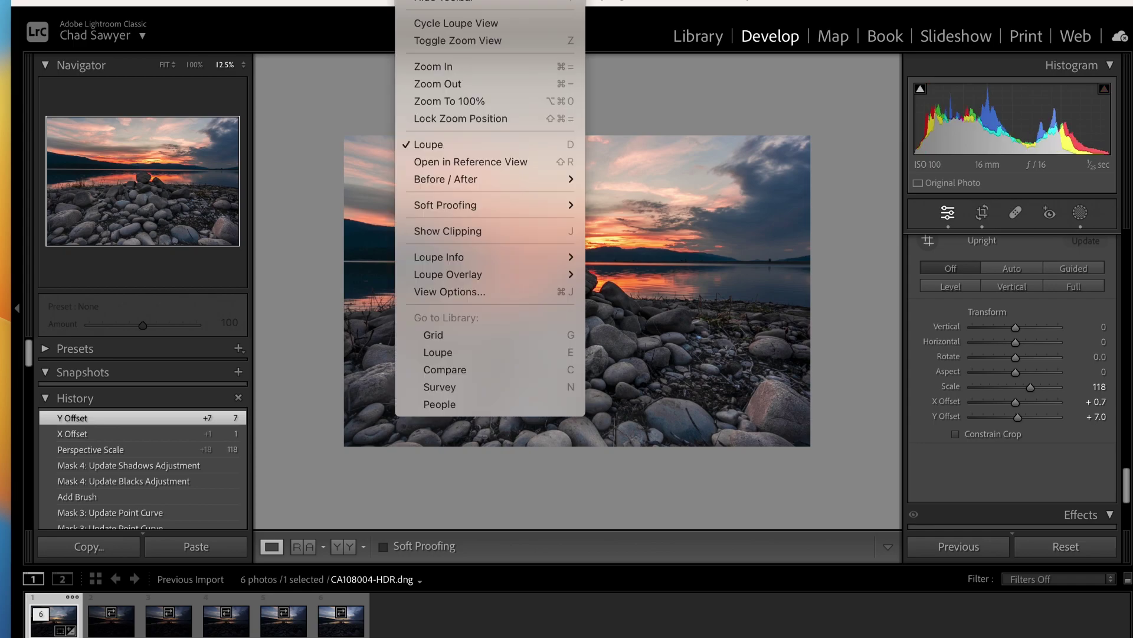
click(431, 102)
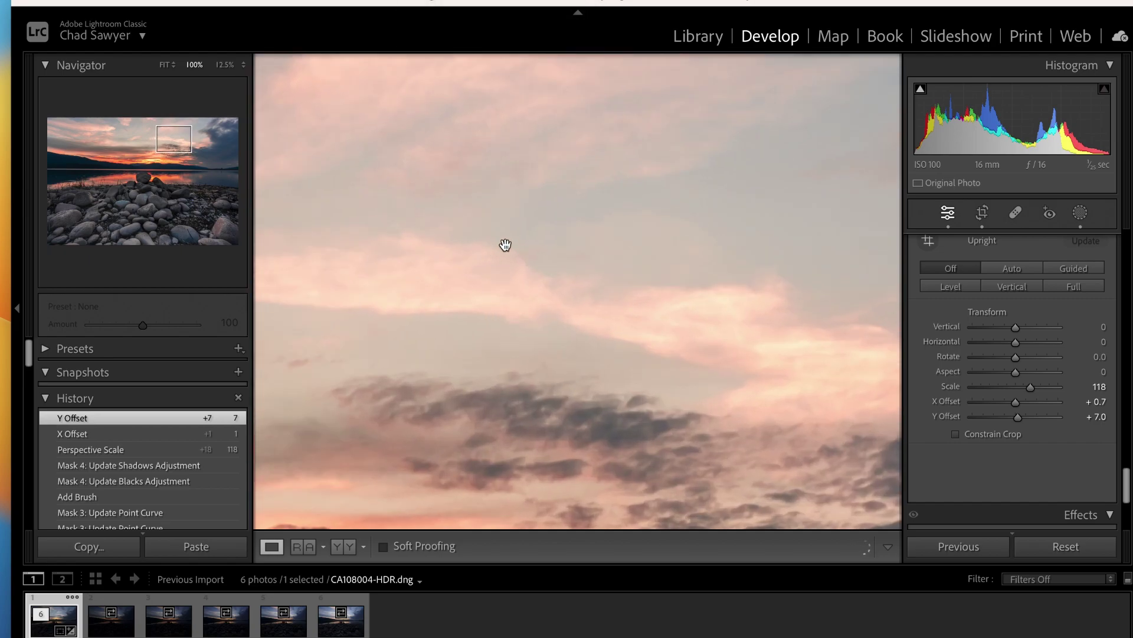
Step: Inspect the rocks at 100%, return to the 25% view, and reopen Masking
scroll(470, 270, down, 5)
scroll(470, 269, down, 5)
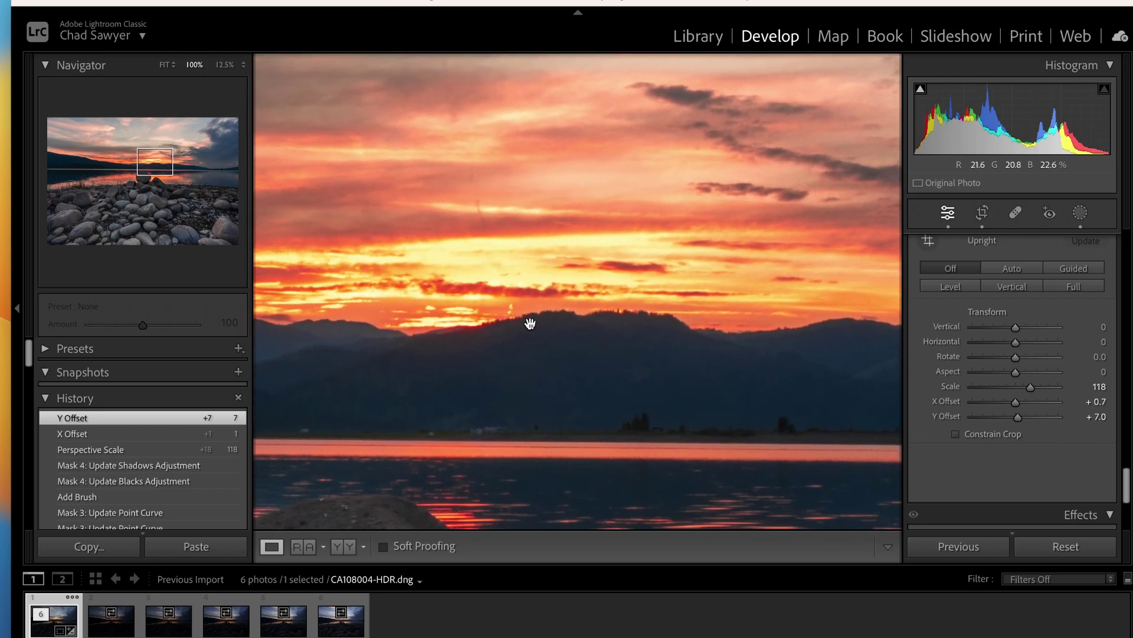
scroll(373, 306, down, 3)
scroll(373, 305, left, 4)
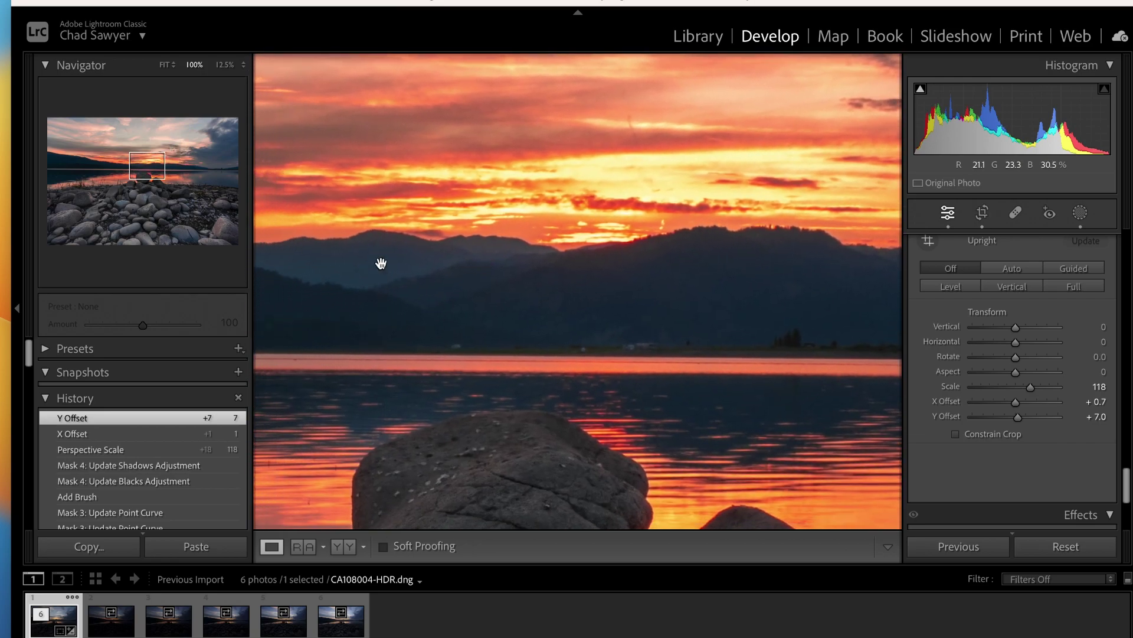
scroll(400, 258, down, 3)
scroll(400, 258, left, 4)
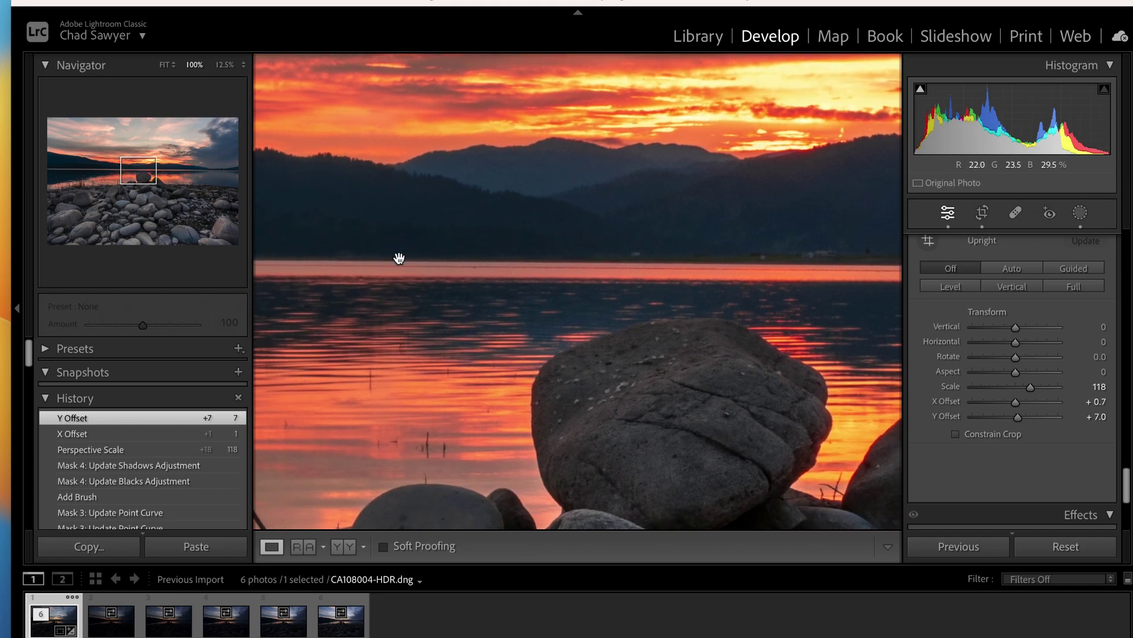
scroll(399, 258, down, 5)
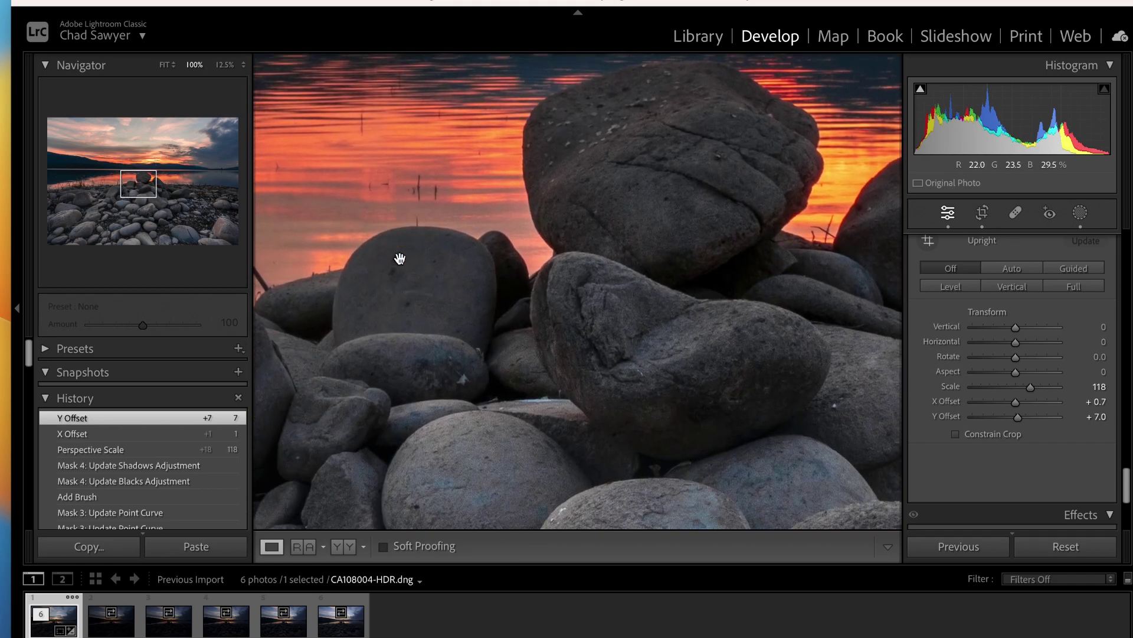
key(super+minus)
key(super+minus)
key(super+minus)
key(super+minus)
key(super+minus)
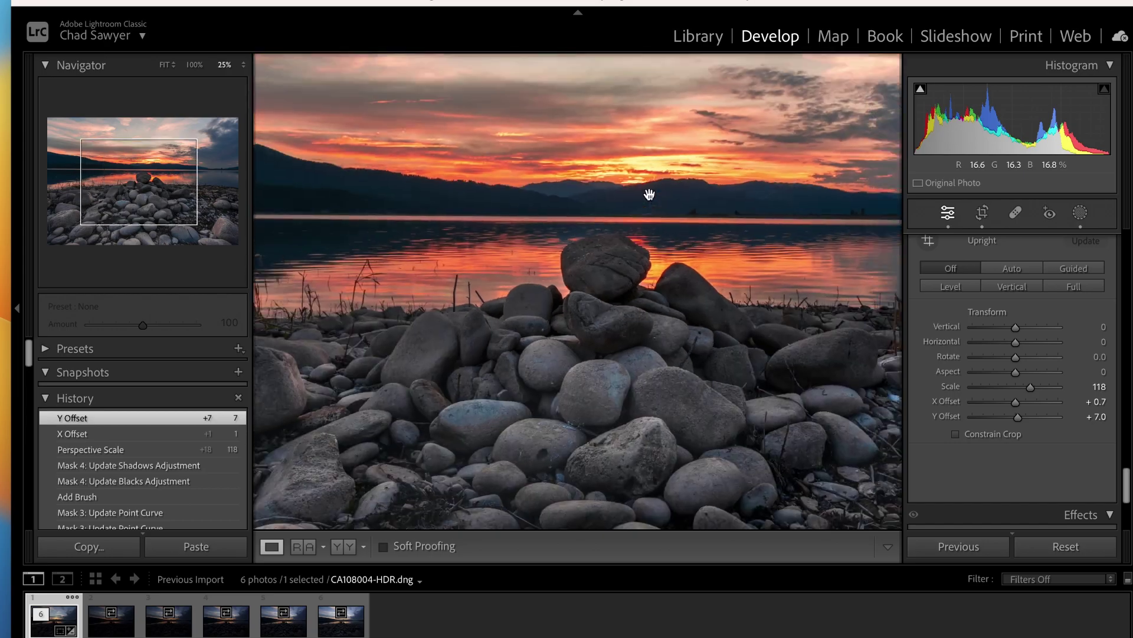
key(super+equal)
key(super+equal)
key(super+equal)
key(super+equal)
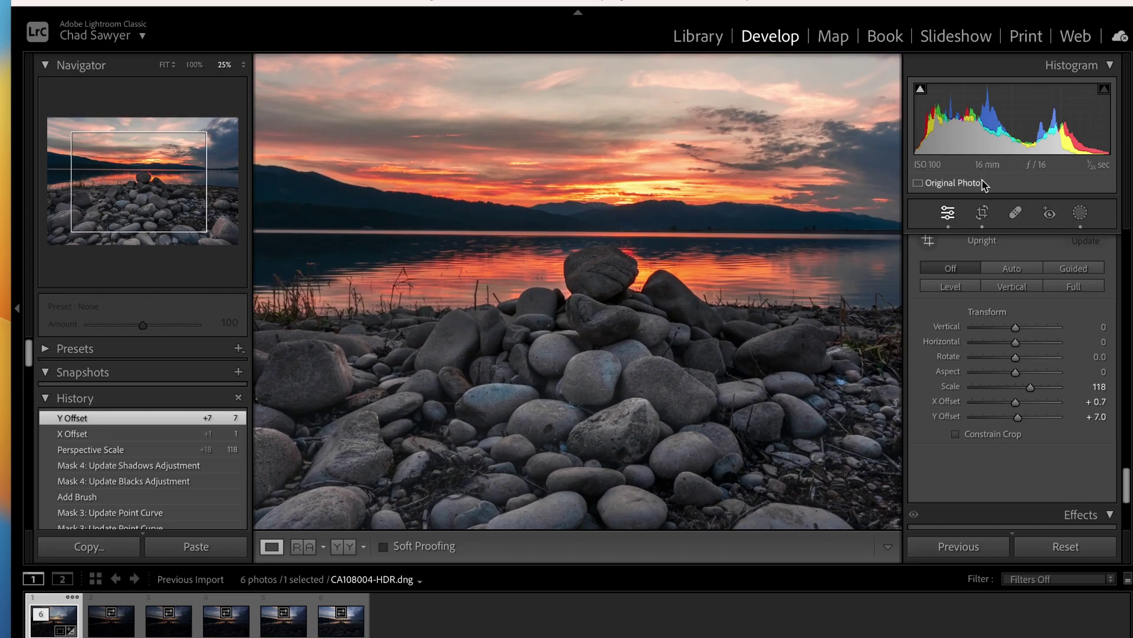
click(1080, 212)
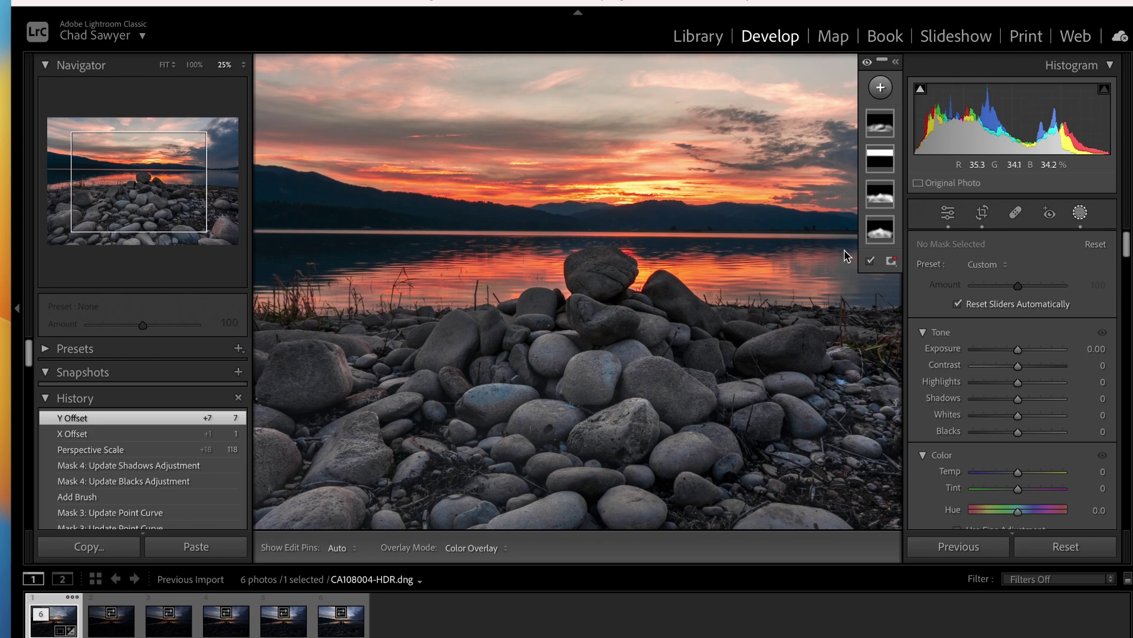
Step: Close and reopen Masking and start a new brush mask
click(1082, 216)
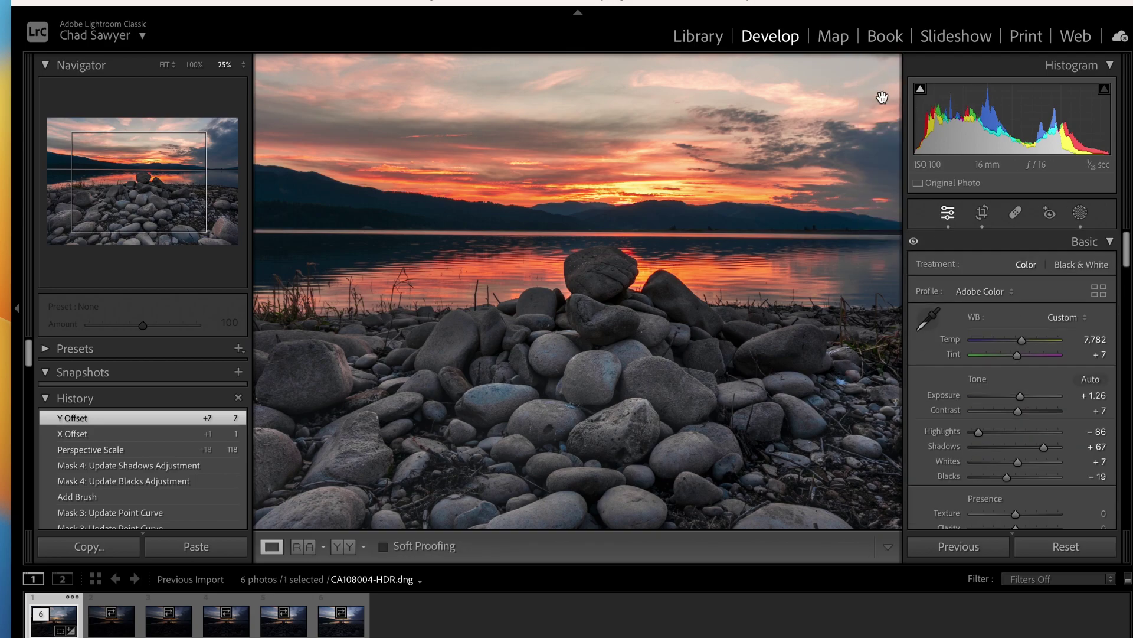
click(1080, 213)
click(882, 88)
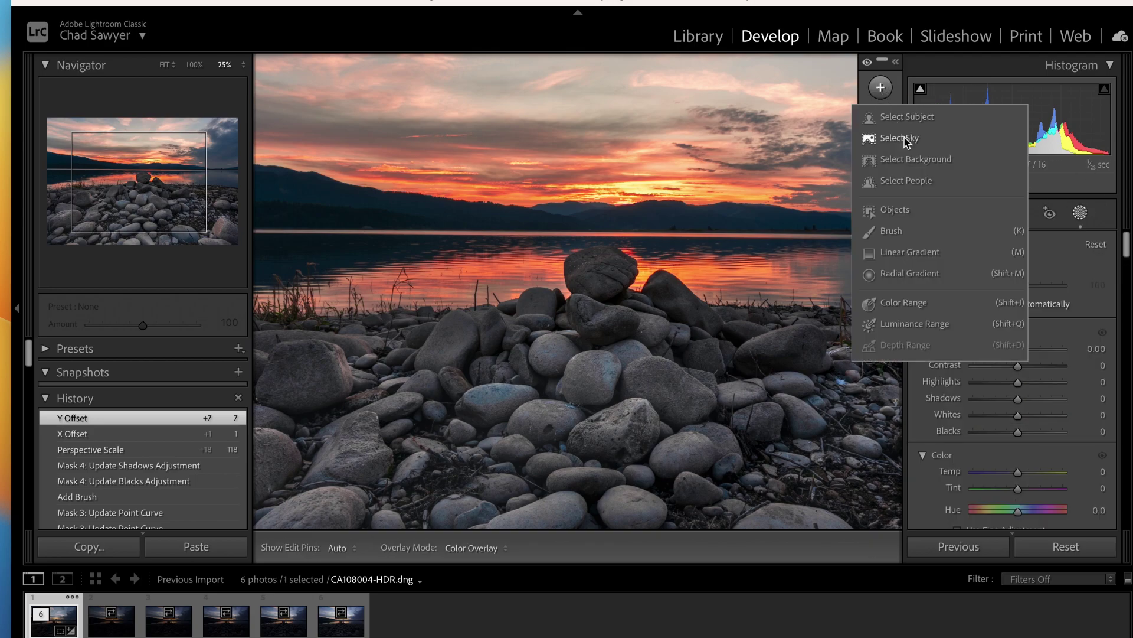
key(Escape)
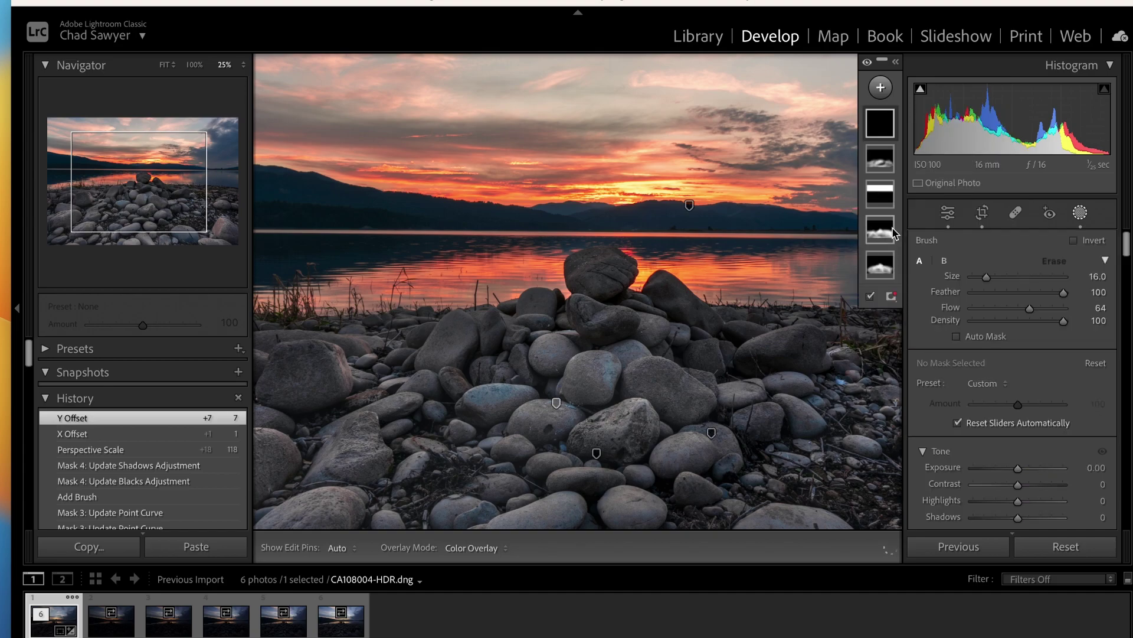
Step: Set the new brush mask's Detail Sharpness to 19
scroll(983, 420, down, 3)
scroll(984, 422, down, 5)
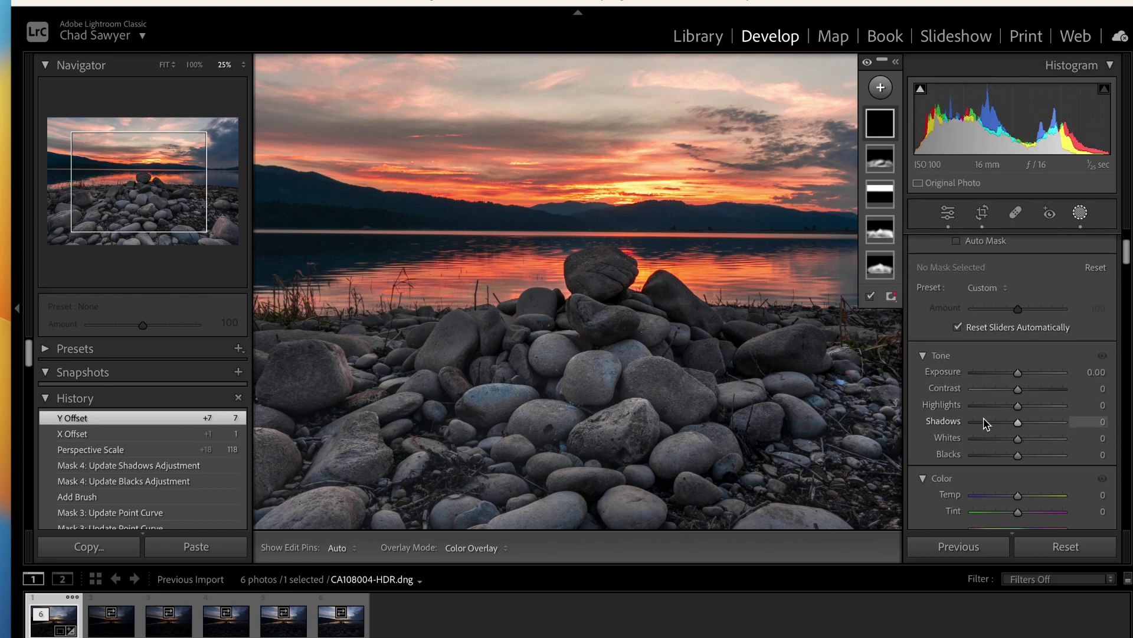
scroll(982, 420, down, 6)
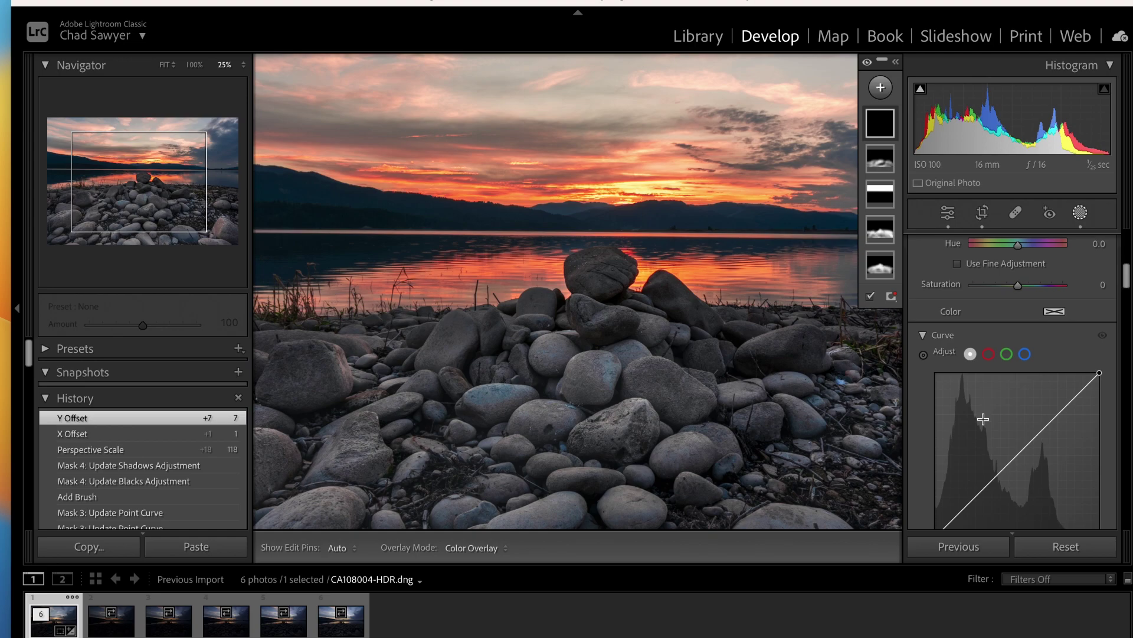
scroll(985, 422, down, 2)
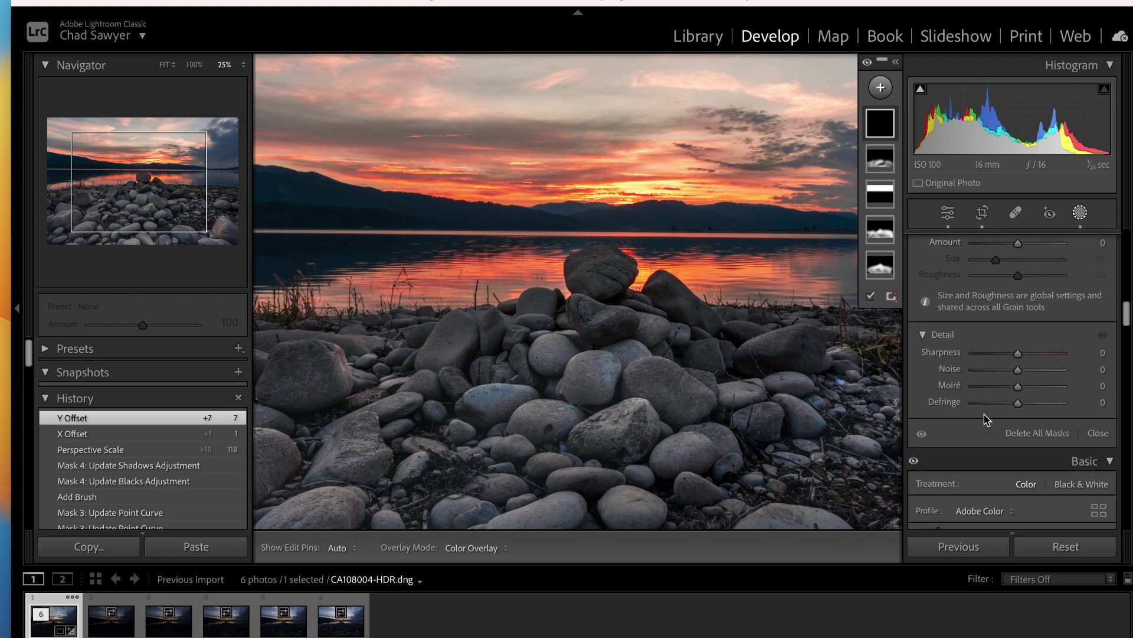
drag(1019, 354, 1026, 356)
drag(1029, 356, 1028, 356)
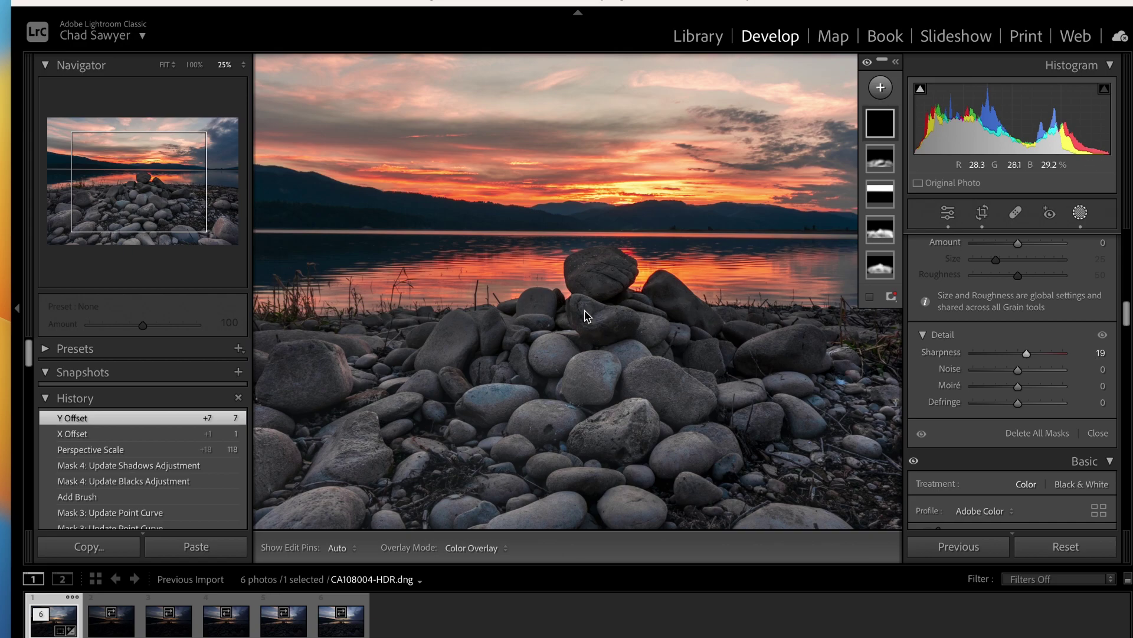
Step: Paint sharpening over the central rock pile and its top rocks
key(h)
key(k)
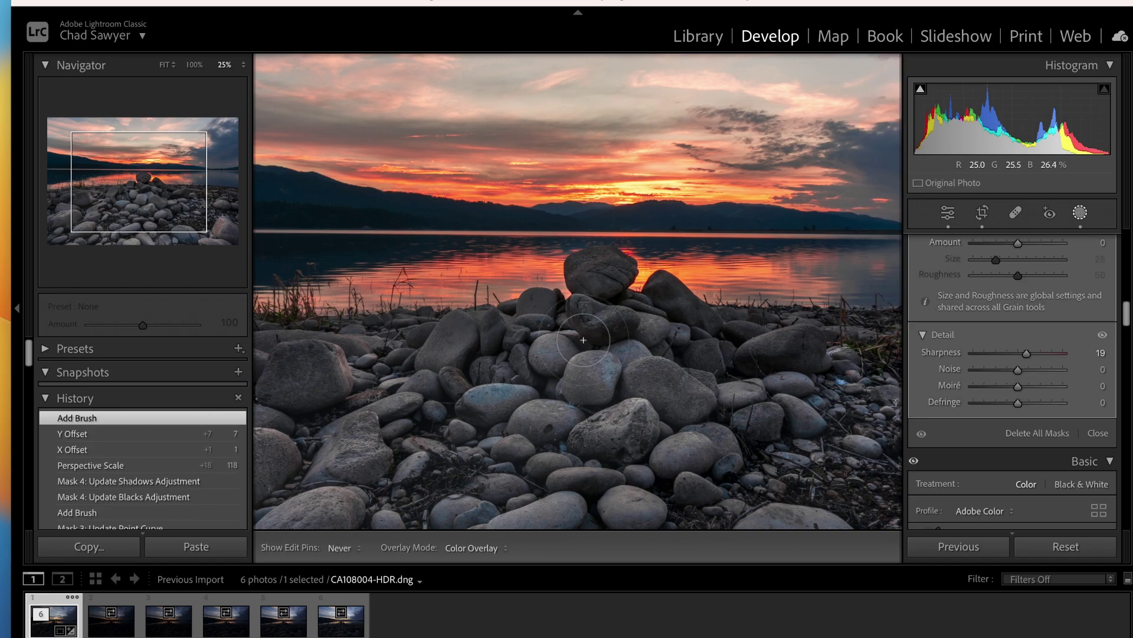
key(h)
click(583, 389)
key(h)
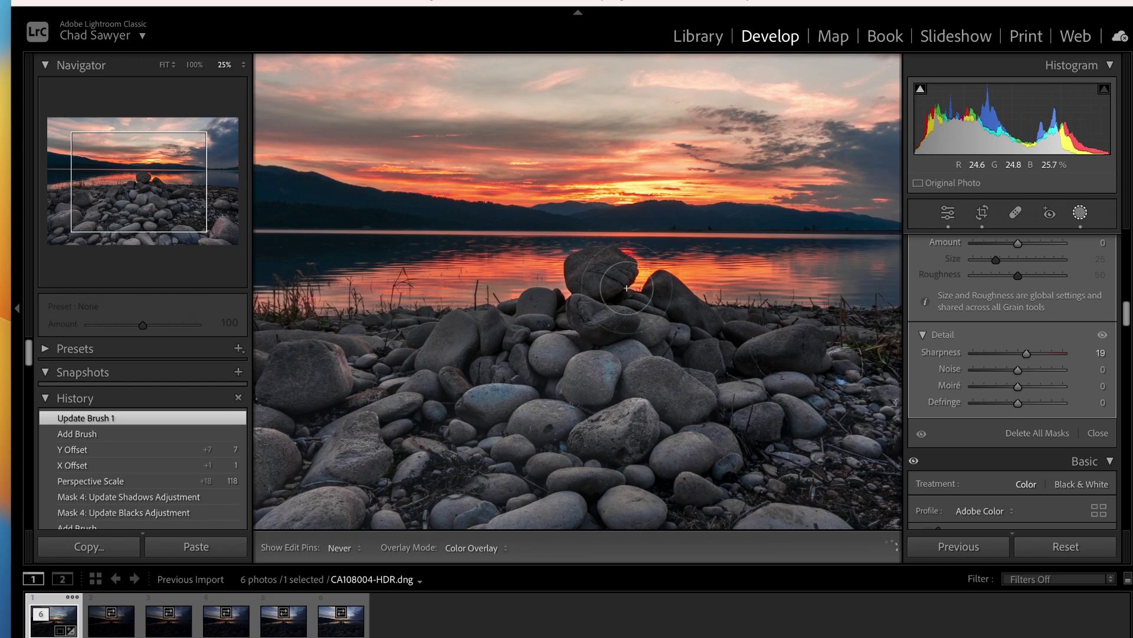
key(h)
drag(542, 244, 481, 217)
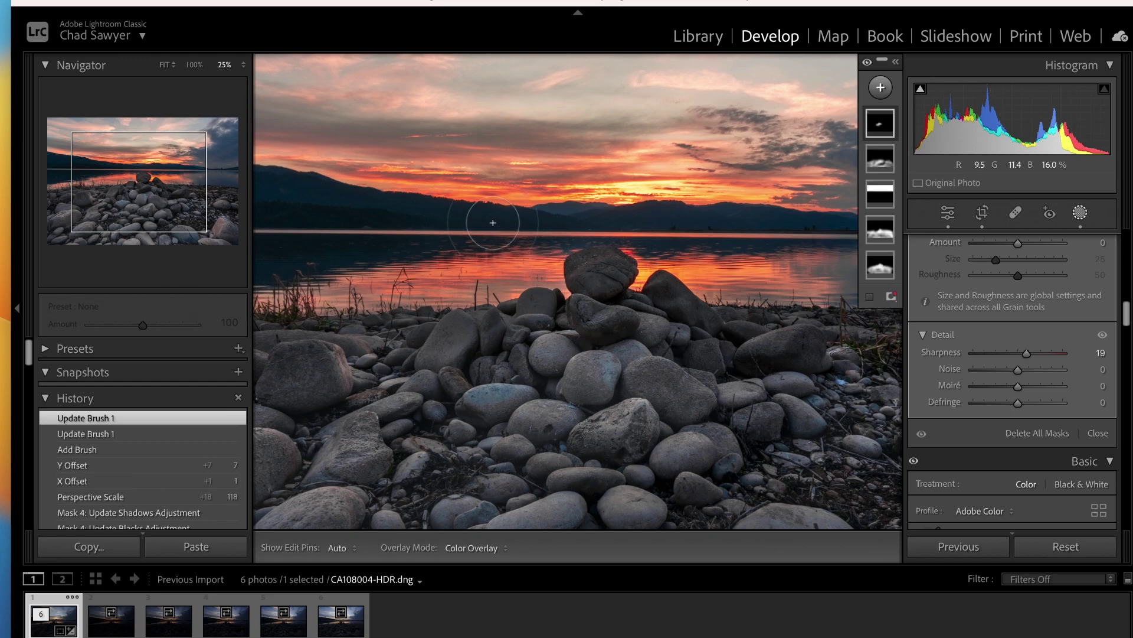
key(h)
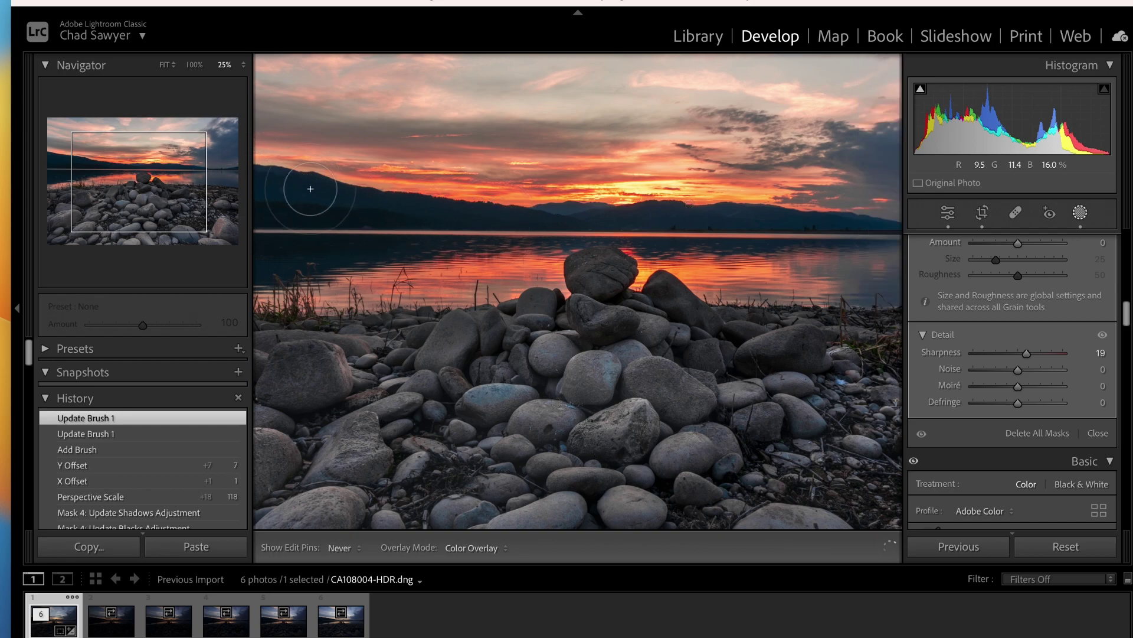
key(h)
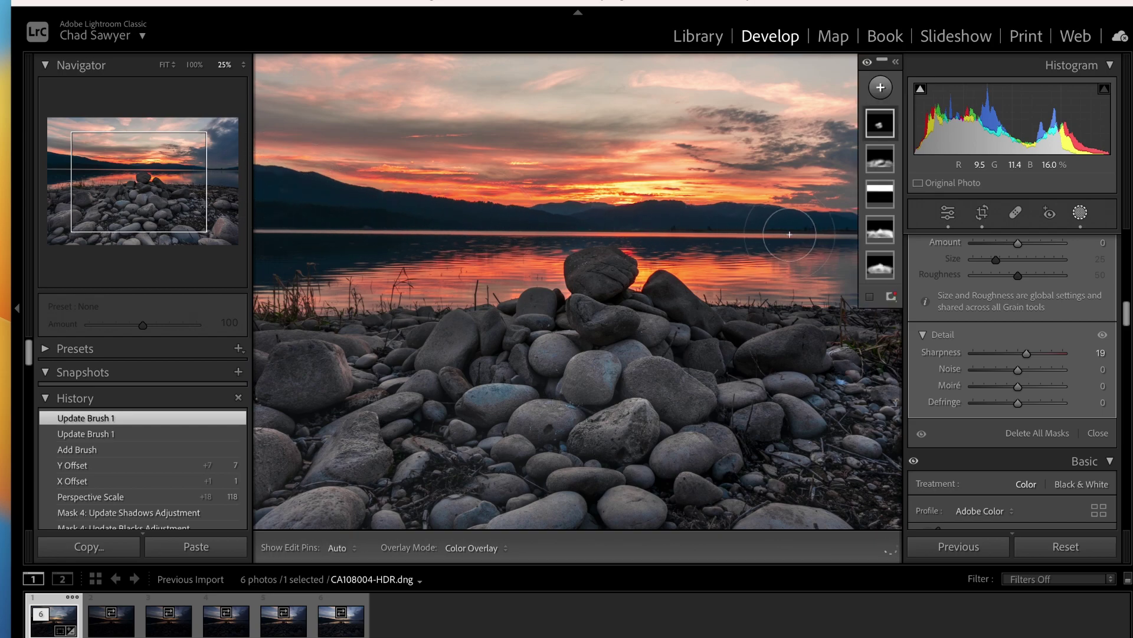
Step: Extend the sharpening along the distant mountains and the left and right rocks
mouse_move(779, 234)
mouse_down()
mouse_move(833, 236)
mouse_move(708, 215)
mouse_move(537, 212)
mouse_up()
key(h)
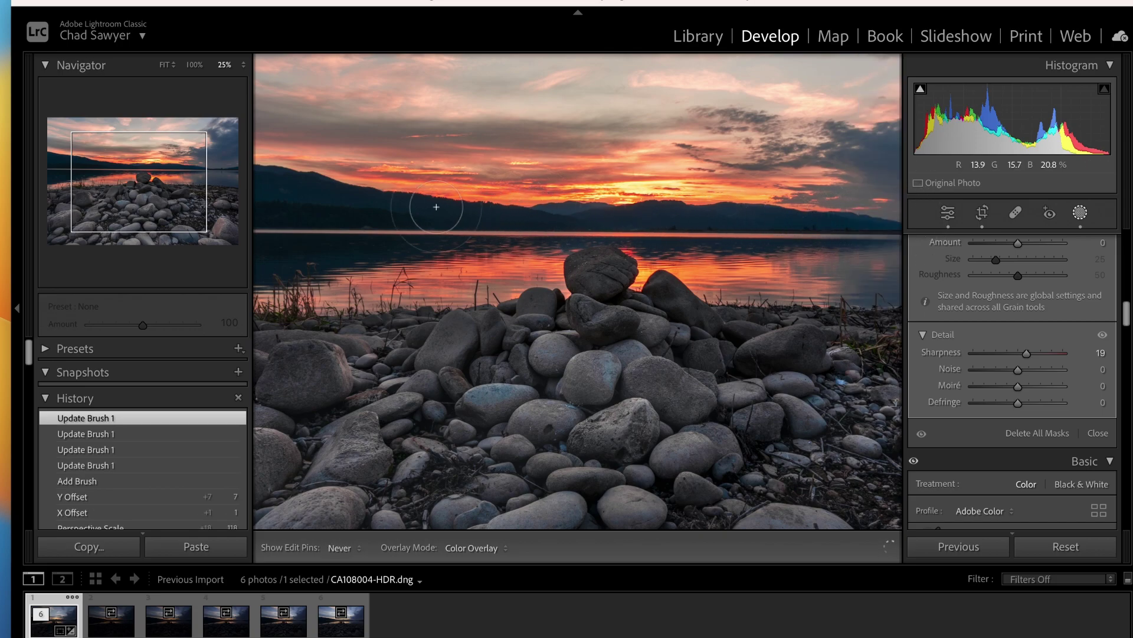
key(h)
click(299, 194)
key(h)
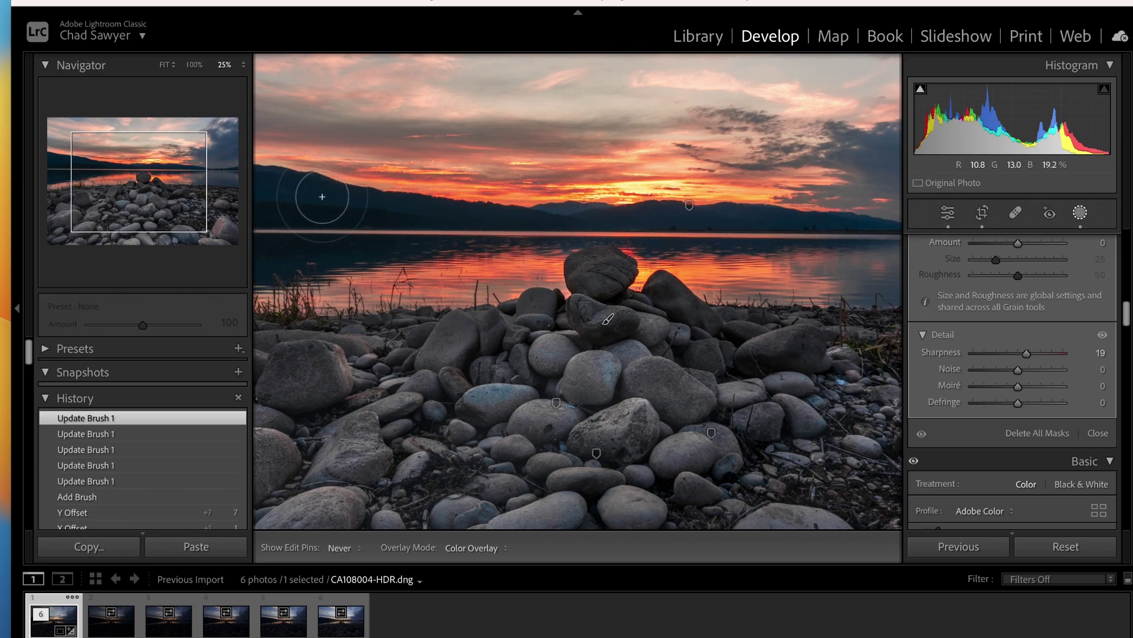
key(h)
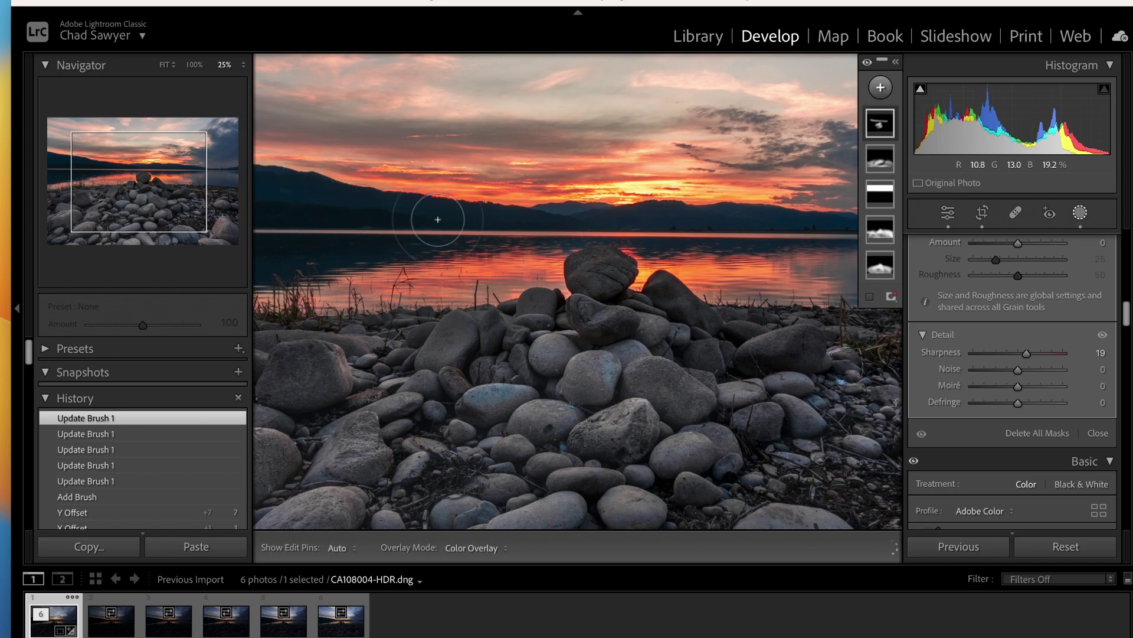
click(428, 349)
key(h)
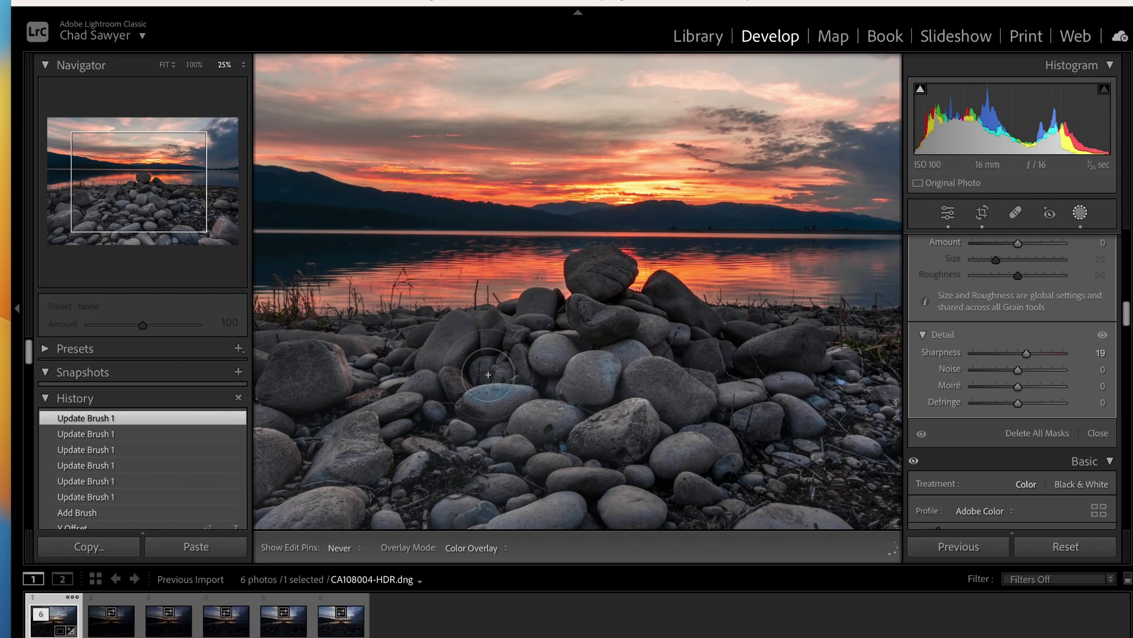
key(h)
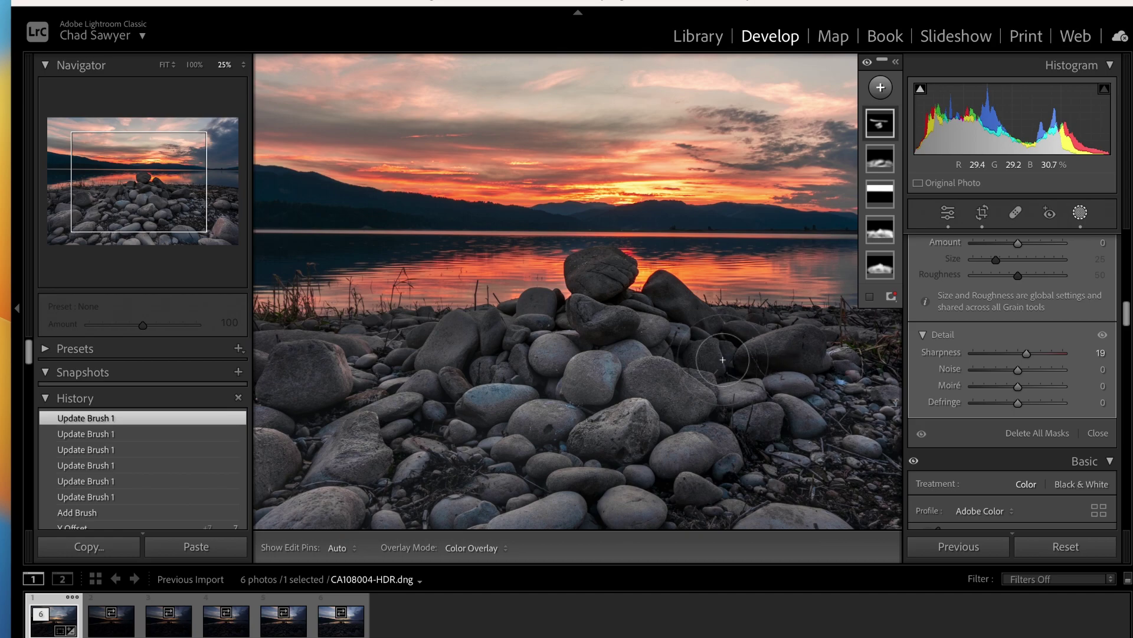
click(723, 417)
key(h)
key(h)
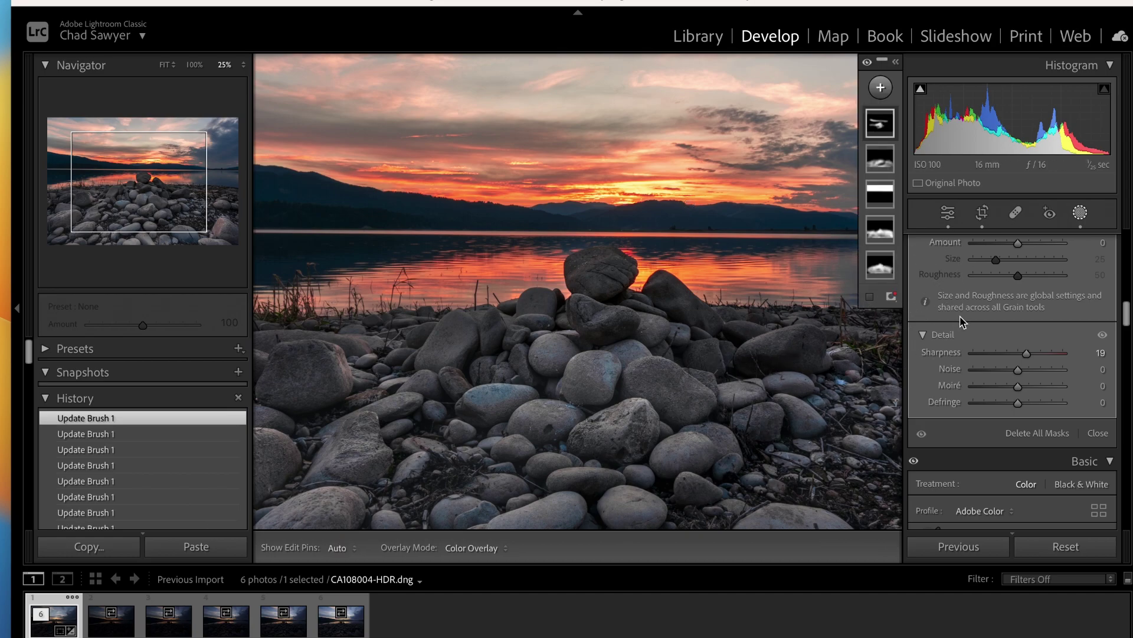
Step: Toggle the sharpening mask off and on to compare, then close masking
click(883, 130)
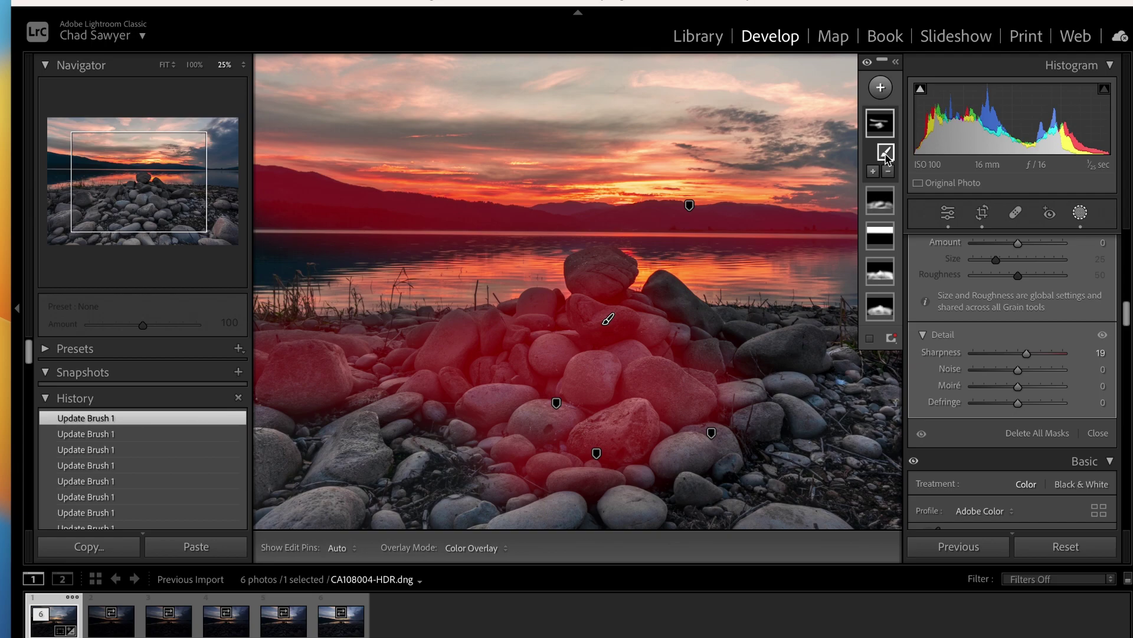
click(867, 63)
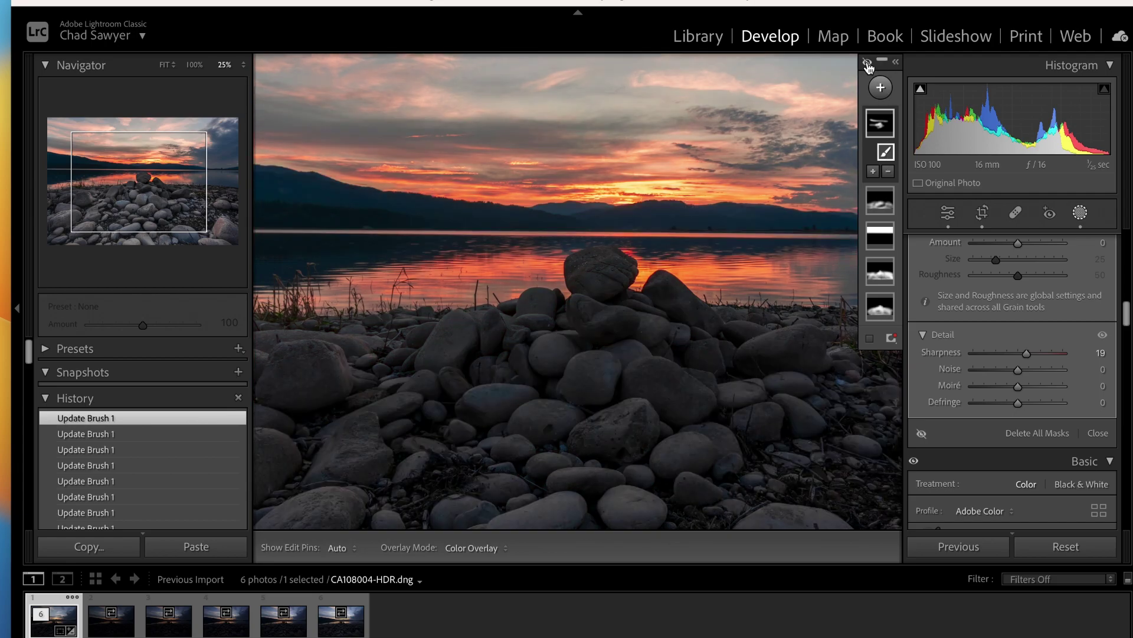
click(867, 63)
click(867, 64)
click(867, 63)
click(868, 63)
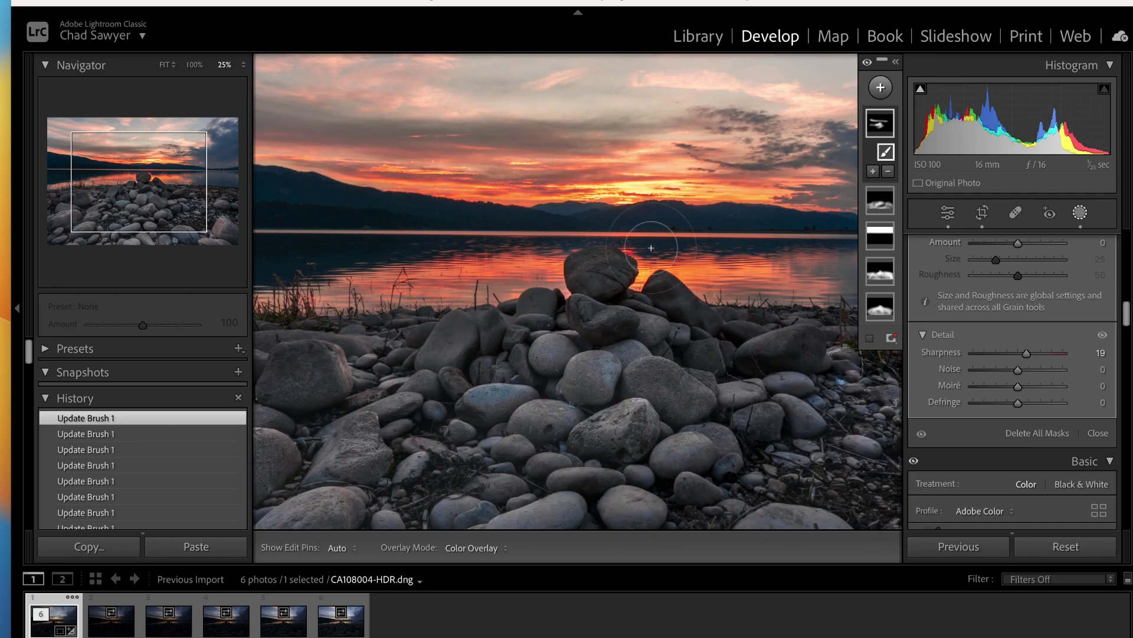
scroll(608, 319, down, 4)
scroll(580, 300, up, 2)
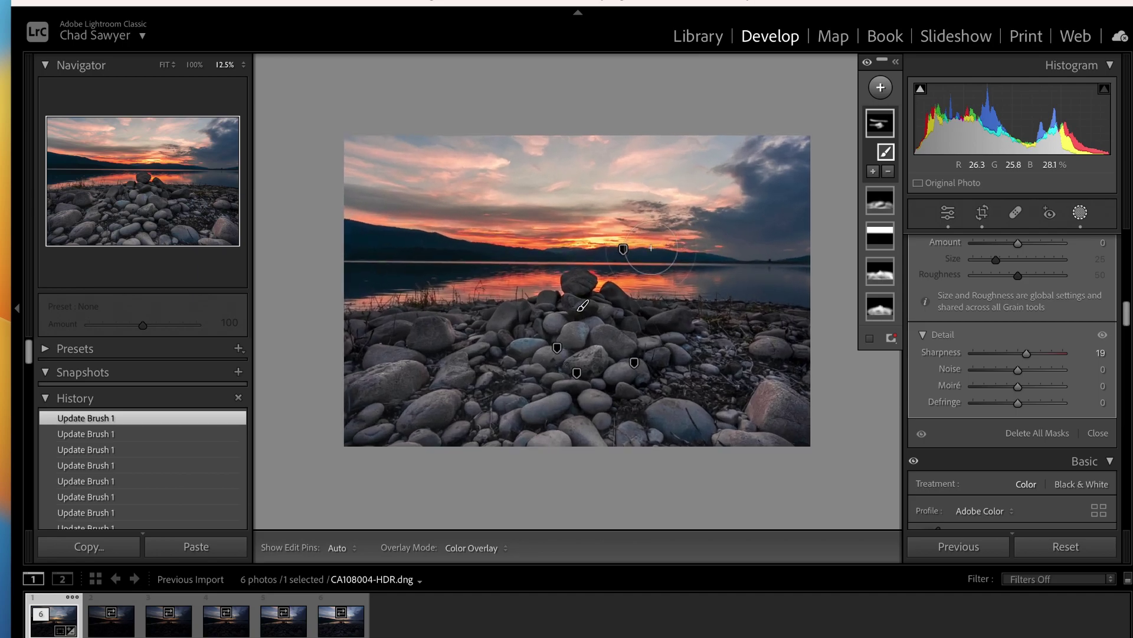
click(947, 215)
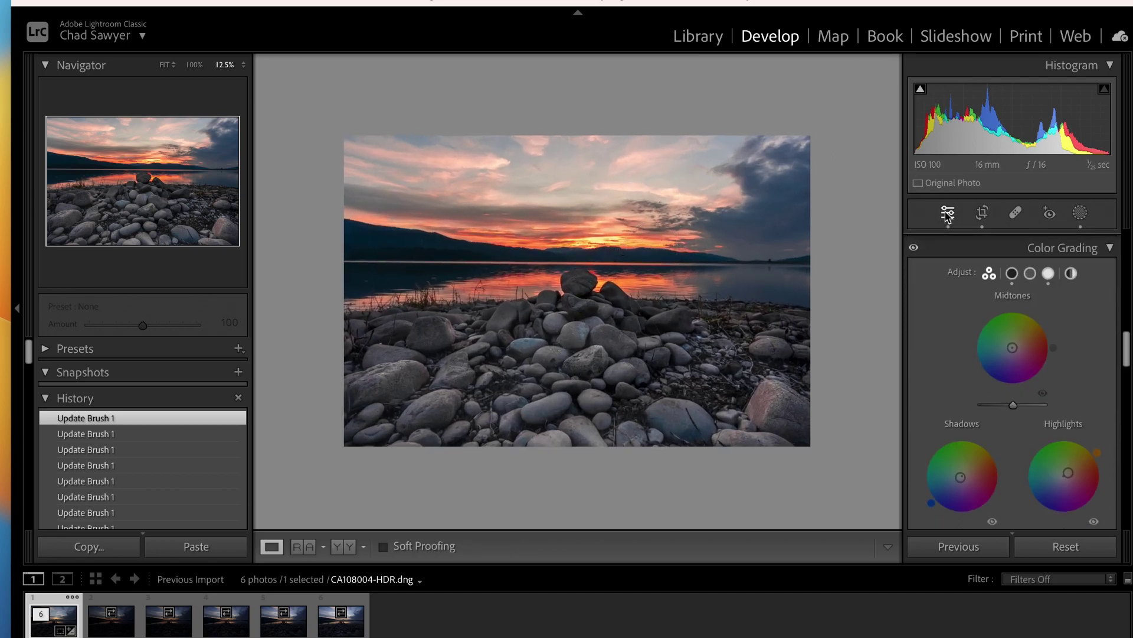